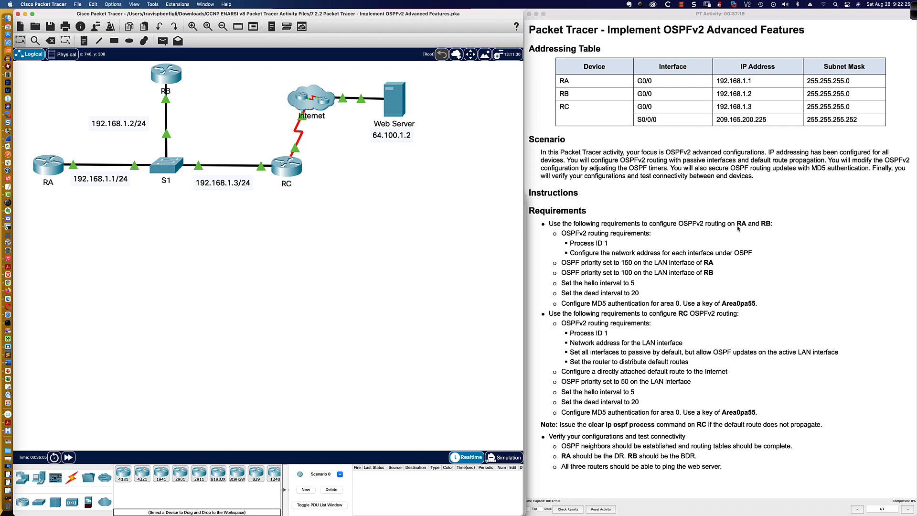
Open router RA's CLI and enter privileged and global configuration mode
left_click(47, 166)
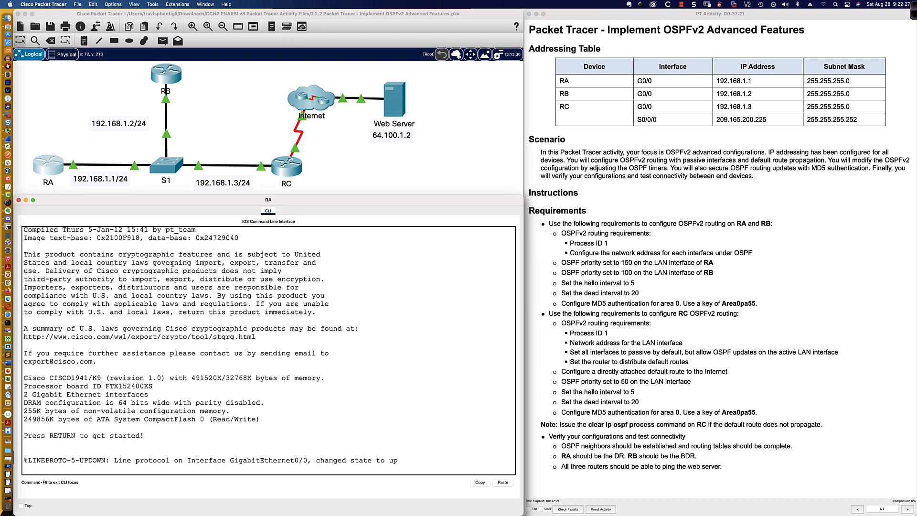
key("Return")
key("Return")
key("Return")
key("Return")
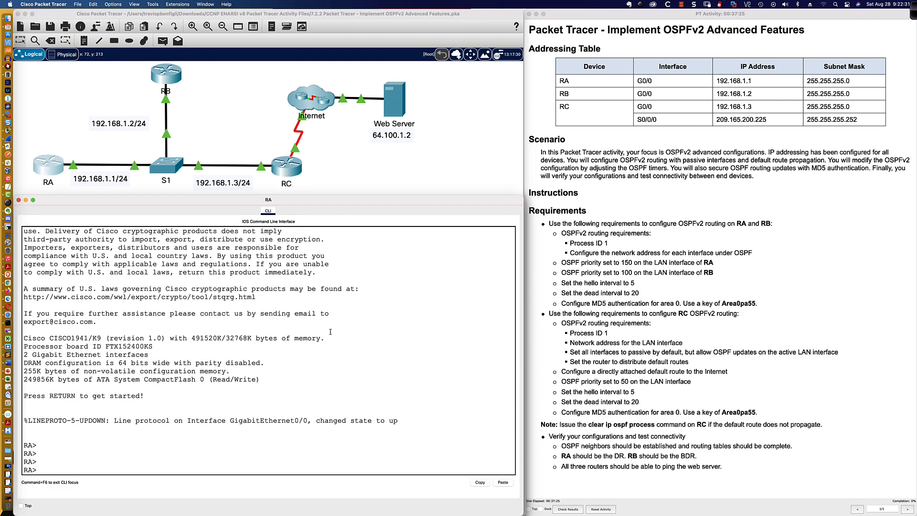
type("en")
key("Tab")
key("Return")
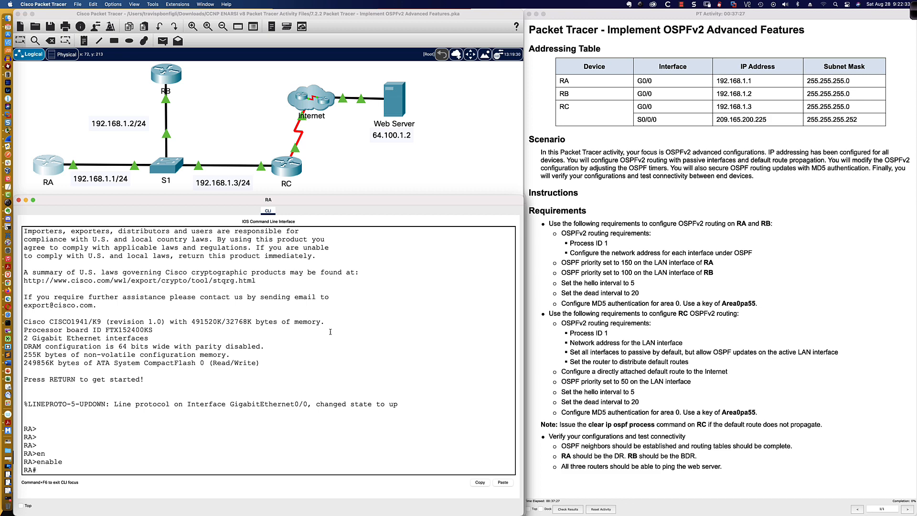
type("conf t")
key("Return")
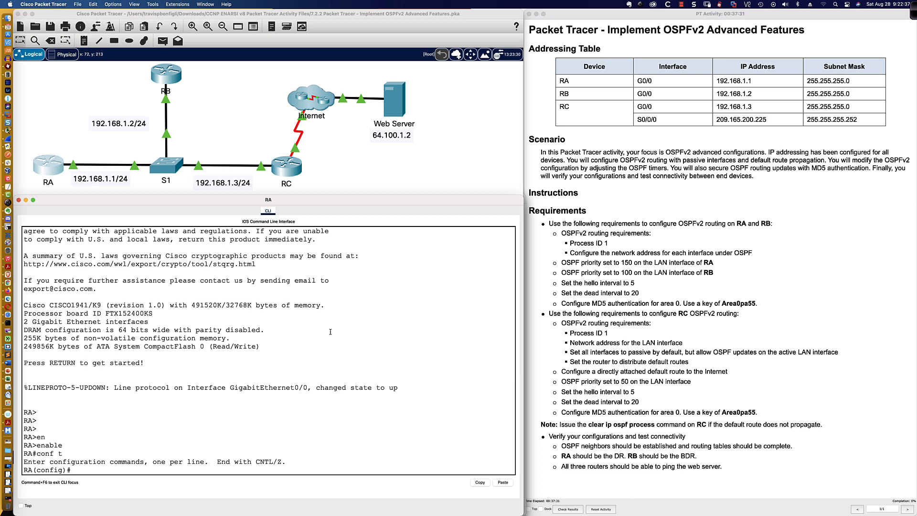
Start OSPF process 1 on RA with router ospf 1
type("router ospf 1")
key("BackSpace")
type("?")
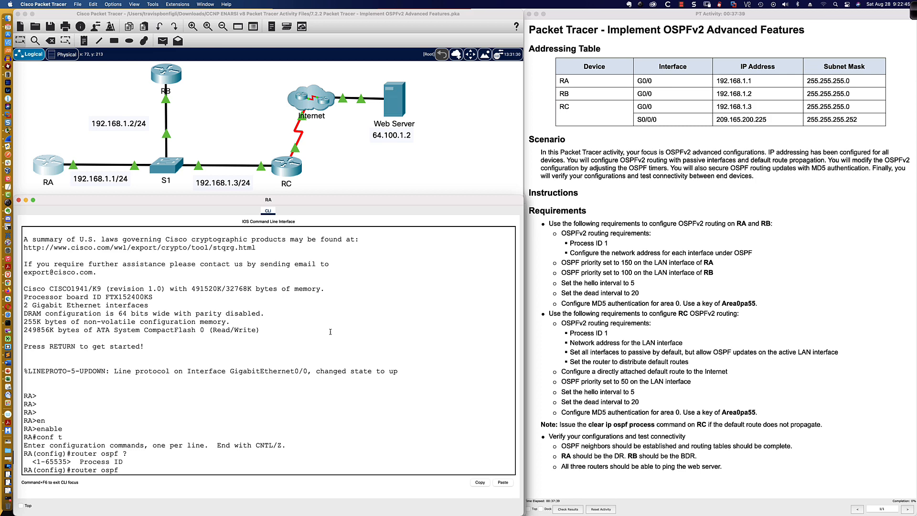
type("1")
key("Return")
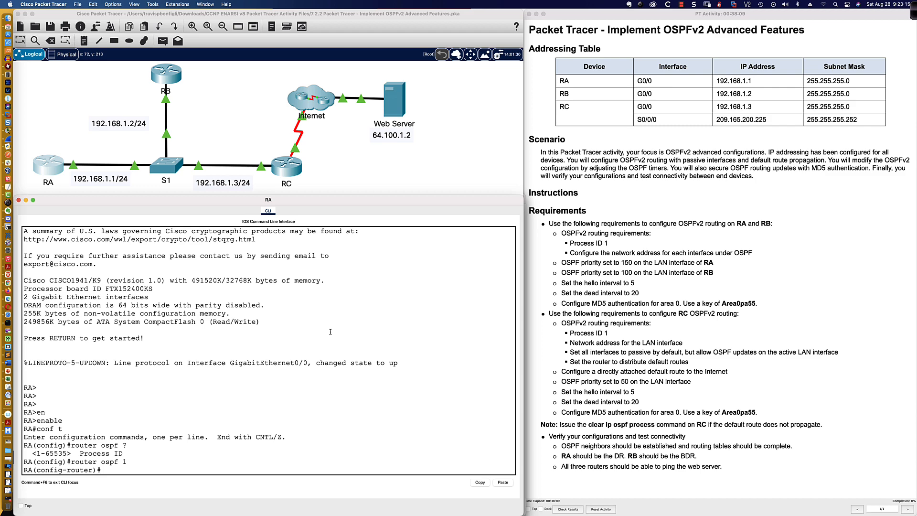
Set RA's OSPF router ID to 0.0.0.1
type("rout")
key("Tab")
type("0.0")
type(".0.")
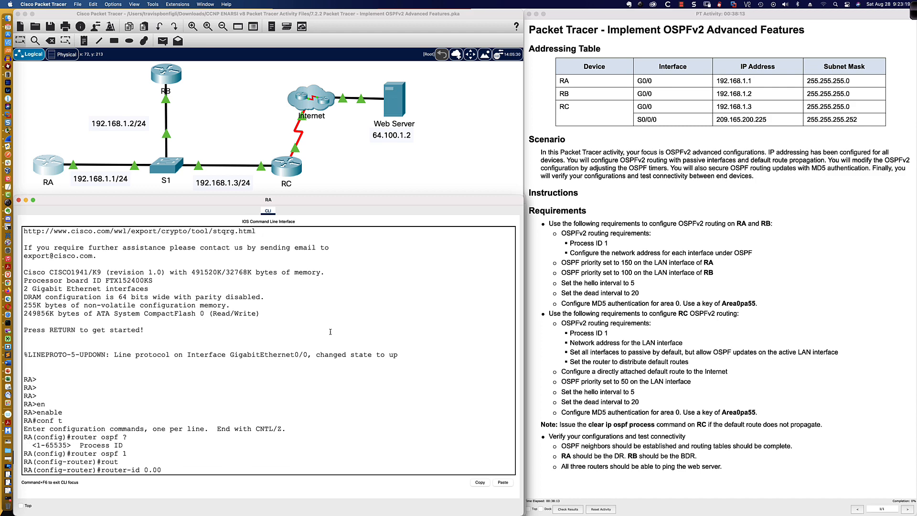
type("1")
key("Return")
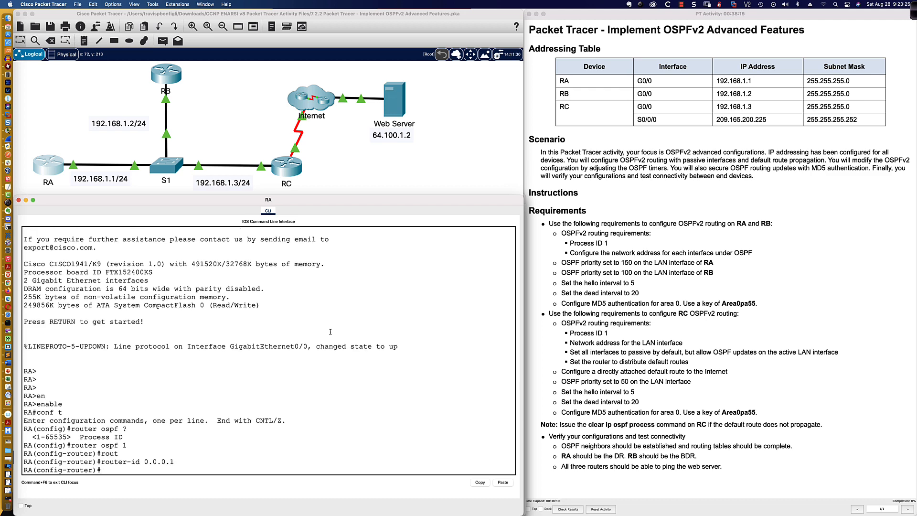
Make all interfaces passive except GigabitEthernet0/0, then list the interface summary
type("pas")
key("Tab")
type("def")
key("Tab")
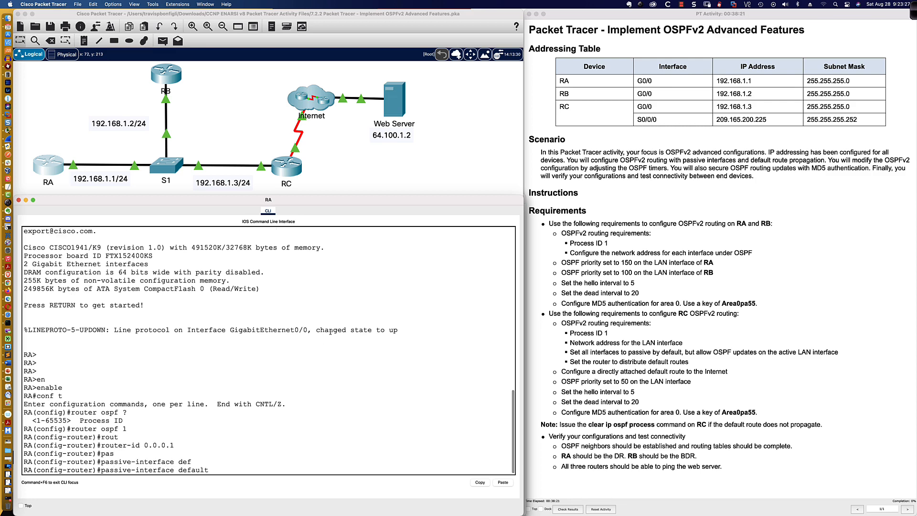
key("Return")
type("no pas")
key("Tab")
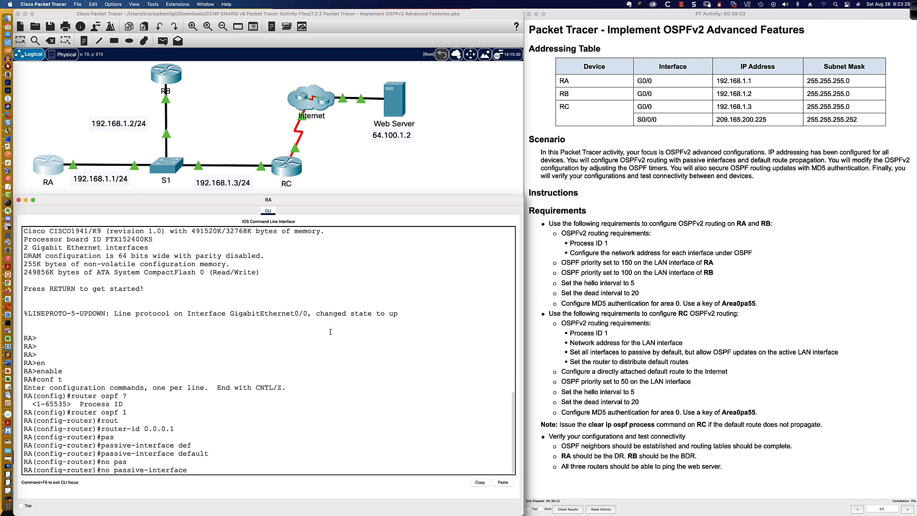
type("gi0/0")
key("Return")
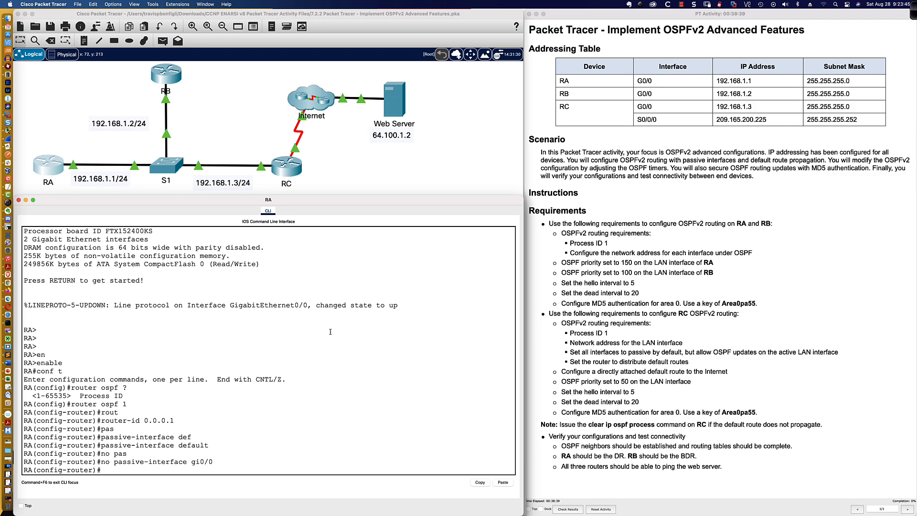
type("do sh ip int bri")
key("Return")
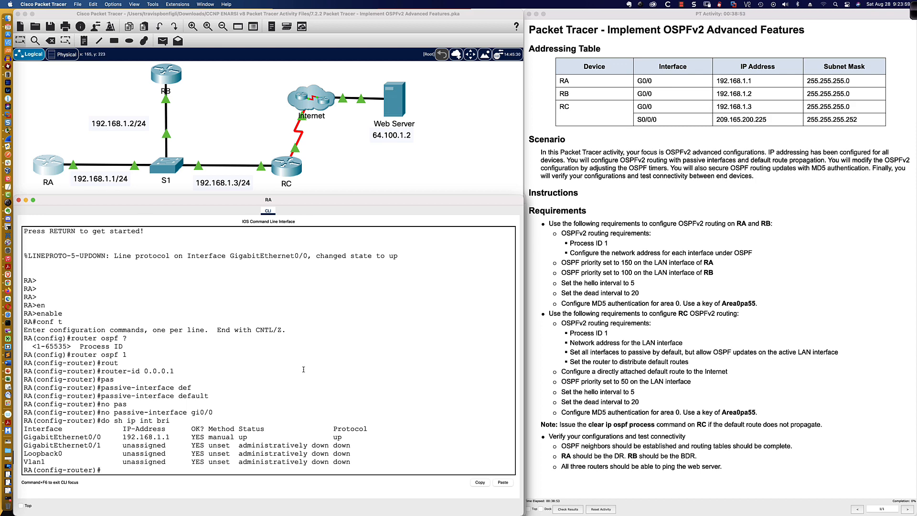
Add network 192.168.1.0 0.0.0.255 to area 0 and show RA's OSPF running-config section
type("net")
key("Tab")
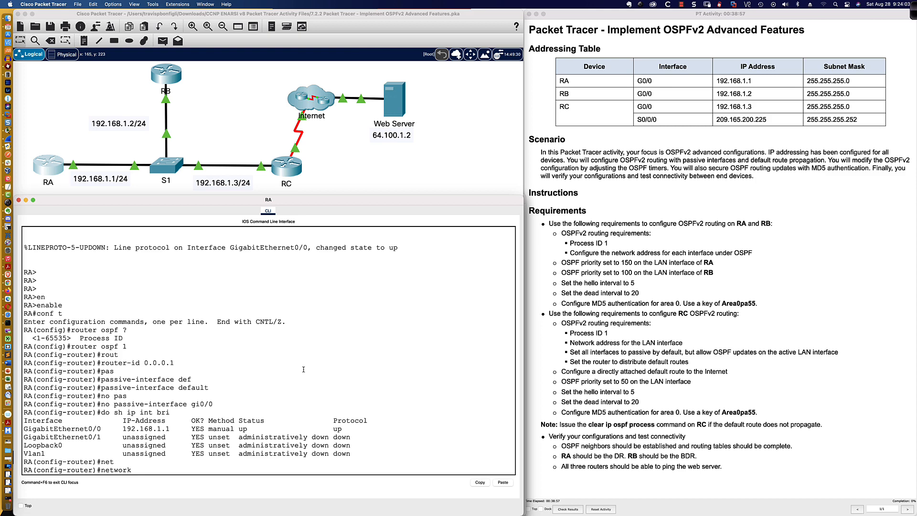
type("192.168.1.0 0.0.0.255")
type("?")
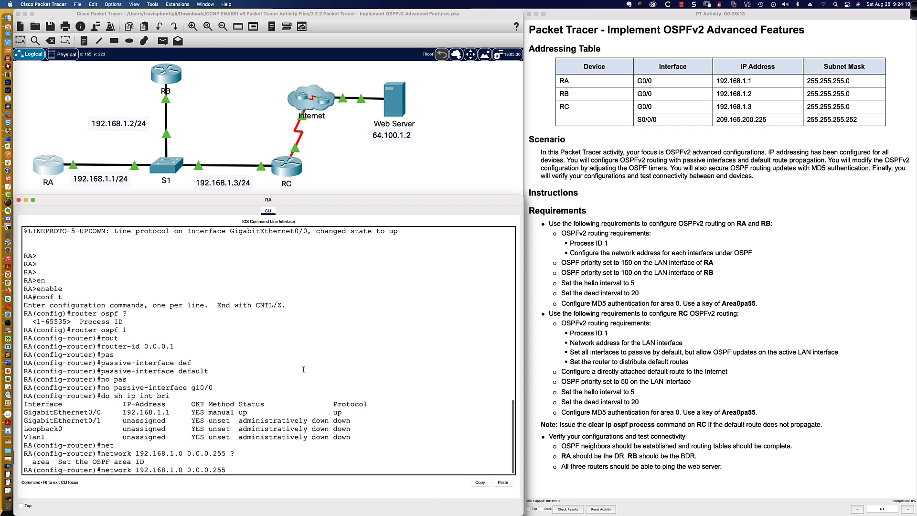
type("area")
type("0")
key("Return")
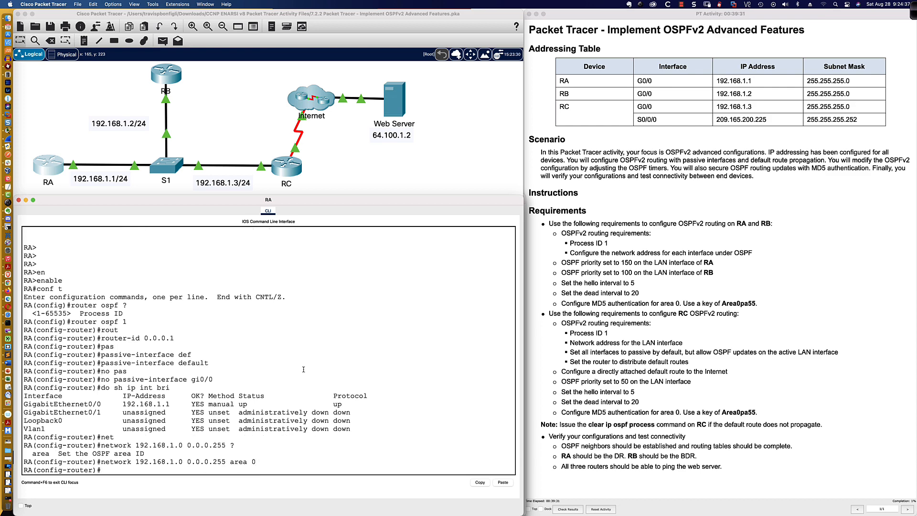
type("do sh run | sec router ospf")
key("Return")
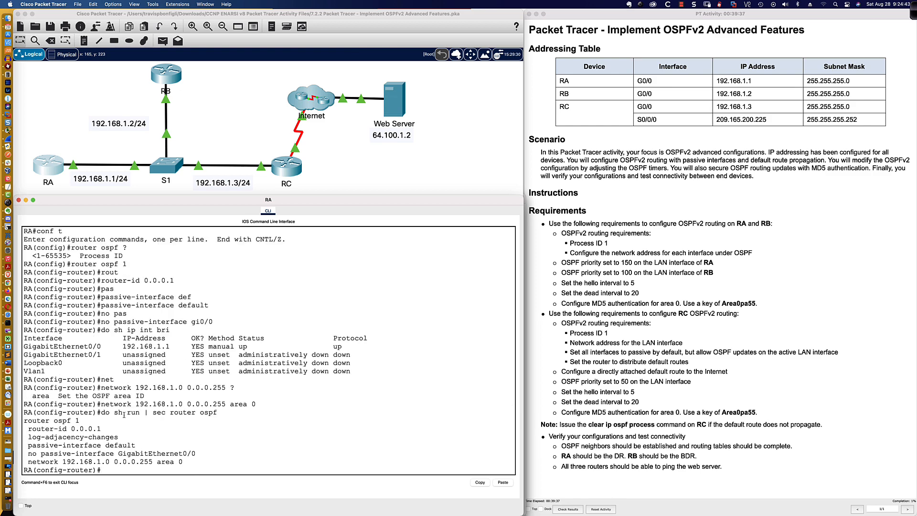
left_click_drag(27, 428, 196, 459)
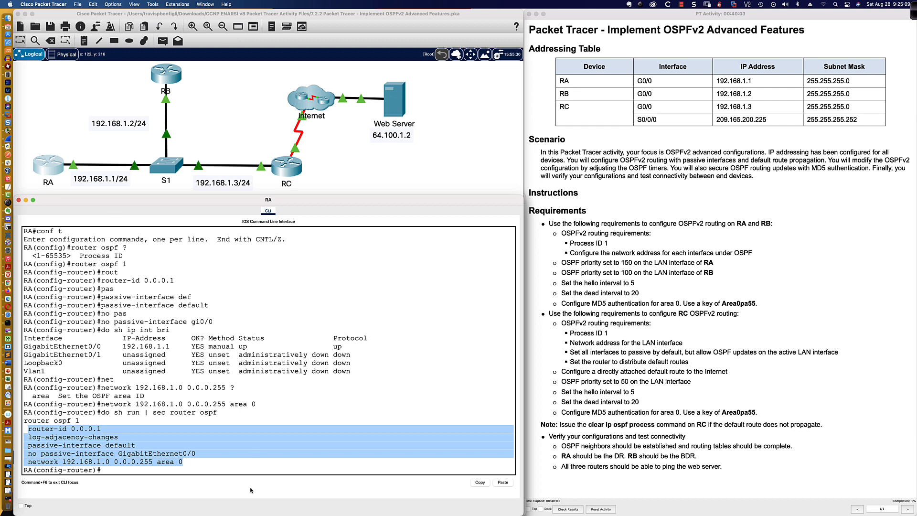
left_click(224, 467)
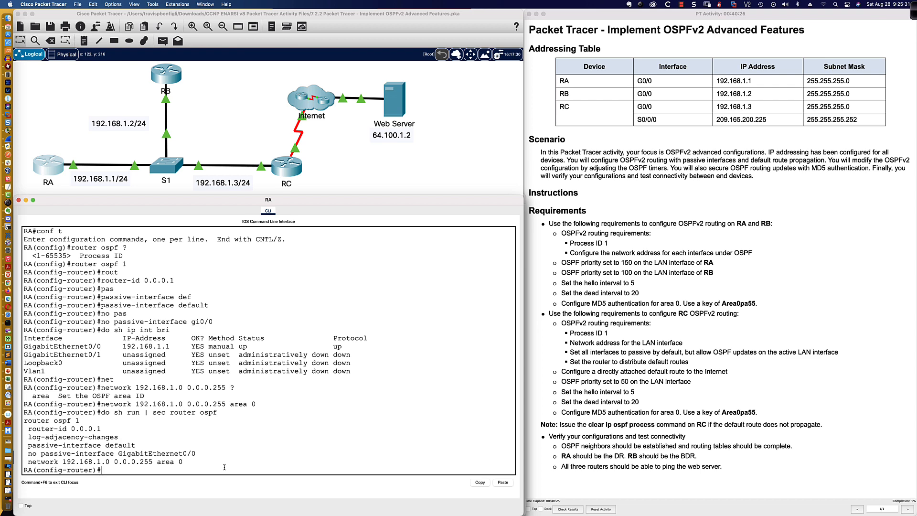
Show RA's OSPF interface details, highlighting the BROADCAST network type, Wait 40 timer and DR ID
type("do sh ip ospf in")
type("t")
key("Return")
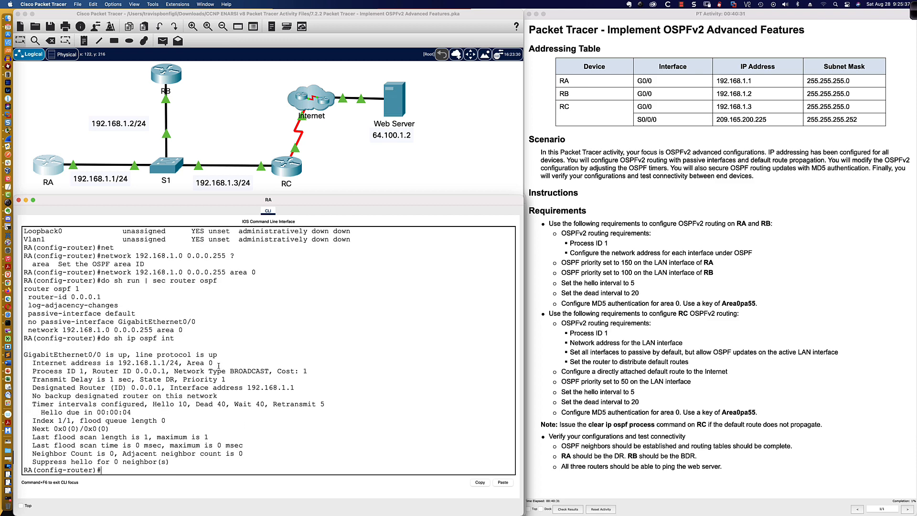
left_click_drag(174, 371, 269, 371)
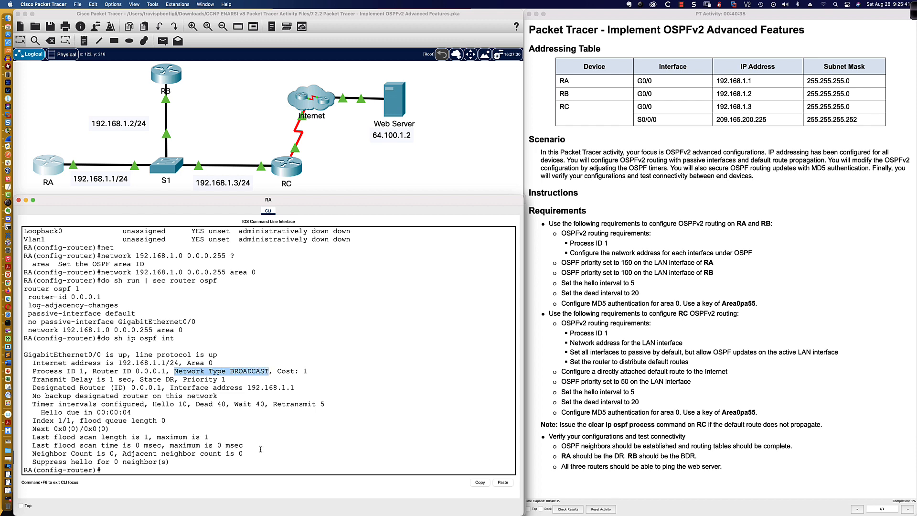
left_click(228, 468)
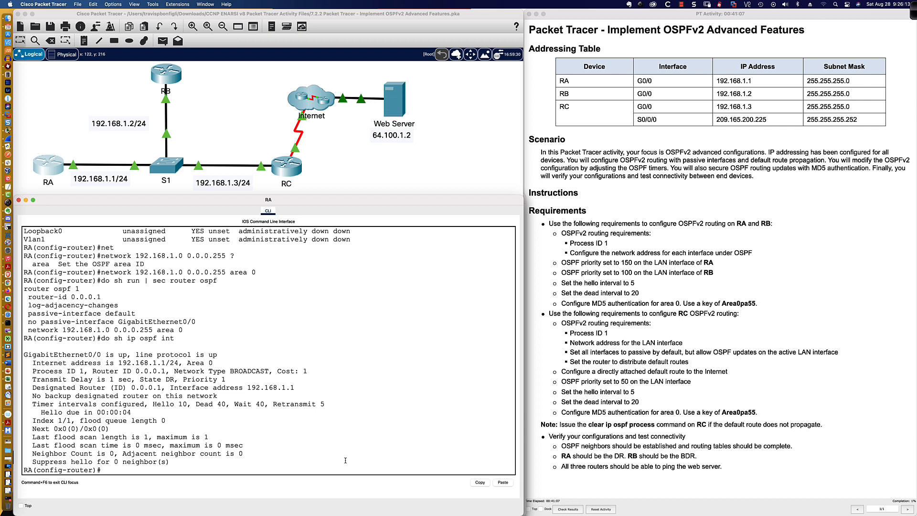
left_click_drag(234, 404, 266, 404)
left_click_drag(34, 387, 161, 388)
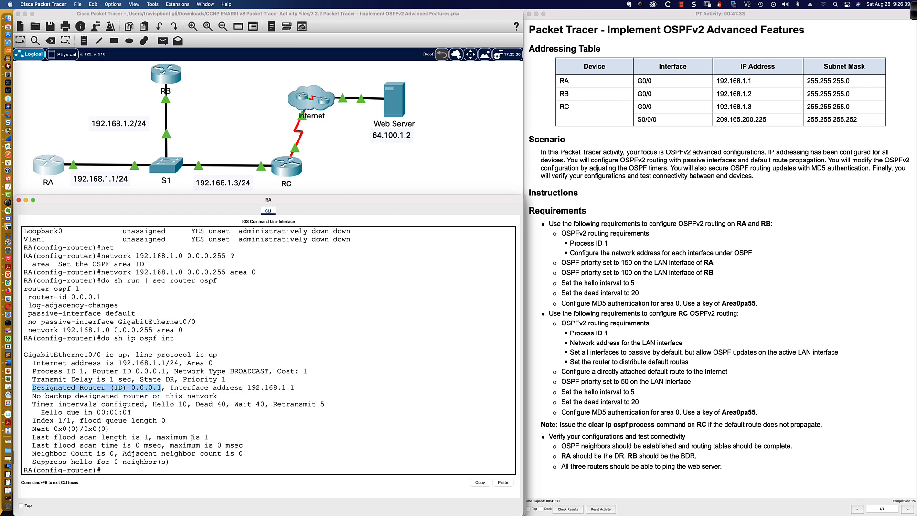
left_click(244, 470)
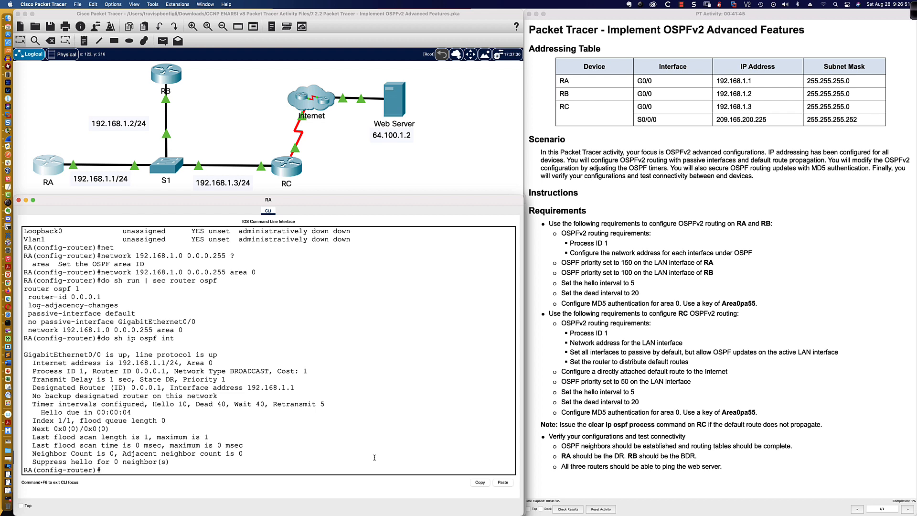
Set the OSPF priority on RA's GigabitEthernet0/0 to 150
type("int gi0/0")
key("Return")
type("ip os")
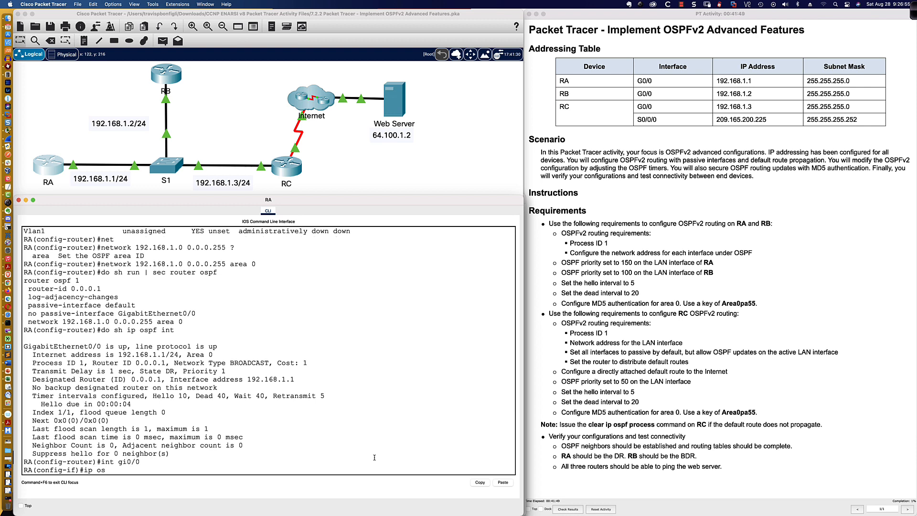
type("pf pri")
key("Tab")
type("?")
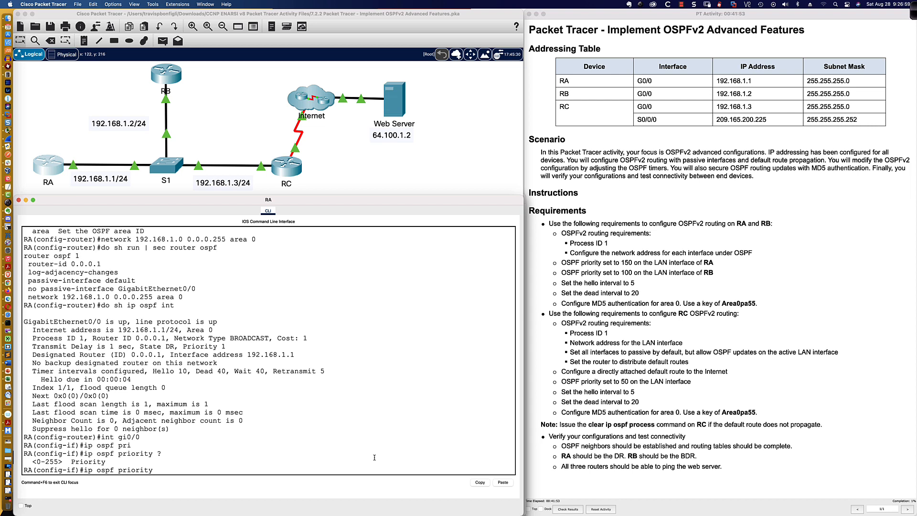
type("150")
key("Return")
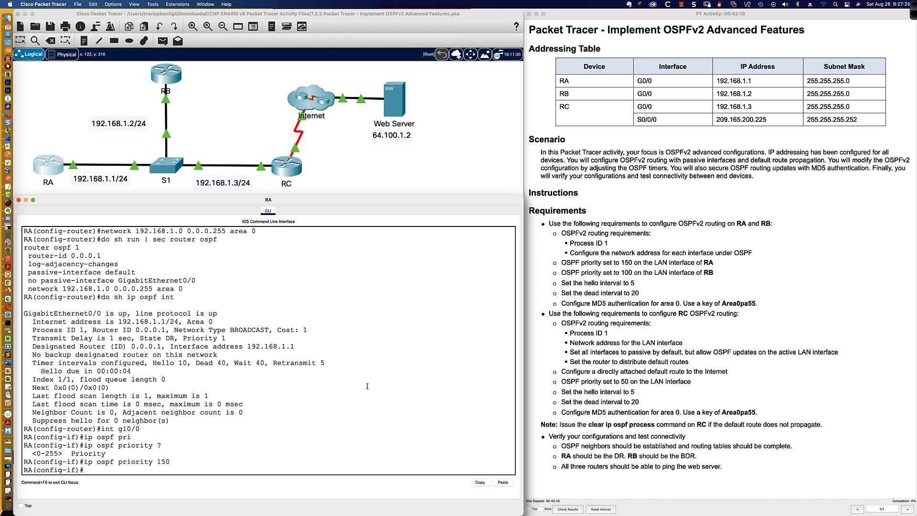
Set the G0/0 hello interval to 5 seconds and recheck the OSPF interface output
type("ip ospf hell")
key("Tab")
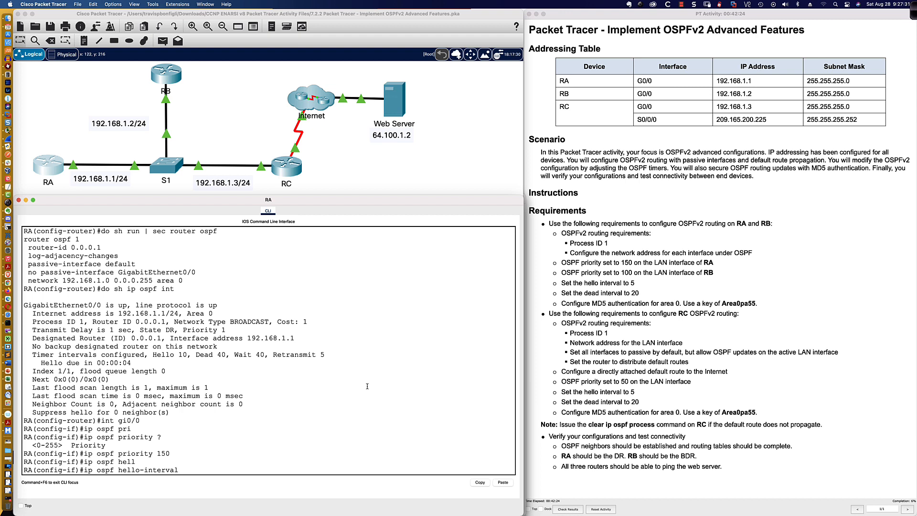
type("5")
key("Return")
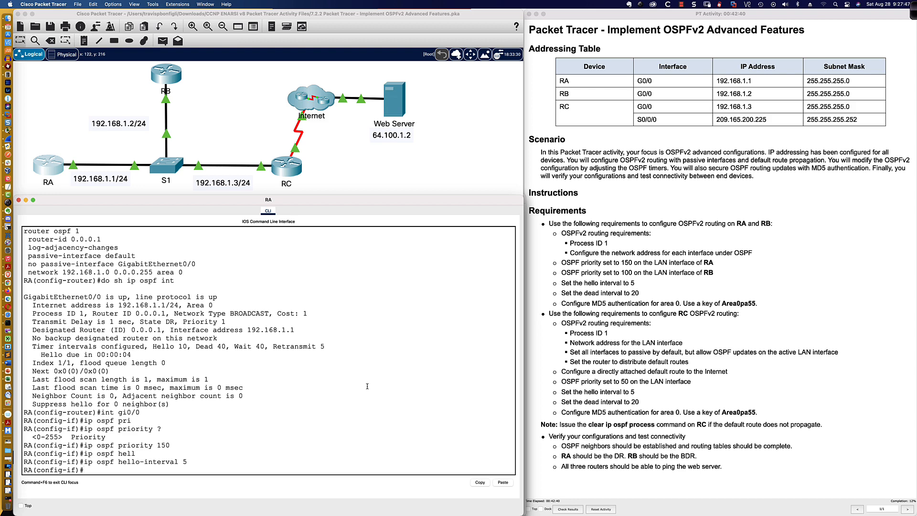
type("do sh ip ospf int")
key("Return")
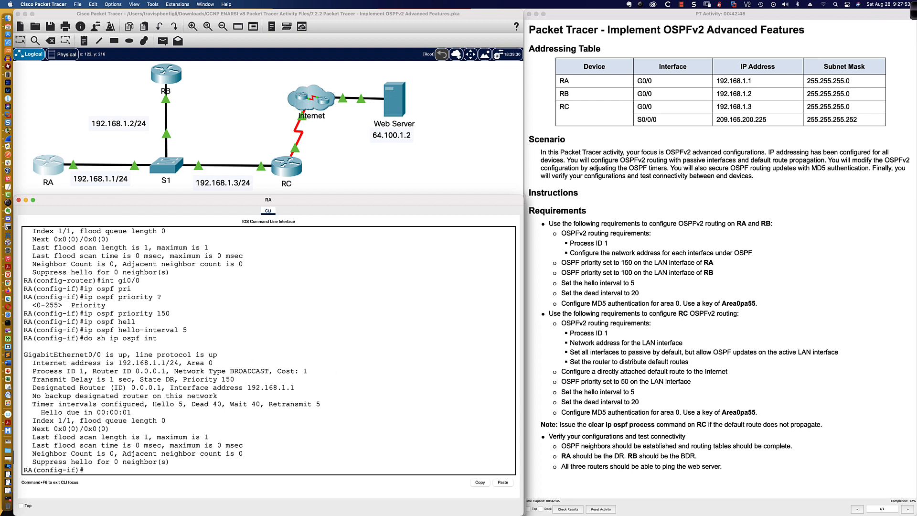
After noting the Hello 5, Dead 40 timers, set G0/0's dead interval to 20 seconds
left_click_drag(153, 404, 222, 404)
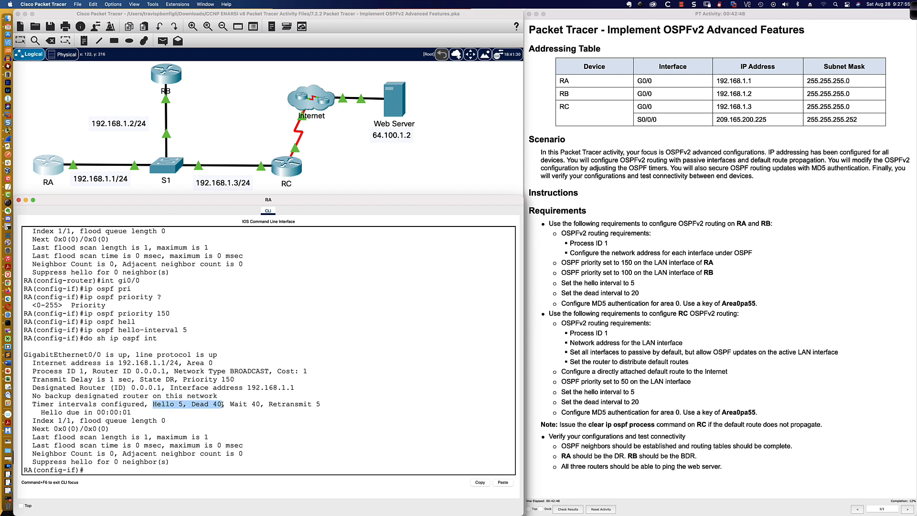
left_click(293, 469)
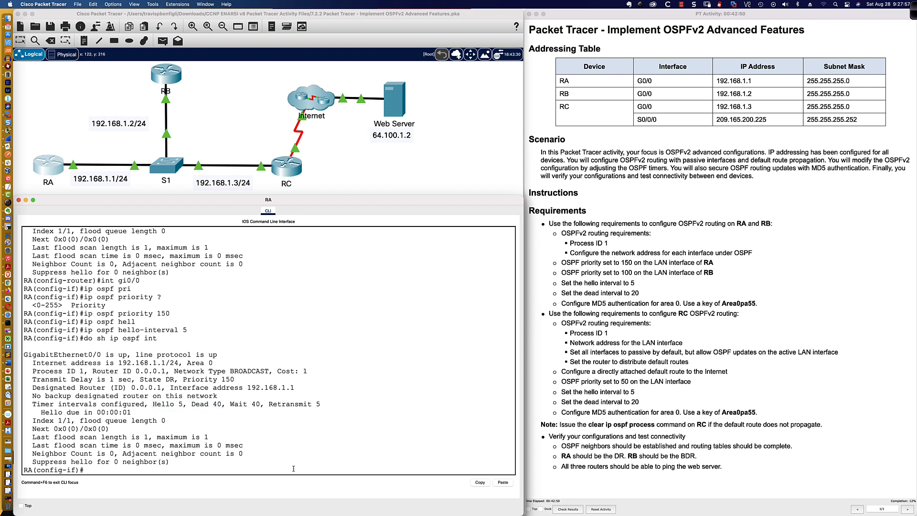
type("ip ospf dead")
key("Tab")
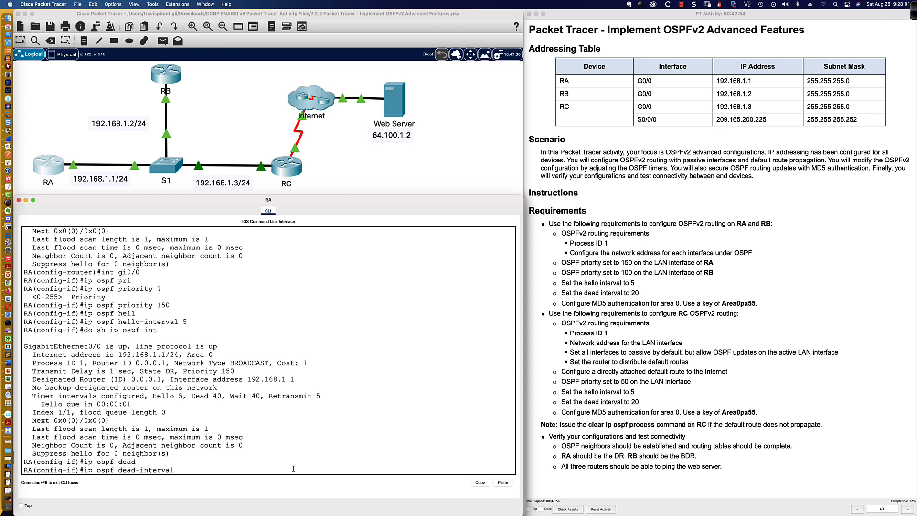
type("20")
key("Return")
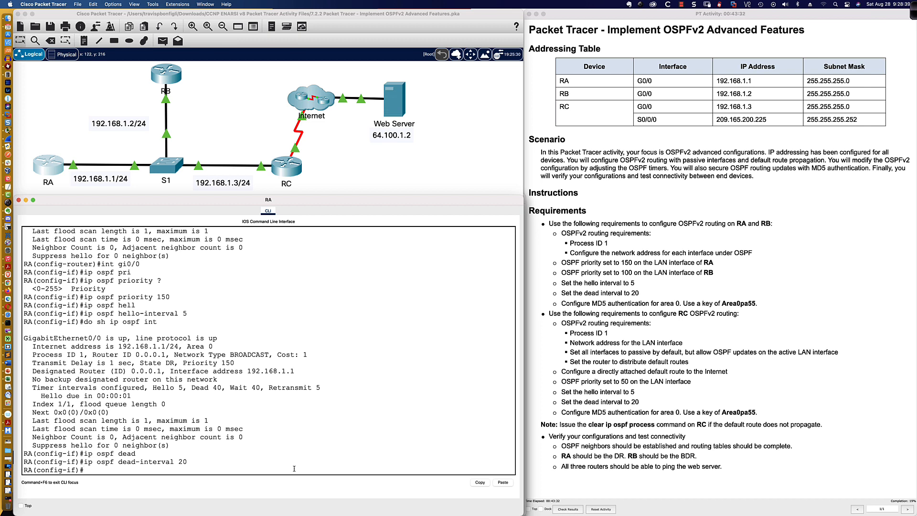
key("super+Tab")
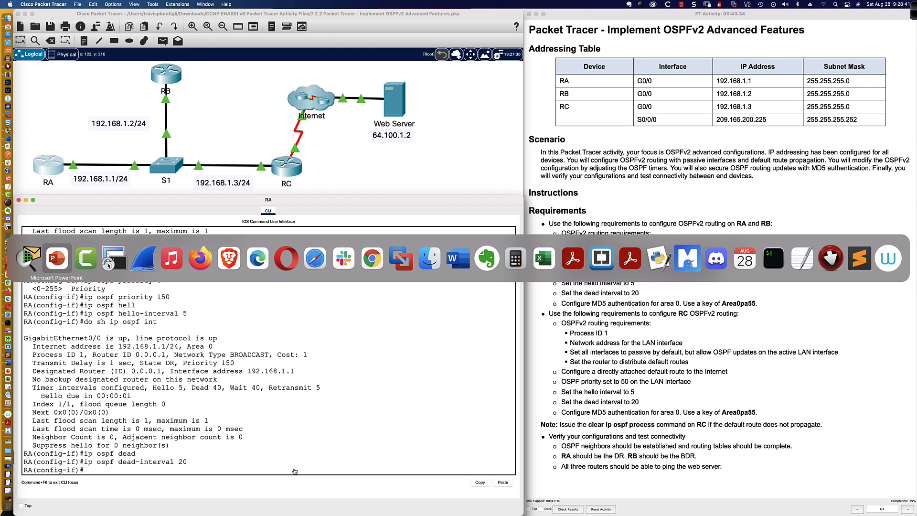
In Firefox, zoom the RFC 2328 page and jump to Appendix D on authentication
key("super+Tab")
key("super+Tab")
key("super+Tab")
key("super+Tab")
key("super+Tab")
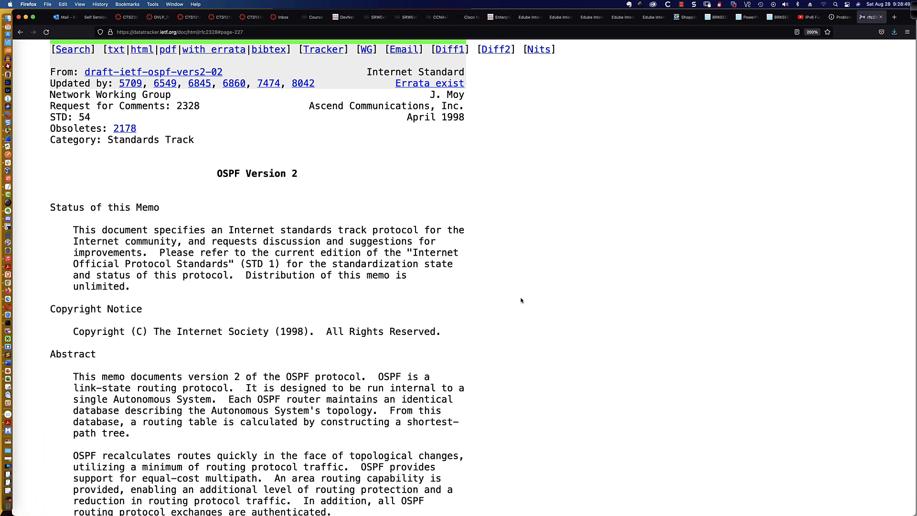
key("super+equal")
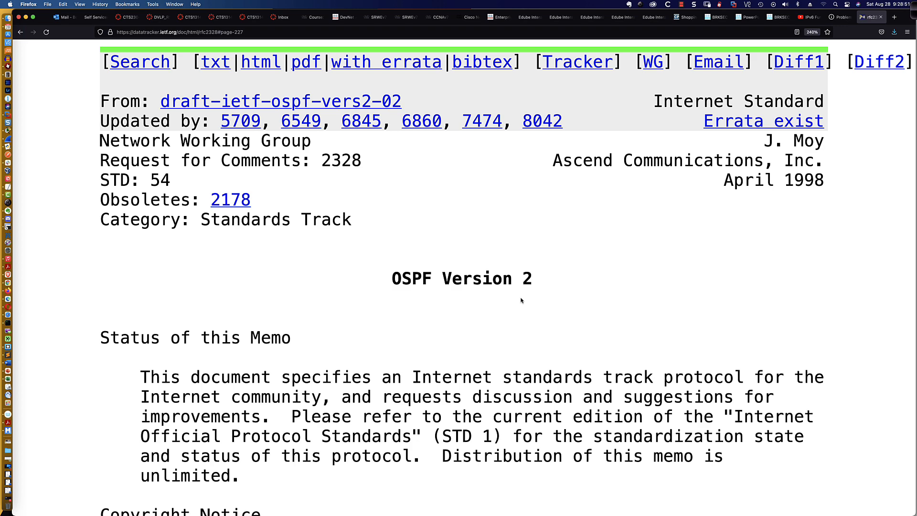
key("super+f")
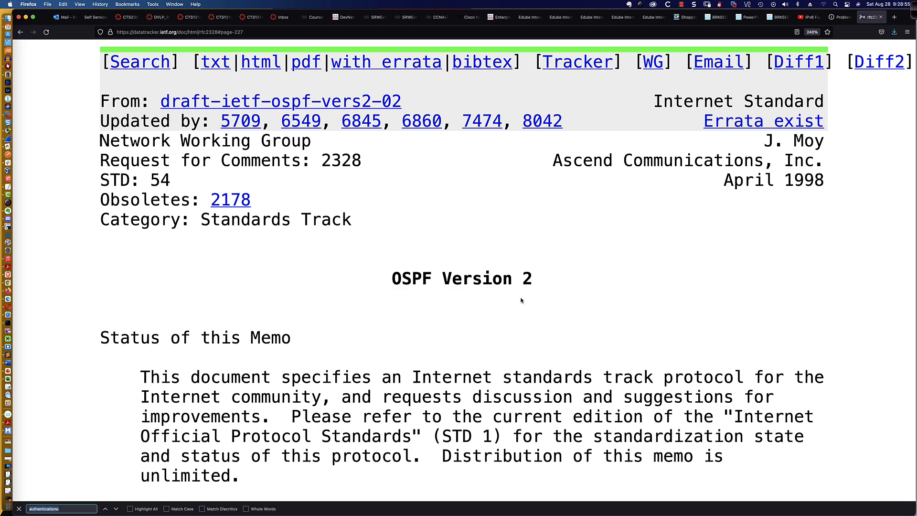
type("authentication")
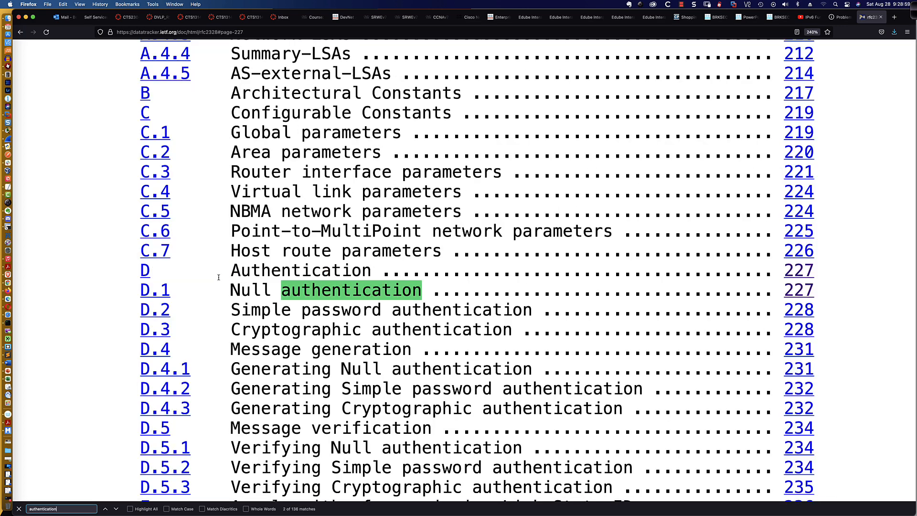
left_click(146, 272)
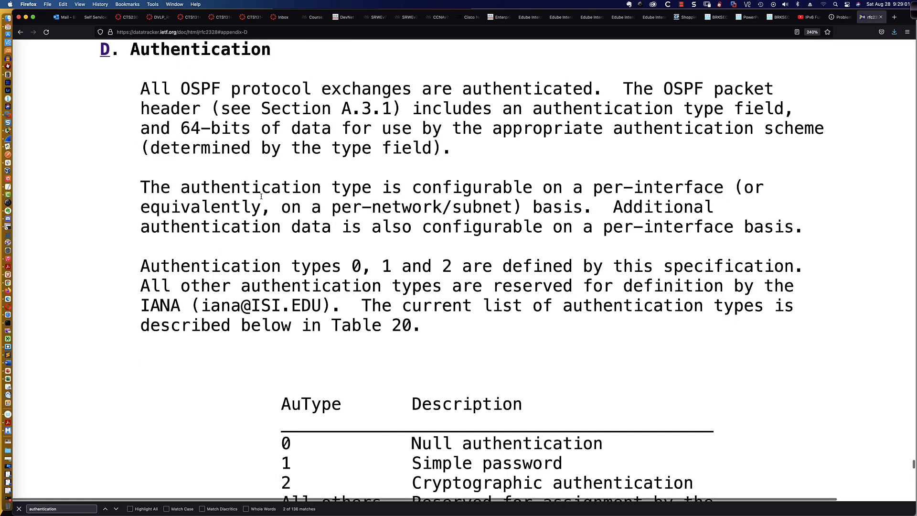
scroll(332, 177, "down", 1)
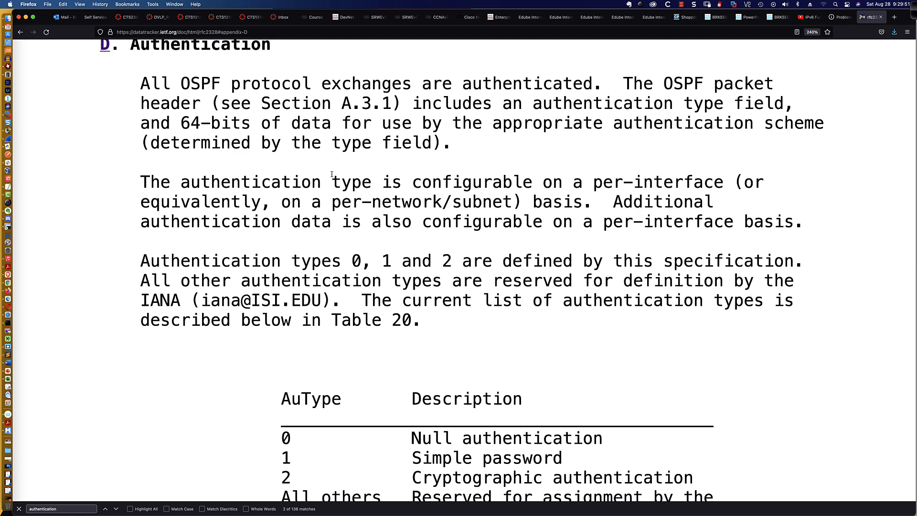
scroll(298, 127, "down", 5)
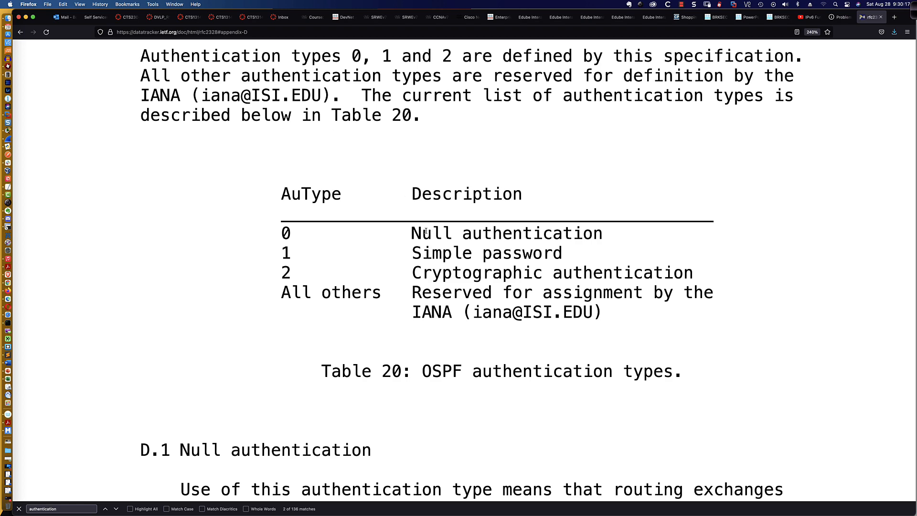
scroll(424, 232, "down", 5)
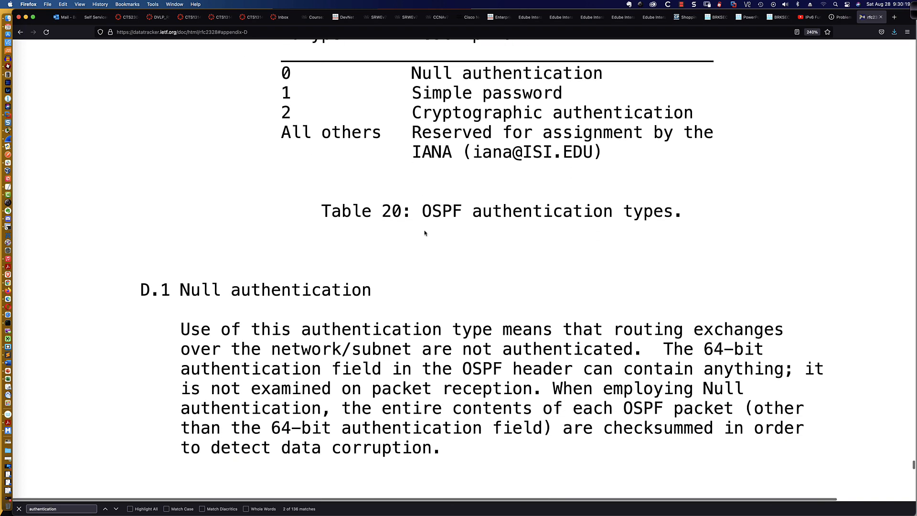
scroll(424, 233, "down", 2)
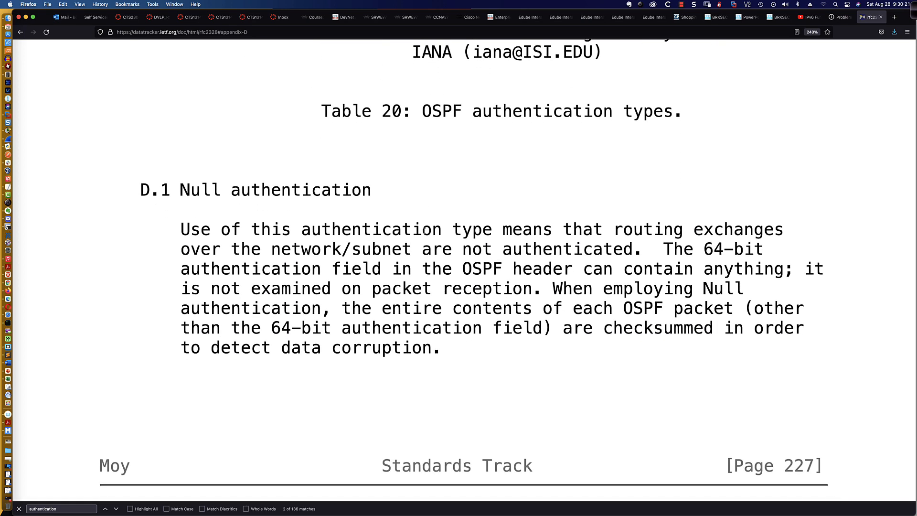
scroll(460, 246, "down", 7)
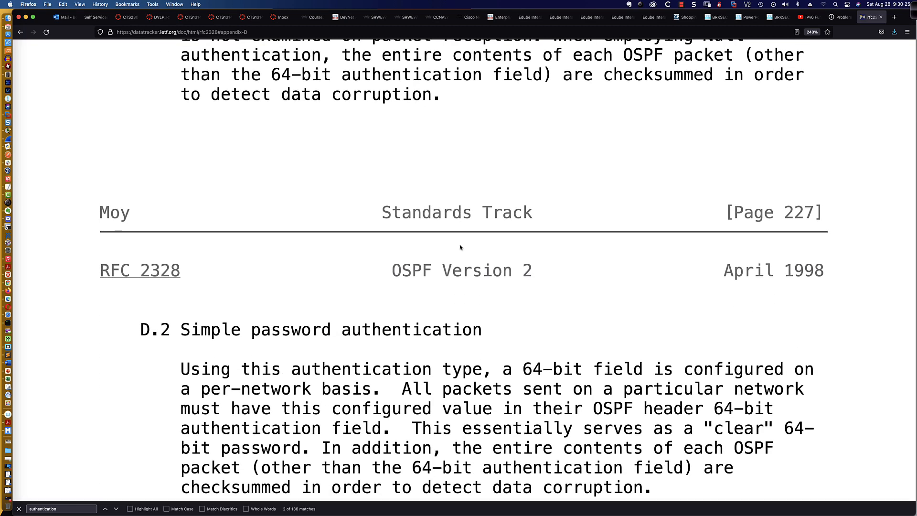
scroll(460, 247, "up", 5)
scroll(459, 246, "down", 6)
scroll(460, 247, "down", 2)
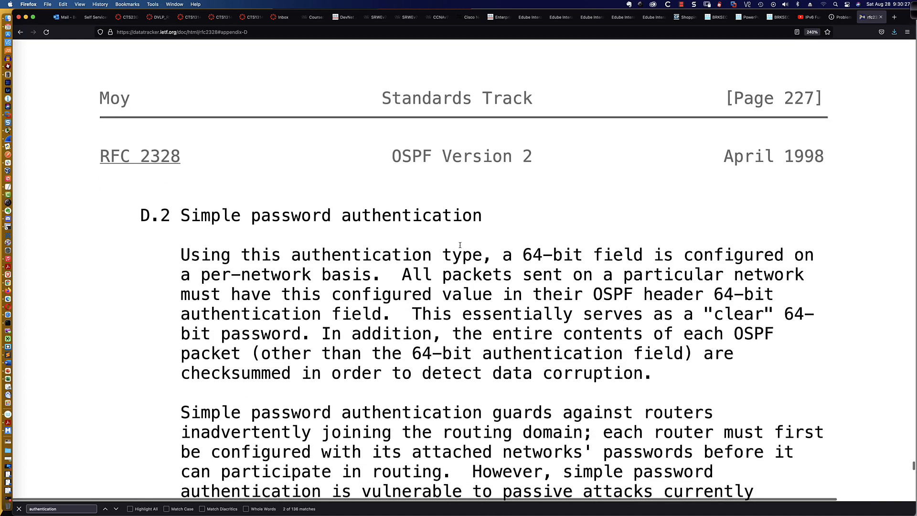
scroll(460, 246, "down", 4)
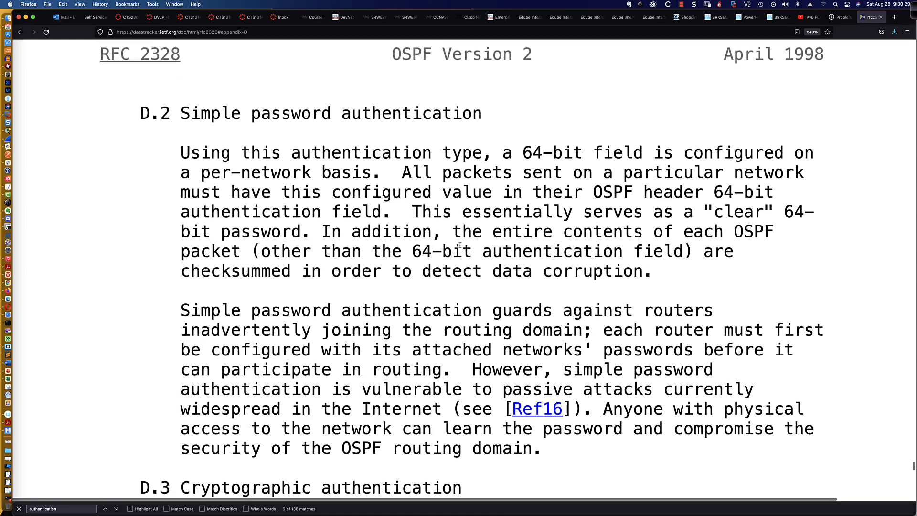
scroll(460, 247, "down", 1)
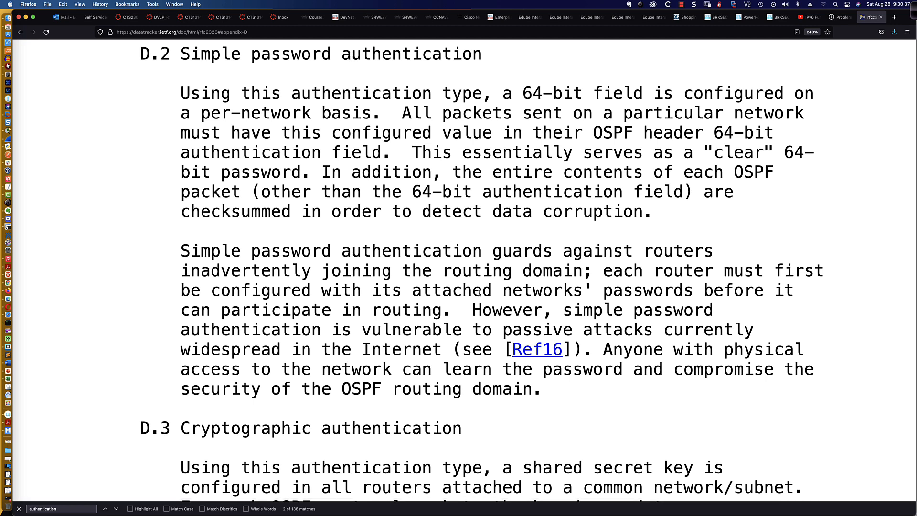
left_click_drag(473, 319, 583, 388)
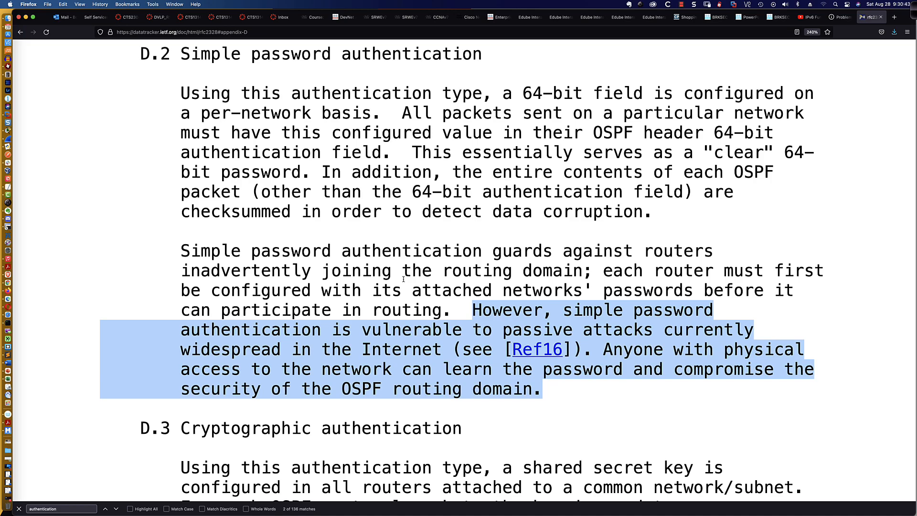
scroll(354, 251, "down", 5)
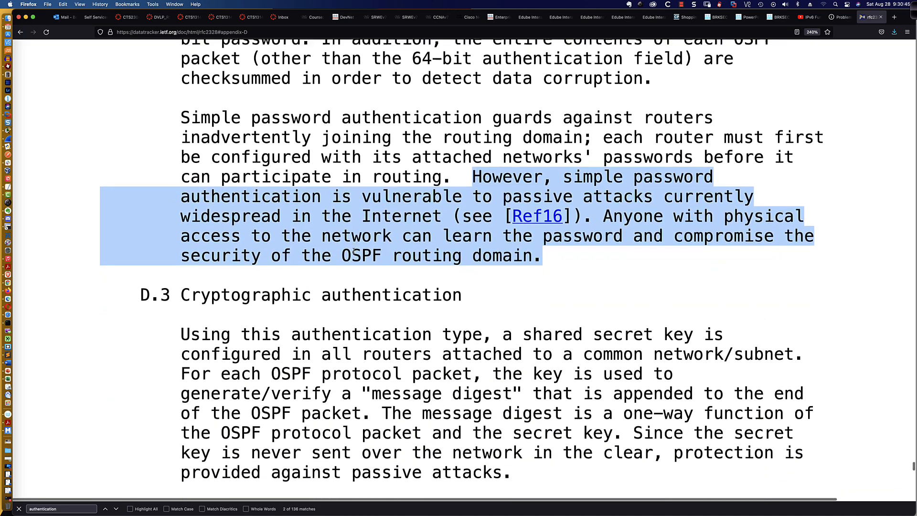
scroll(353, 250, "down", 4)
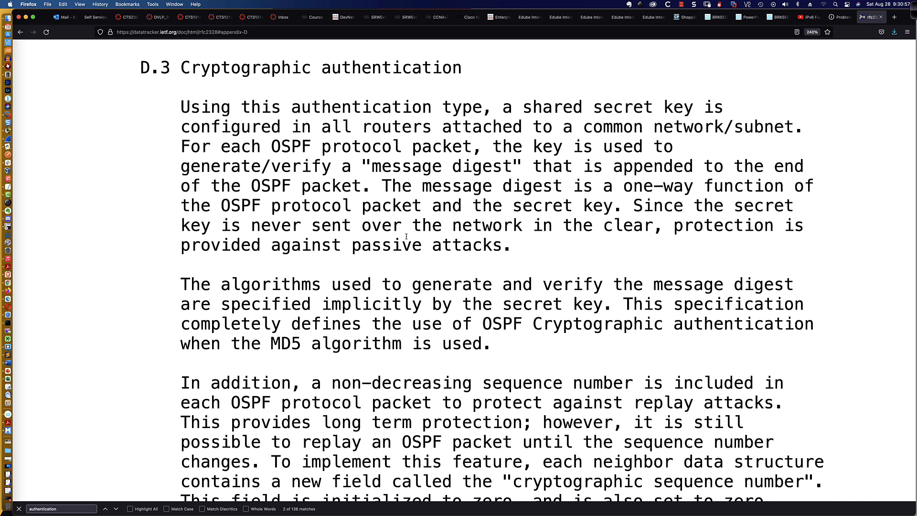
Scroll to RFC 2328 Figure 18 and highlight its caption and Cryptographic sequence number field
scroll(408, 235, "down", 1)
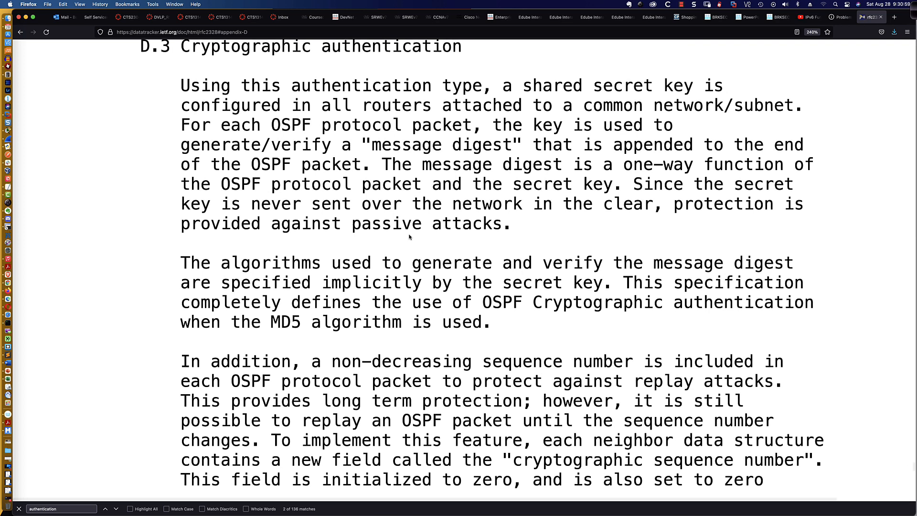
scroll(409, 235, "down", 1)
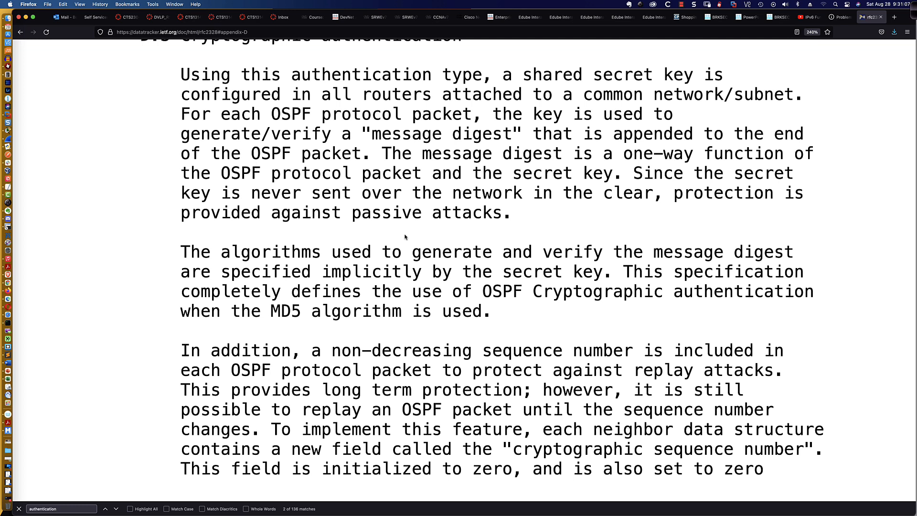
scroll(405, 234, "down", 1)
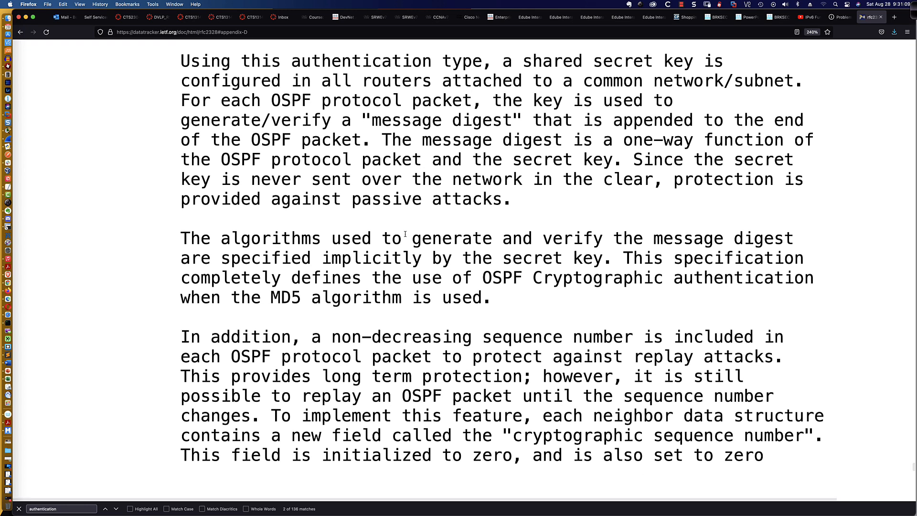
scroll(405, 234, "up", 1)
scroll(405, 235, "down", 1)
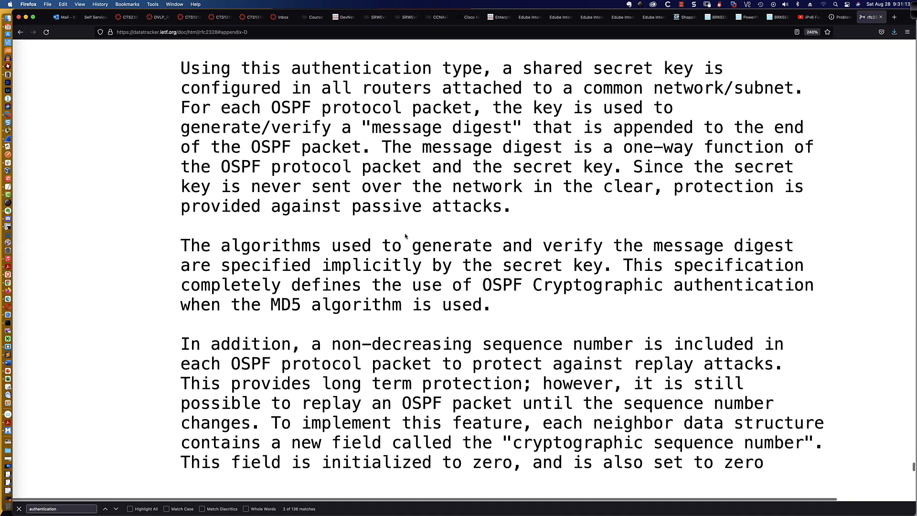
scroll(405, 235, "down", 10)
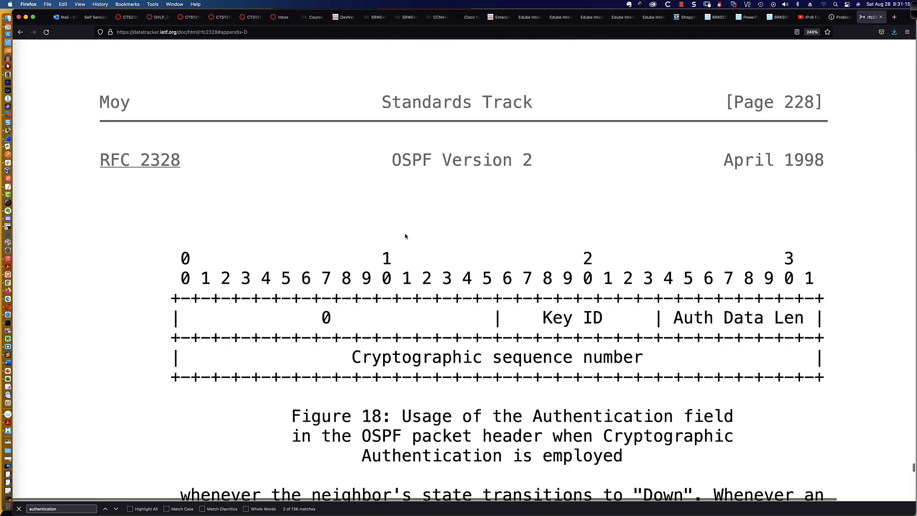
scroll(405, 235, "down", 3)
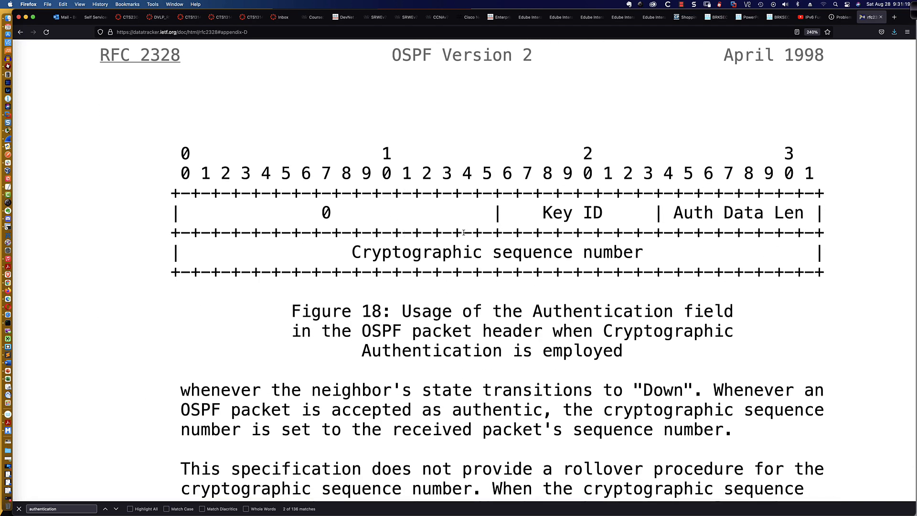
scroll(486, 243, "up", 4)
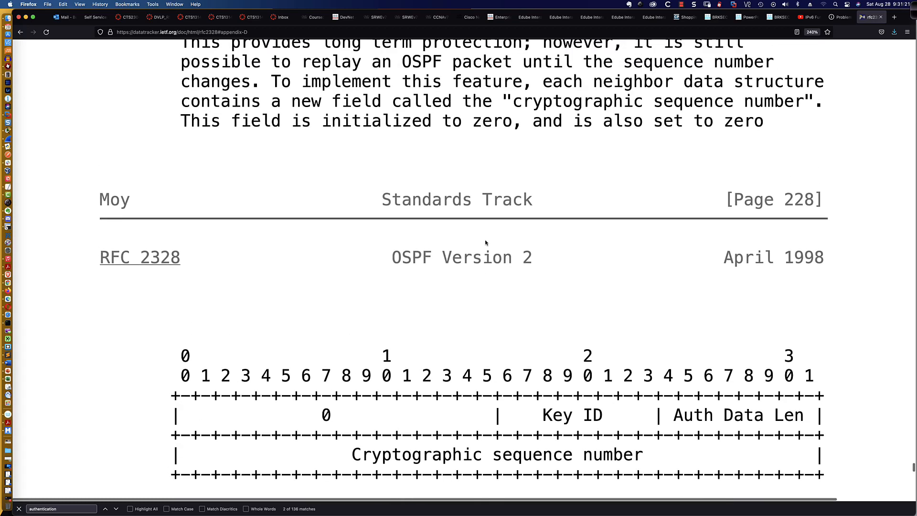
scroll(486, 242, "down", 6)
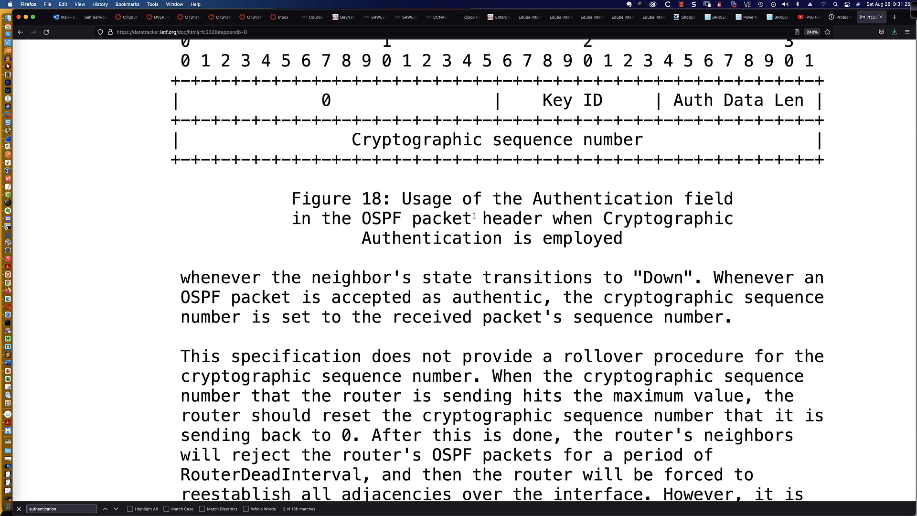
left_click_drag(323, 218, 723, 238)
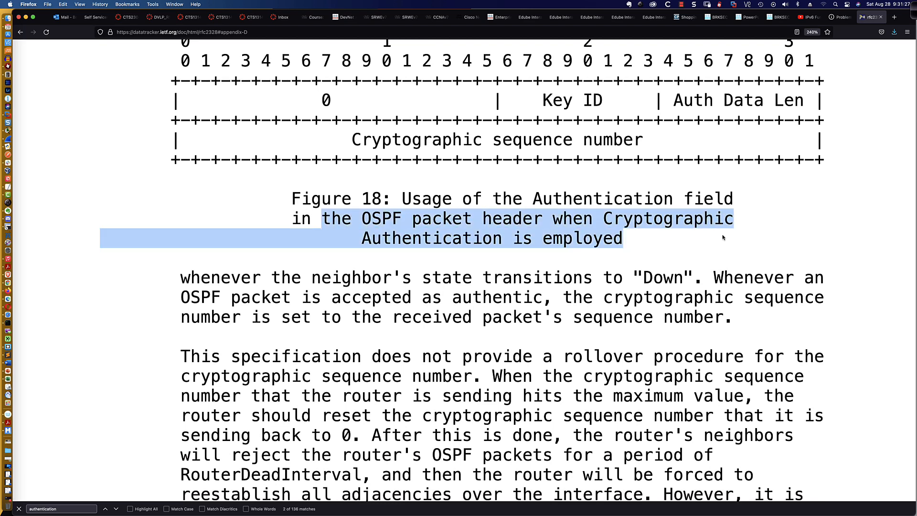
left_click(628, 177)
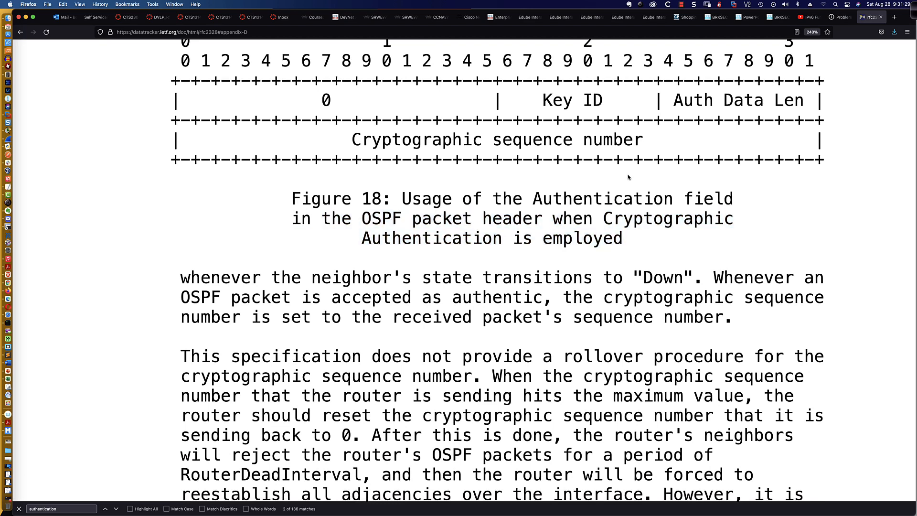
left_click_drag(342, 133, 651, 146)
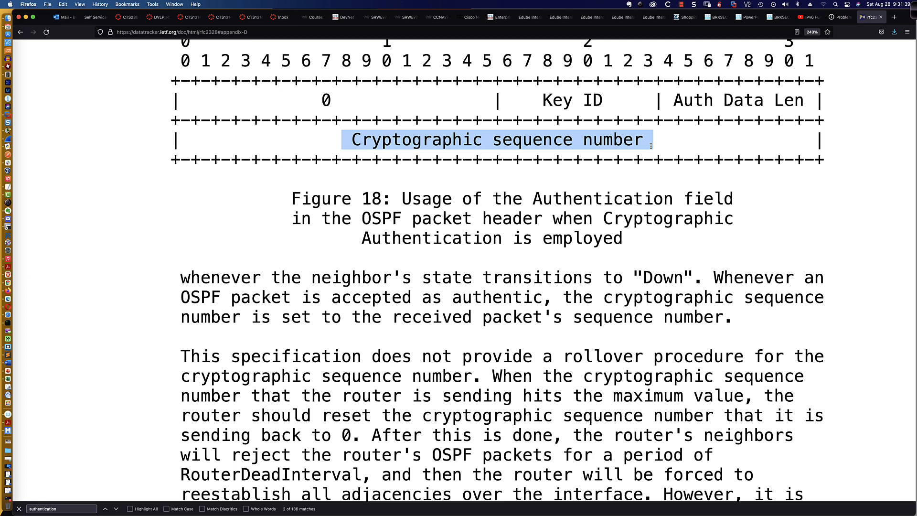
Highlight the Auth Data Len and Cryptographic sequence number fields, then return to Packet Tracer
scroll(650, 146, "up", 1)
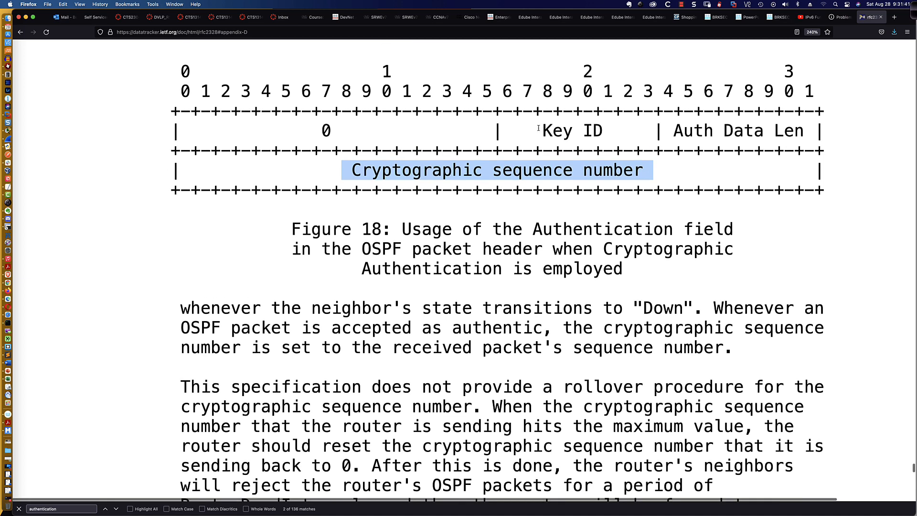
left_click_drag(538, 128, 805, 132)
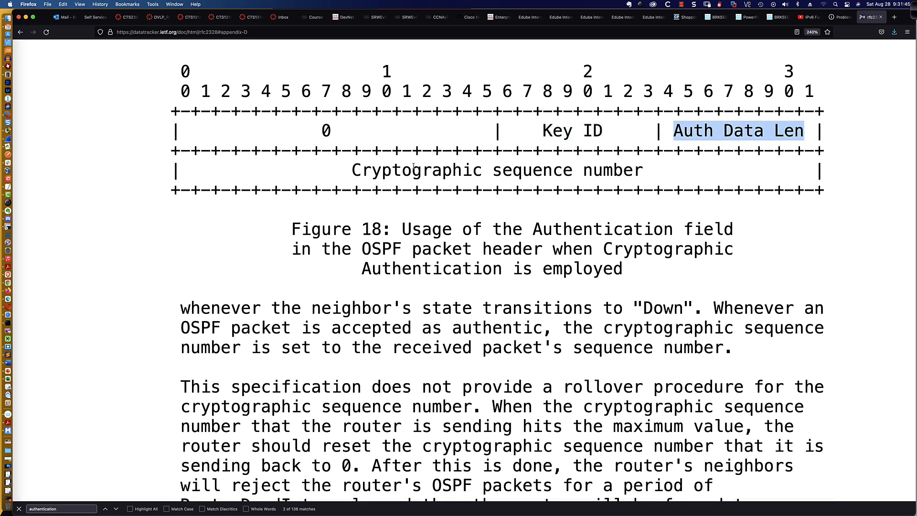
left_click_drag(352, 171, 651, 172)
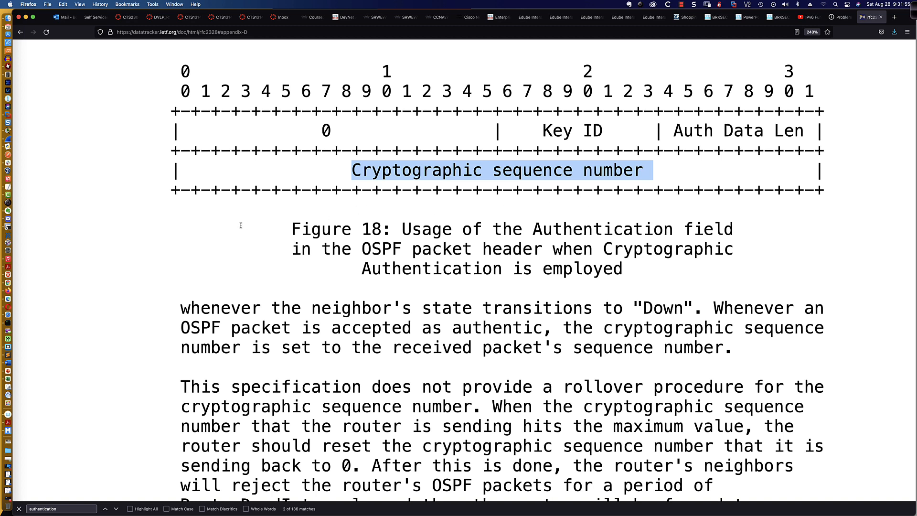
key("super+Tab")
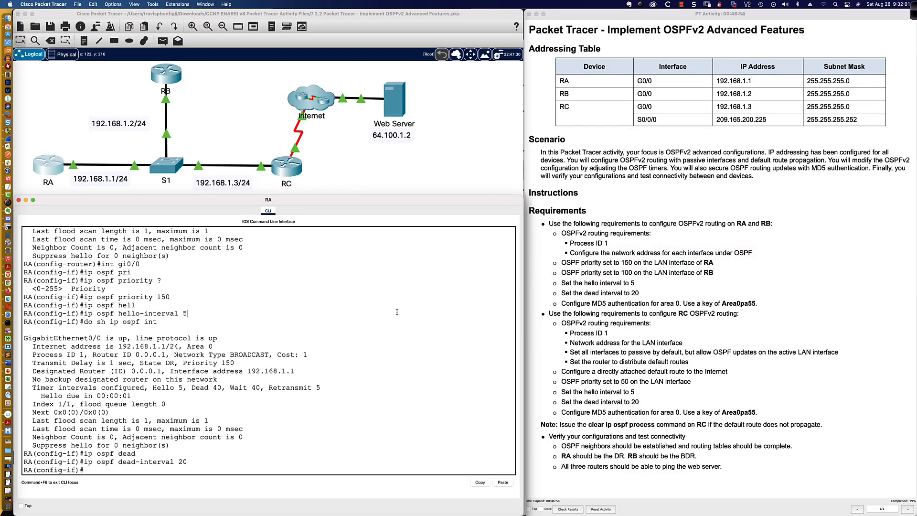
Under router ospf 1 on RA, enter area 0 authentication message-digest
key("Return")
key("Return")
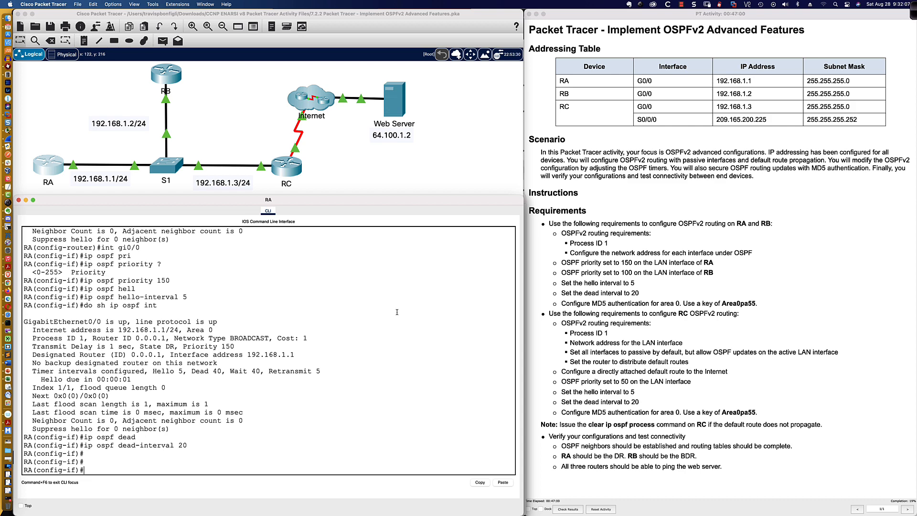
type("router ospf 1")
key("Return")
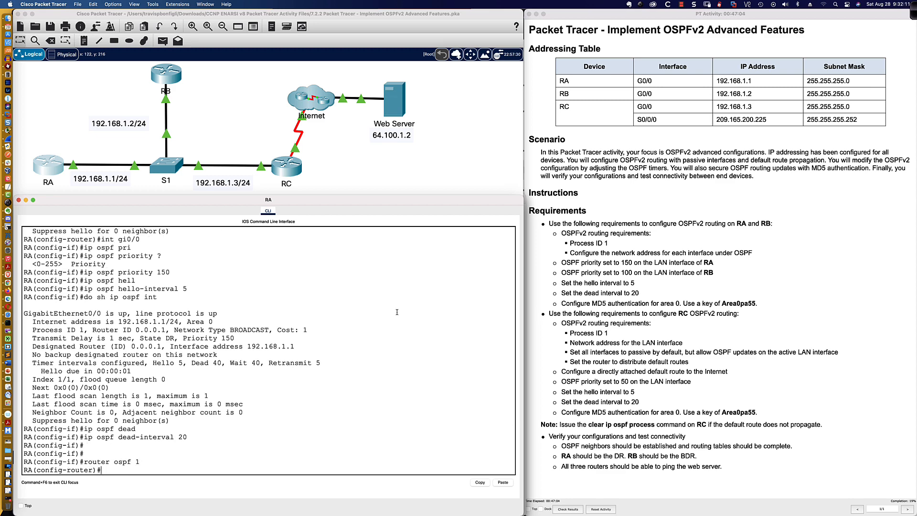
type("area 0 auth")
key("Tab")
type("?")
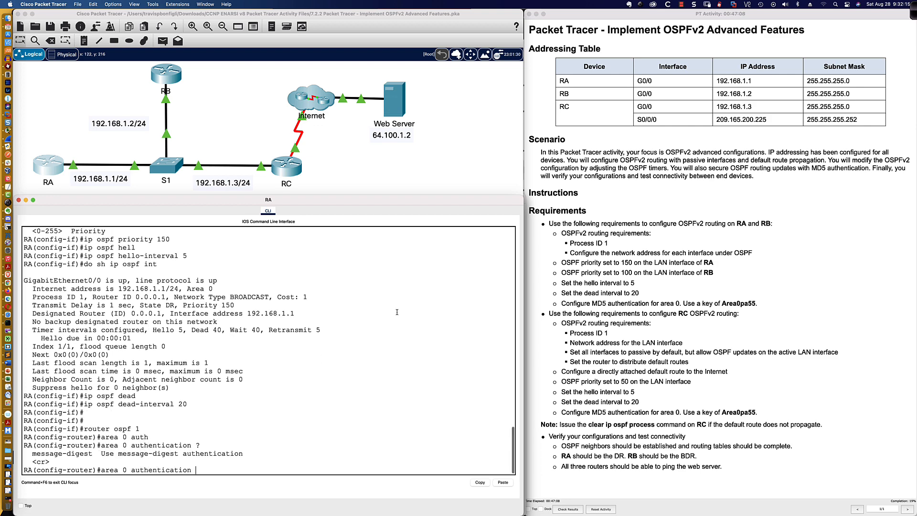
type("mes")
key("Tab")
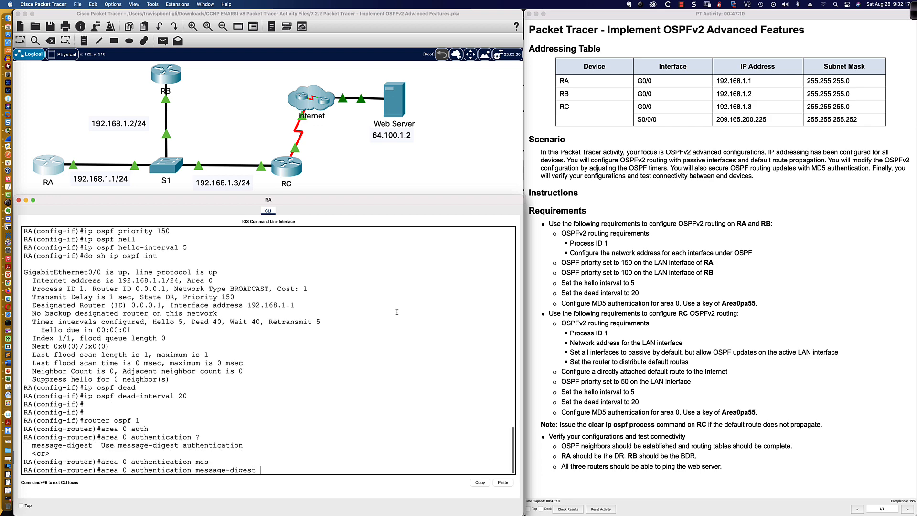
type("?")
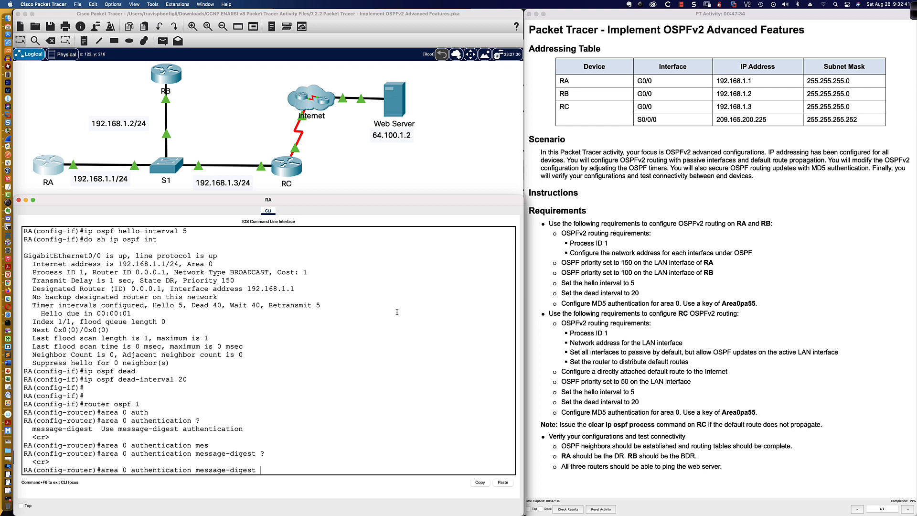
key("Return")
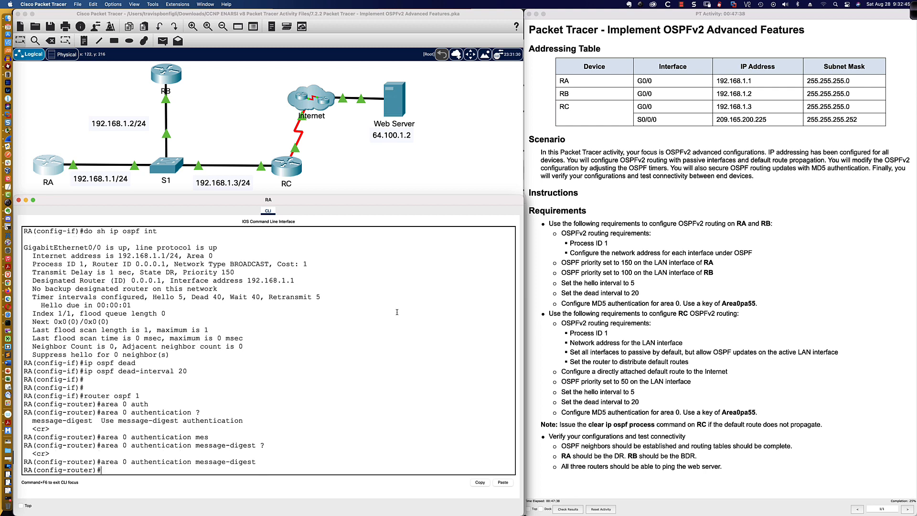
On RA's G0/0, configure ip ospf message-digest-key 1 md5 with the area 0 authentication key
type("int gi0/0")
key("Return")
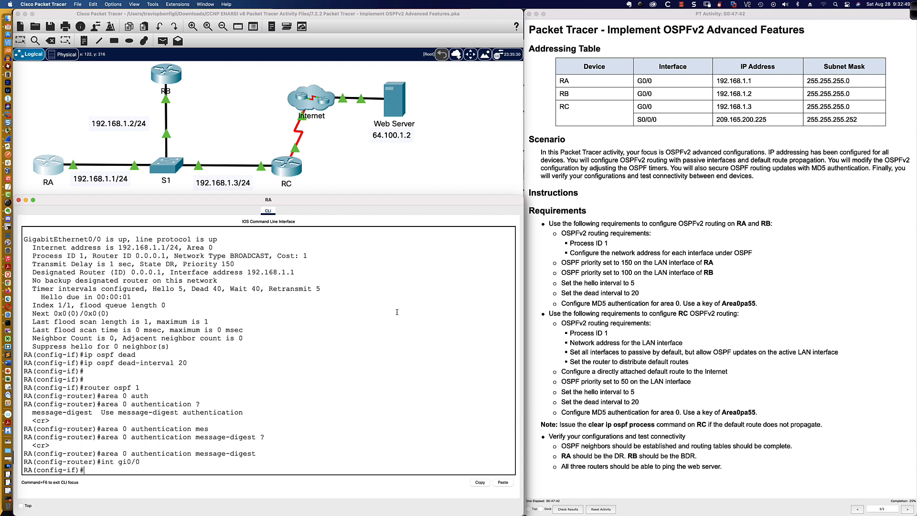
type("ip ospf mes")
key("Tab")
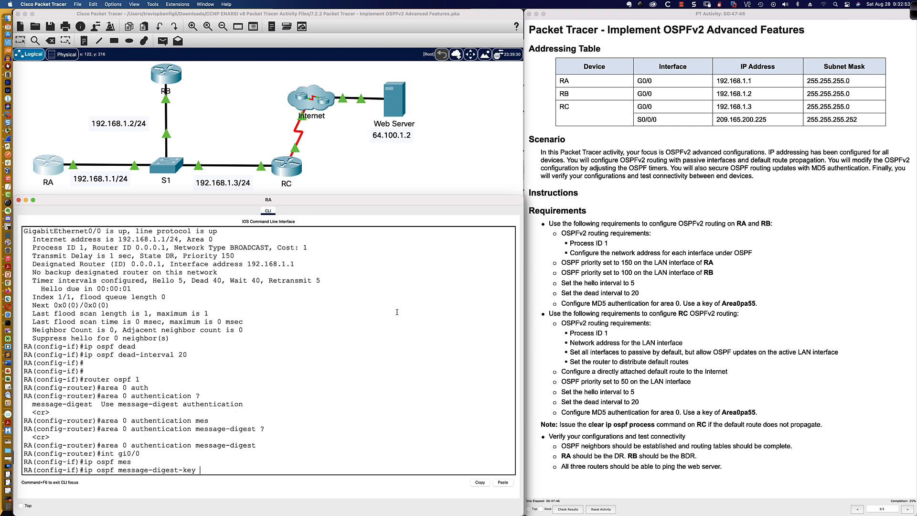
type("?")
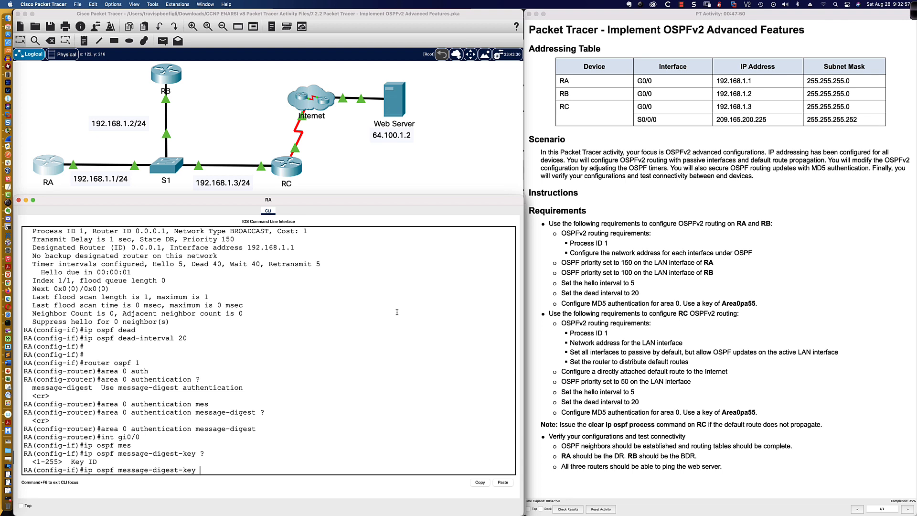
key("super+Tab")
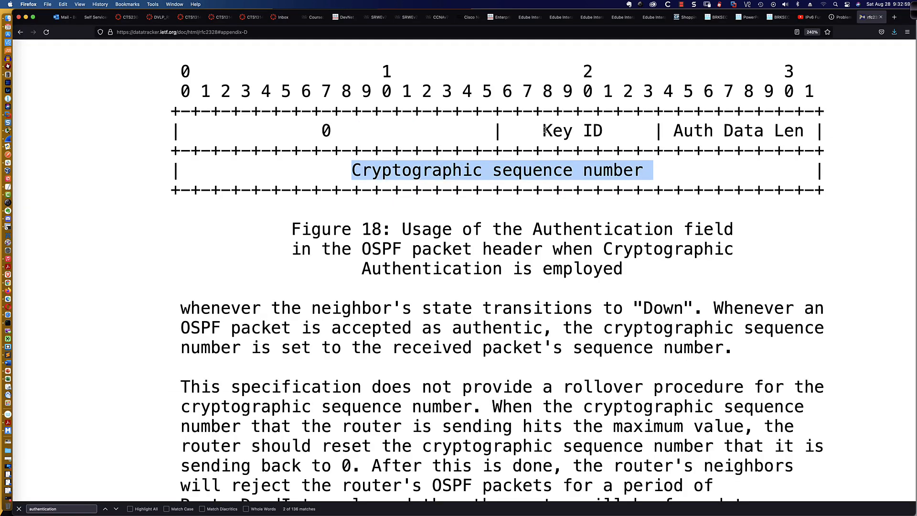
left_click_drag(545, 130, 603, 128)
key("super+Tab")
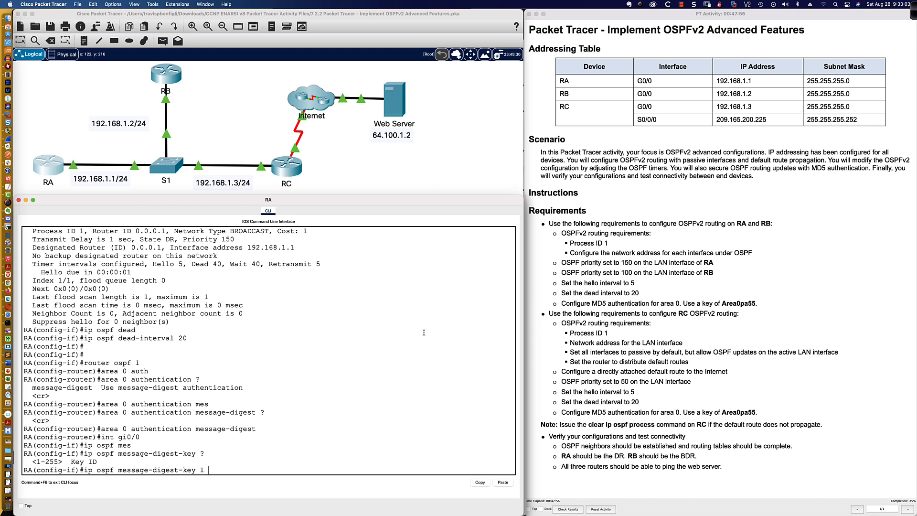
type("1 ?m")
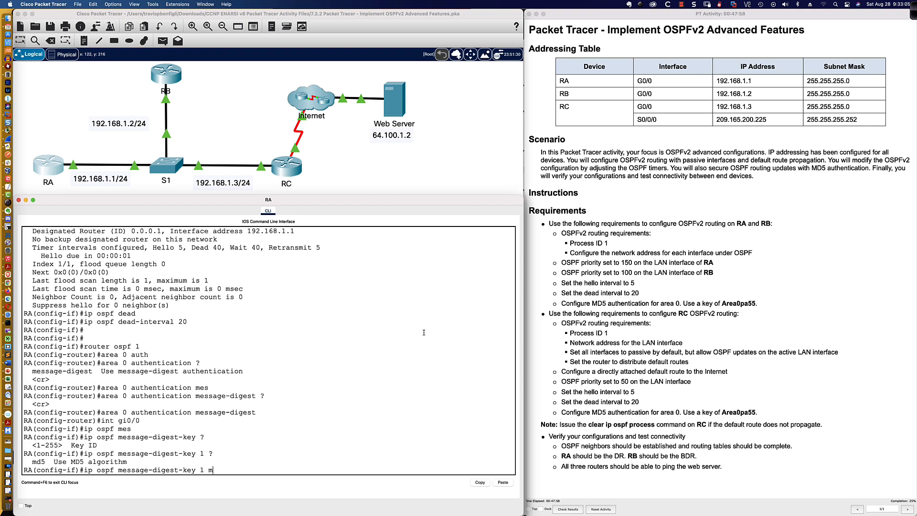
type("d5 ?")
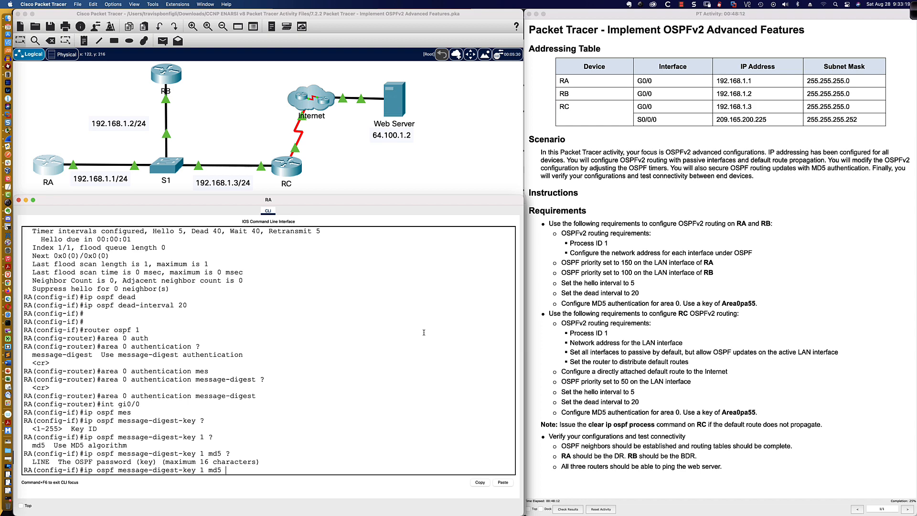
type("Area0pa55")
key("Return")
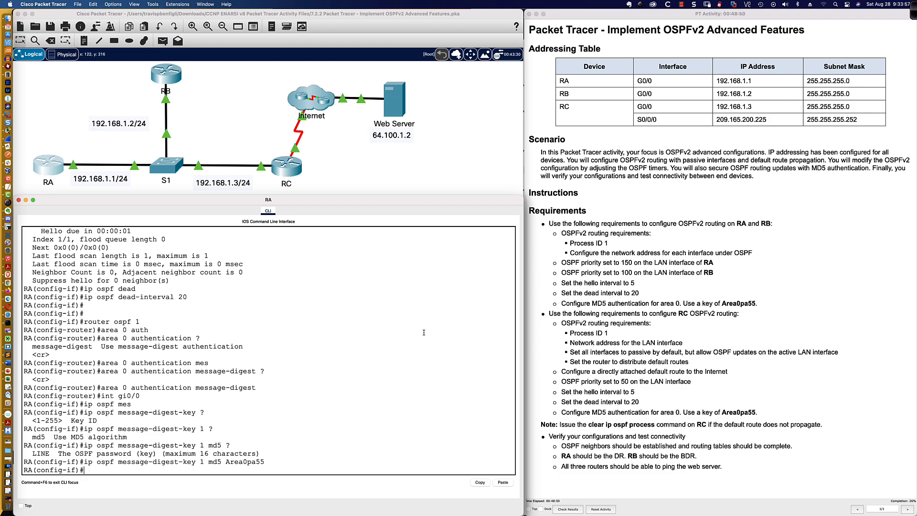
key("super+Tab")
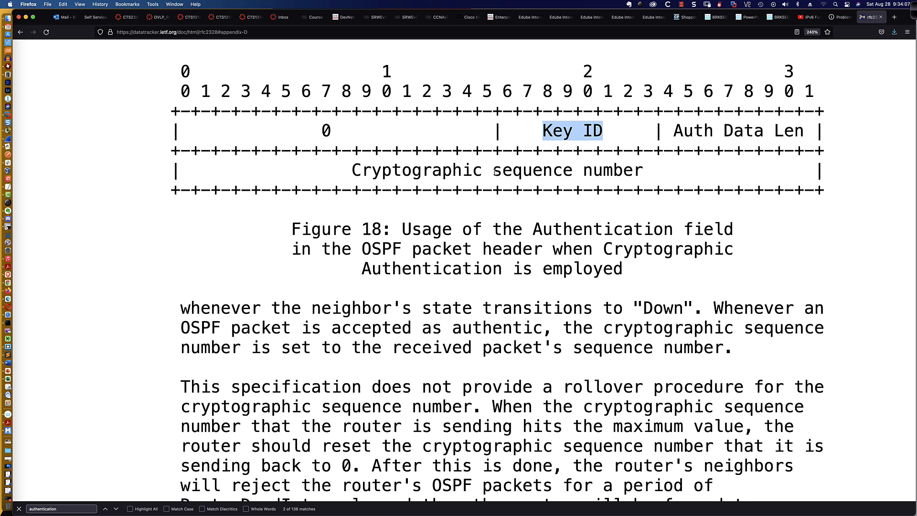
left_click_drag(182, 310, 689, 309)
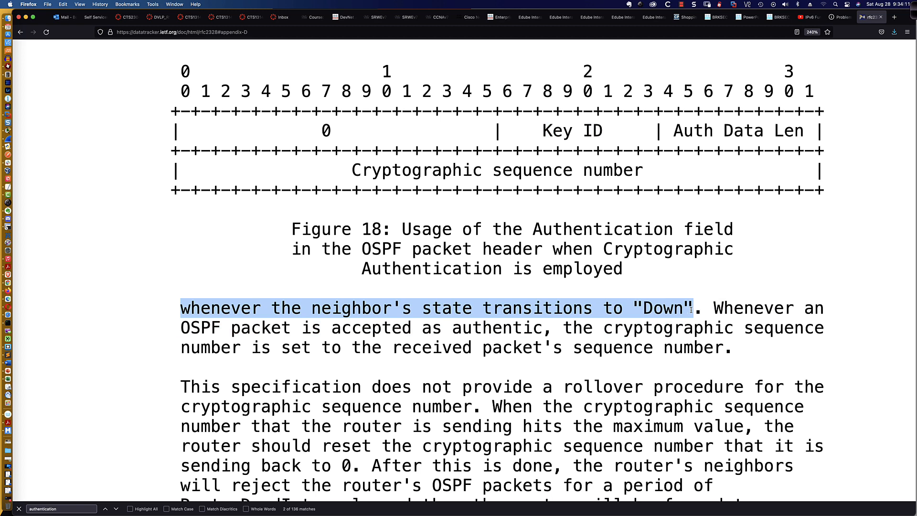
left_click(641, 281)
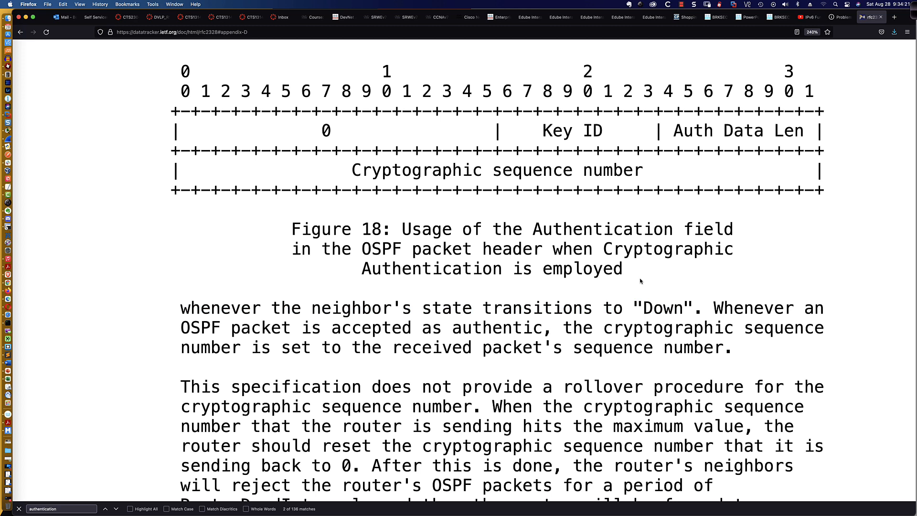
left_click_drag(602, 329, 734, 329)
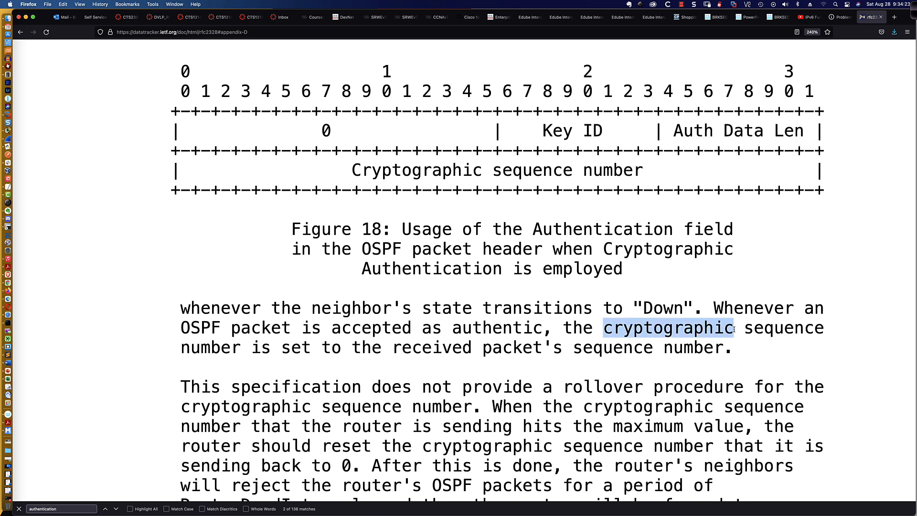
left_click(596, 330)
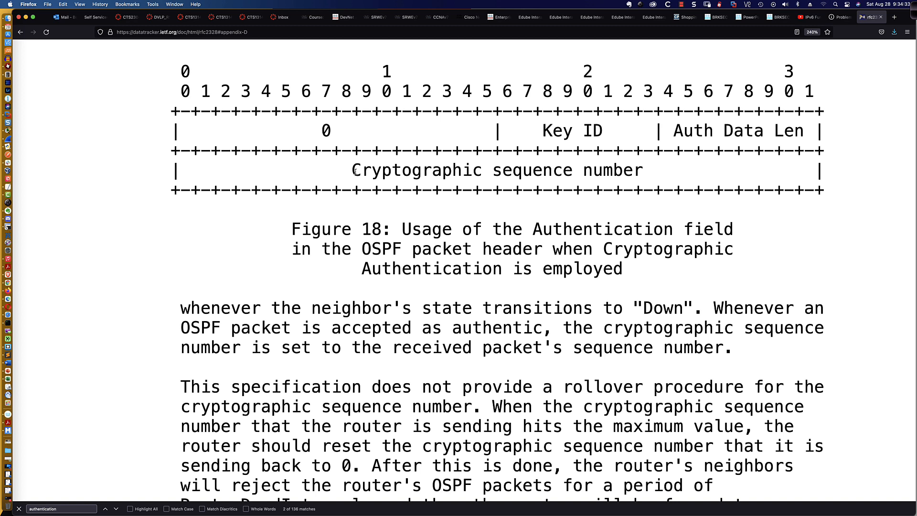
left_click_drag(354, 170, 643, 170)
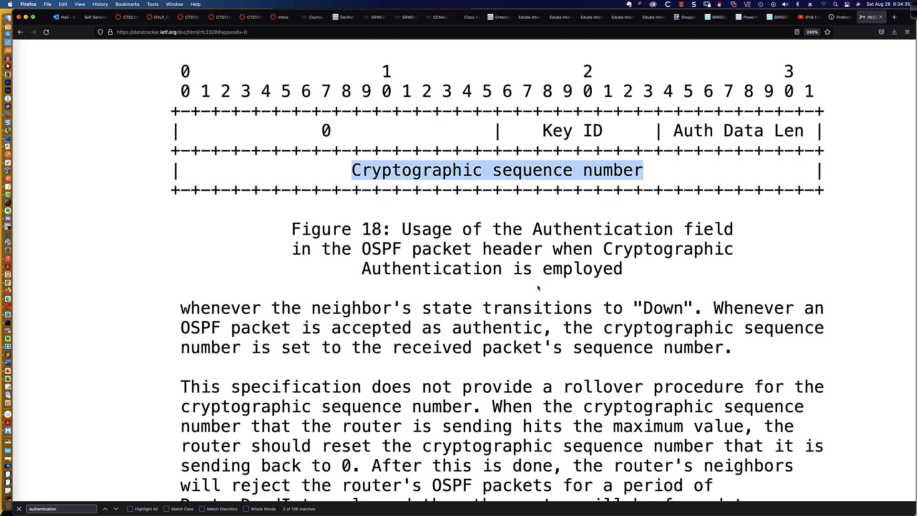
left_click(512, 286)
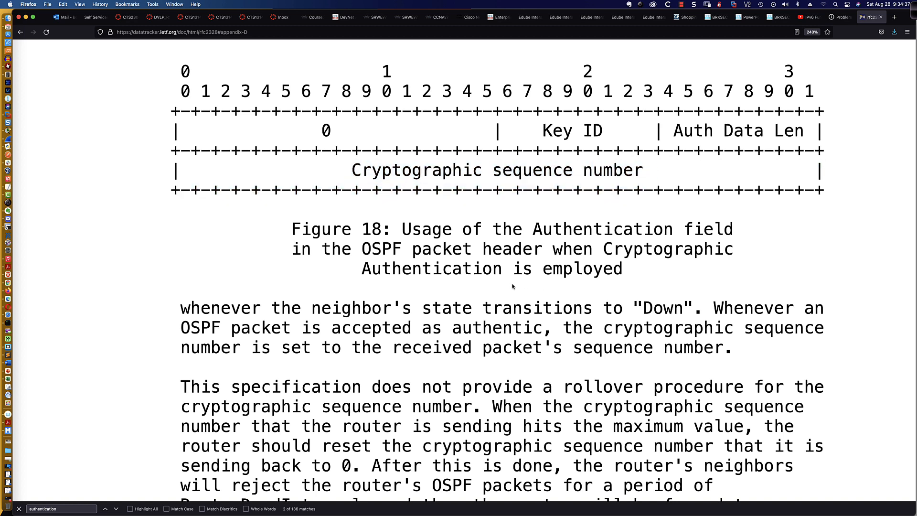
key("super+Tab")
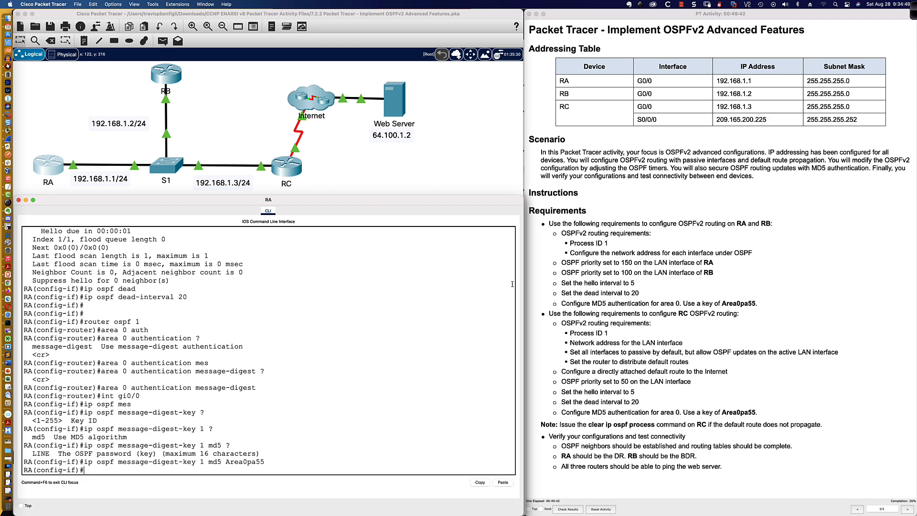
Exit to privileged mode, save RA with wri mem, and display its router ospf section
type("end")
key("Return")
key("Return")
key("Return")
type("wri mem")
key("Return")
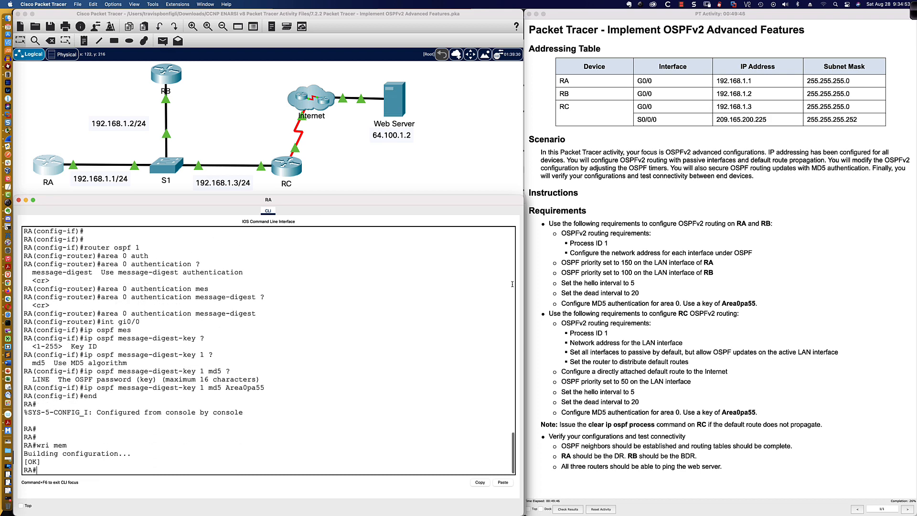
key("Return")
key("Return")
key("Return")
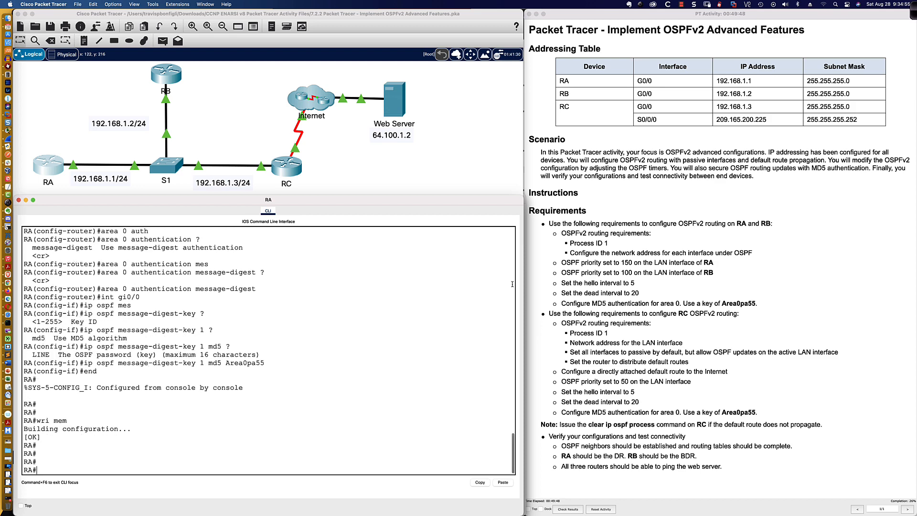
type("sh run | sec router ospf")
key("Return")
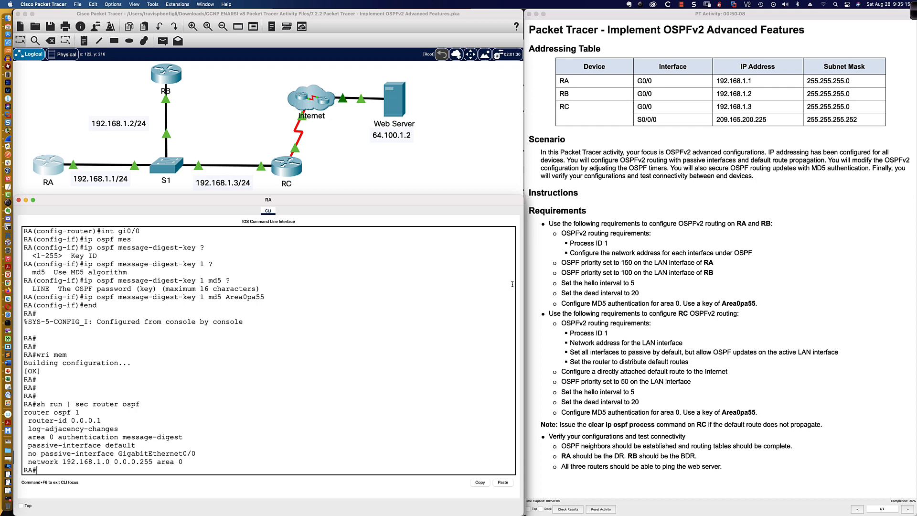
On RB, enter OSPF process 1 and set router ID 0.0.0.2
left_click(169, 86)
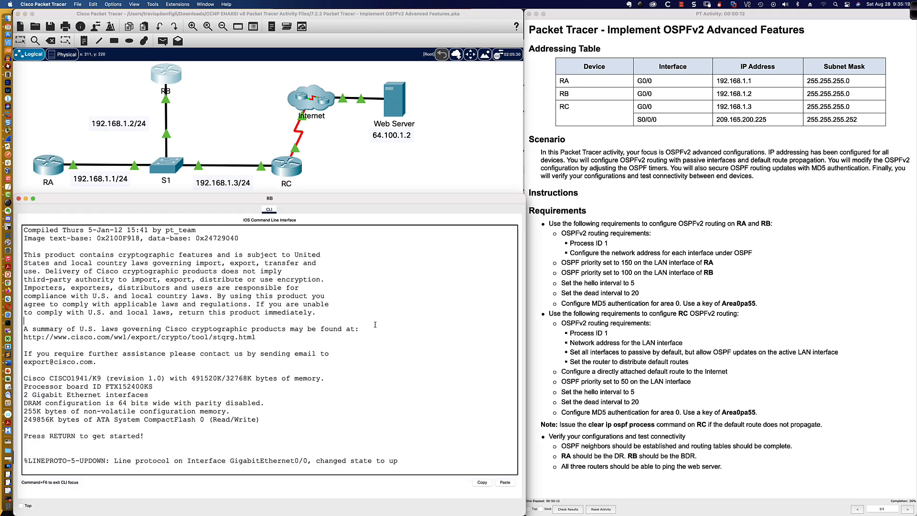
key("Return")
key("Return")
key("Return")
key("Return")
type("en")
key("Return")
type("c")
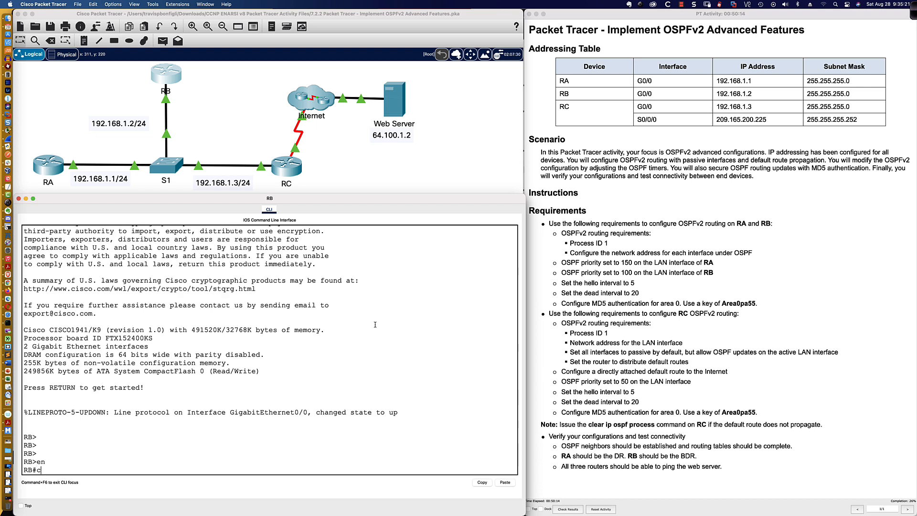
type("onf t")
key("Return")
type("rou")
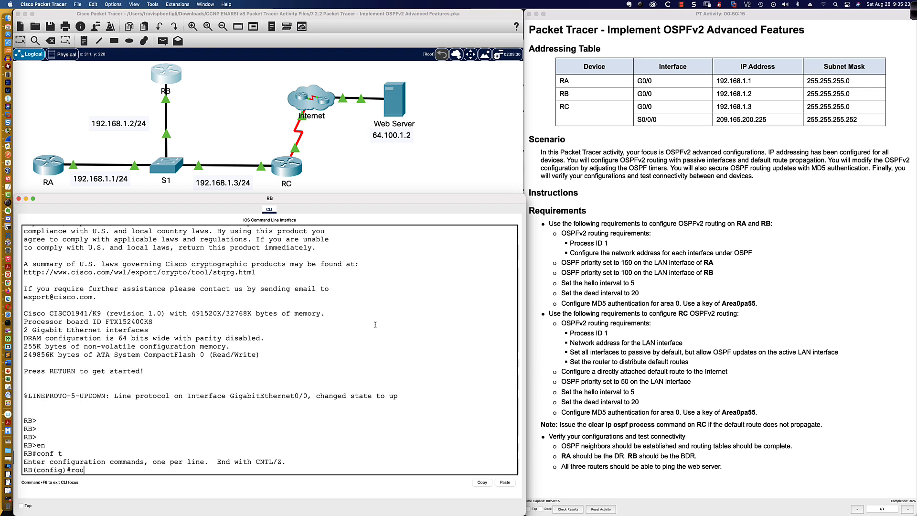
type("ter ospf 1")
key("Return")
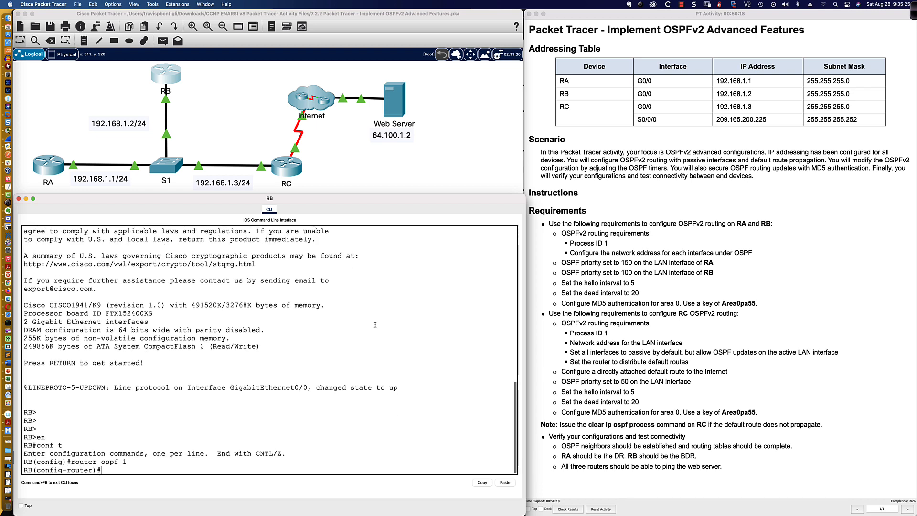
type("route")
key("Tab")
type("0.0")
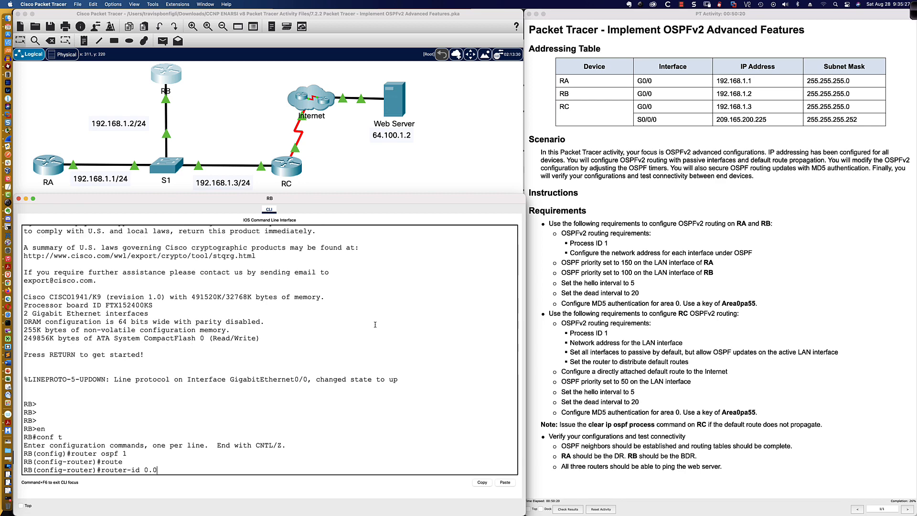
type(".0.2")
key("Return")
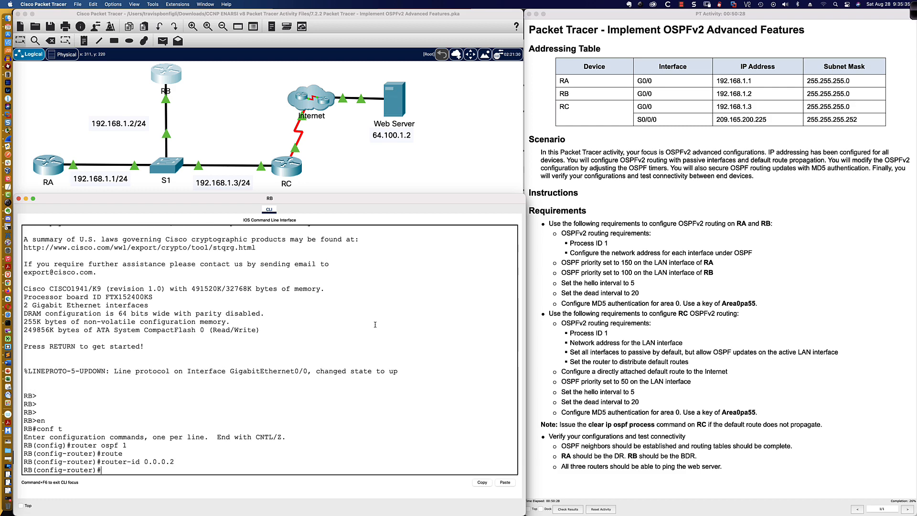
Make all RB interfaces passive by default except gi0/0
type("pas")
key("Tab")
type("de")
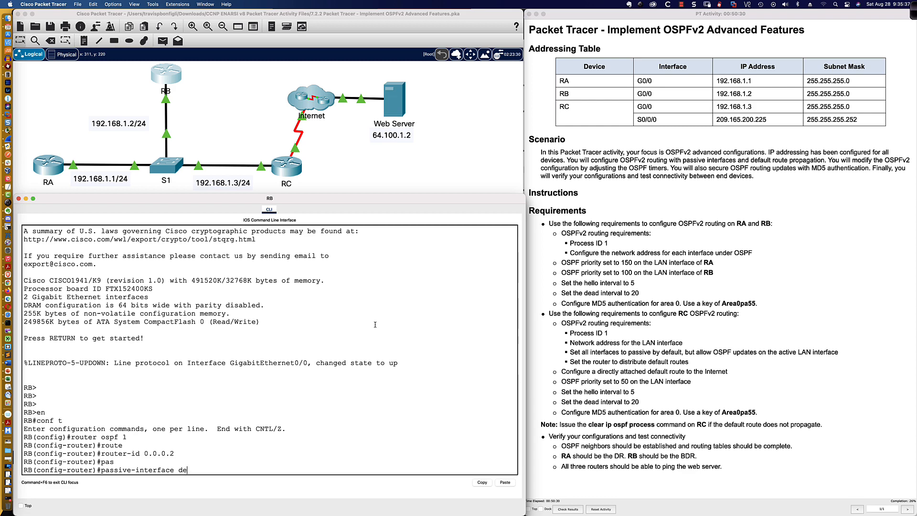
type("f")
key("Tab")
key("Return")
type("pas")
key("Tab")
key("BackSpace")
key("BackSpace")
key("BackSpace")
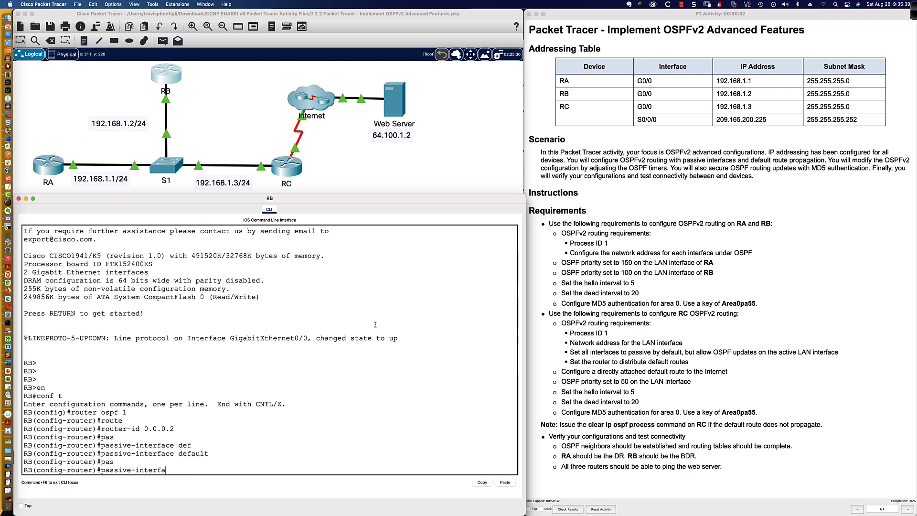
key("BackSpace")
key("BackSpace")
key("BackSpace")
key("BackSpace")
key("BackSpace")
key("BackSpace")
key("BackSpace")
key("BackSpace")
key("BackSpace")
key("BackSpace")
key("BackSpace")
key("BackSpace")
key("BackSpace")
key("BackSpace")
key("BackSpace")
type("no pas")
key("Tab")
type("gi0/0")
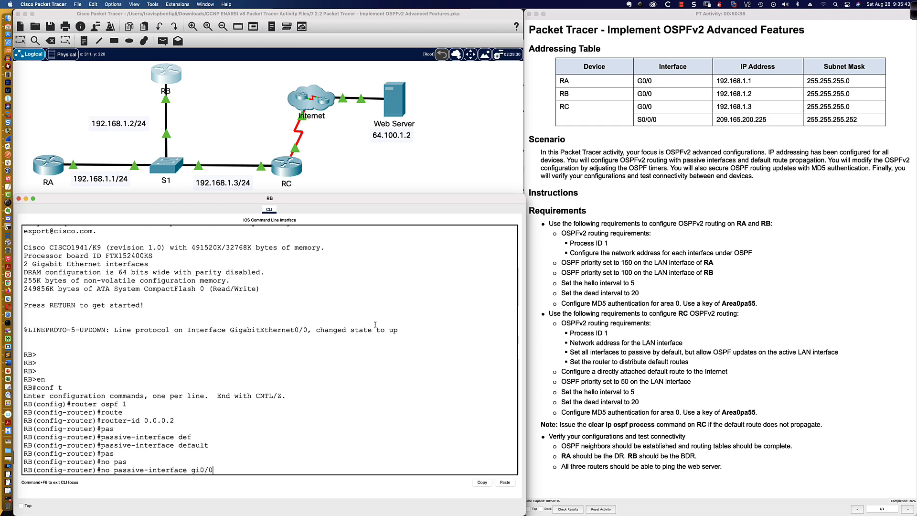
key("Return")
Advertise network 192.168.1.0 0.0.0.255 in area 0 on RB
type("net")
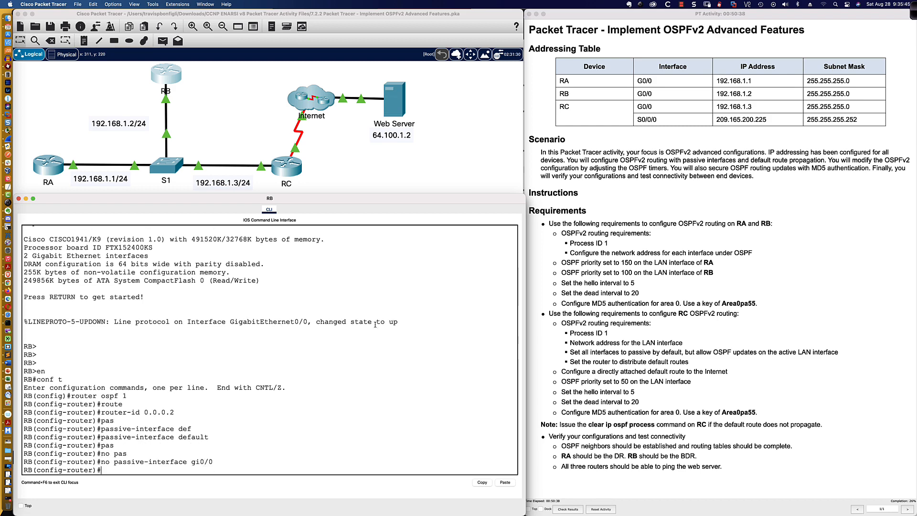
key("Tab")
type("192.16")
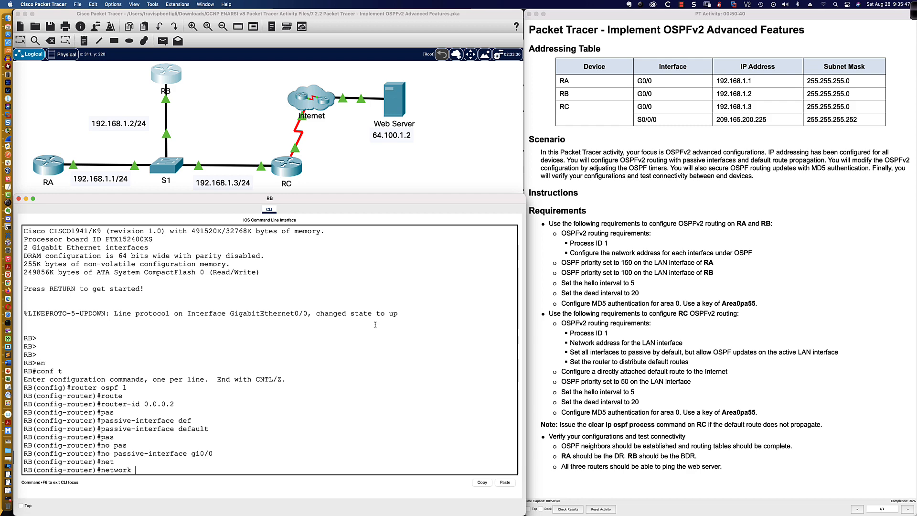
type("8.1.0 0.0.0.255 area 0")
key("Return")
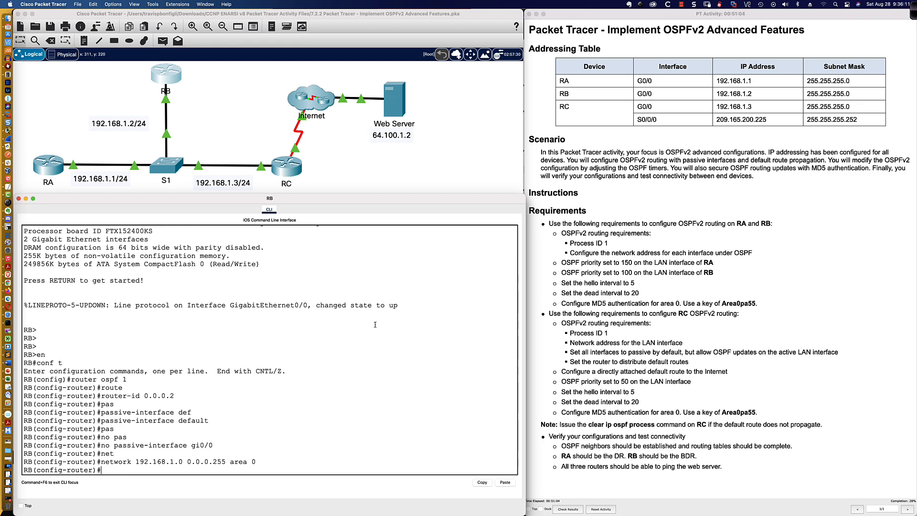
On RA, run debug ip ospf adj and debug ip ospf events
left_click(42, 168)
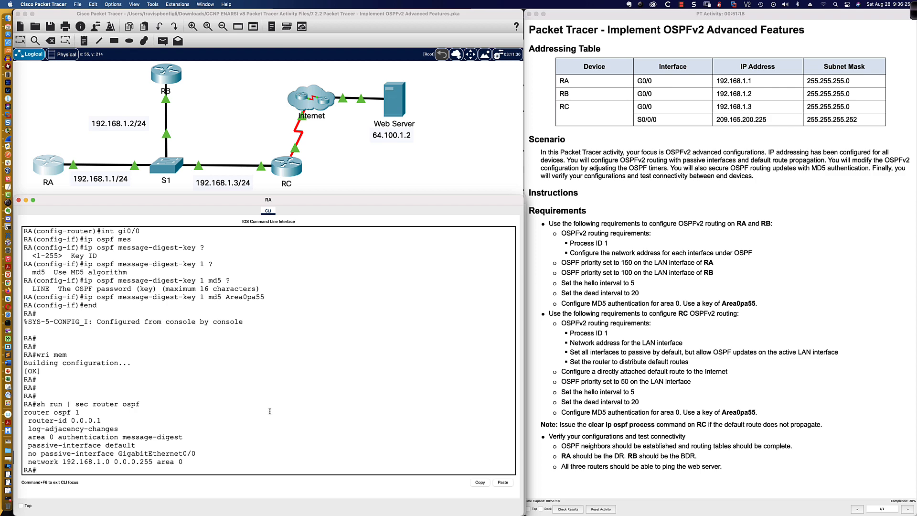
type("debug ip ospf ?")
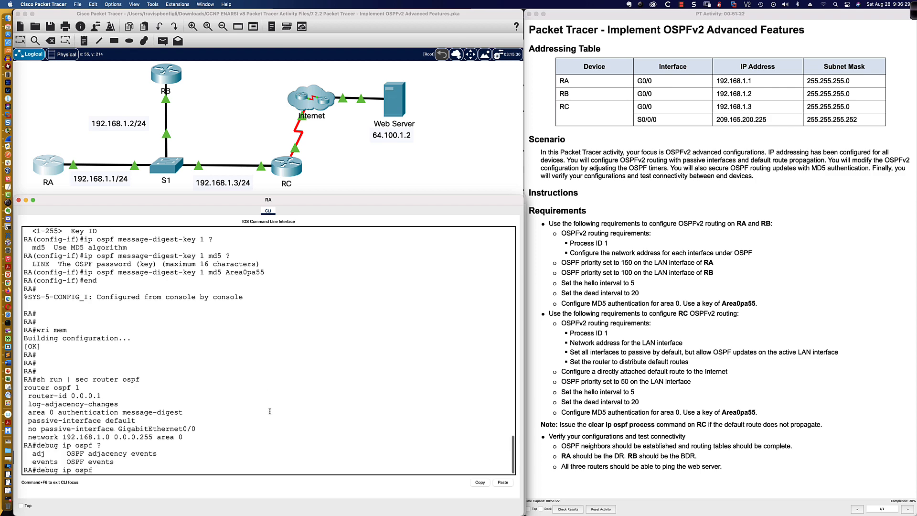
type("adj ?")
key("Return")
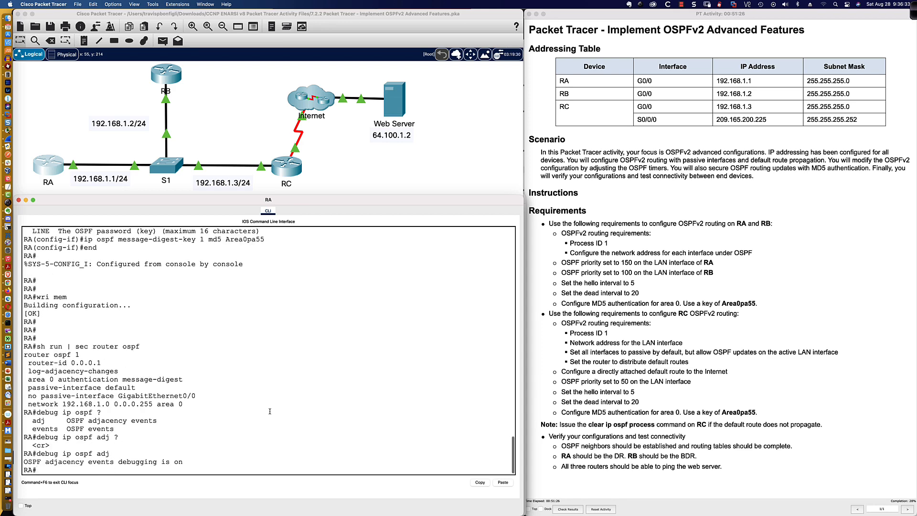
key("Up")
key("BackSpace")
key("BackSpace")
key("BackSpace")
type("events ?")
key("Return")
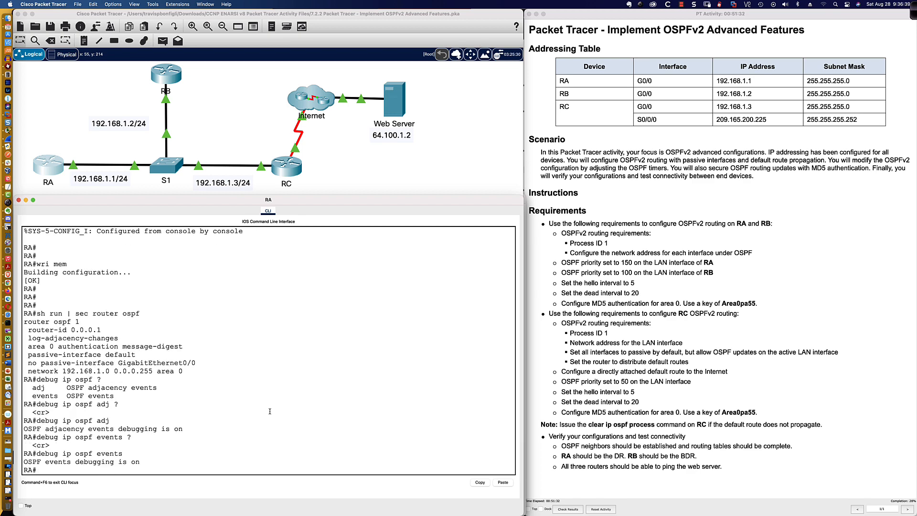
Review RA's debug log, highlighting the 00:50:20 authentication mismatch from 192.168.1.2
scroll(272, 371, "up", 5)
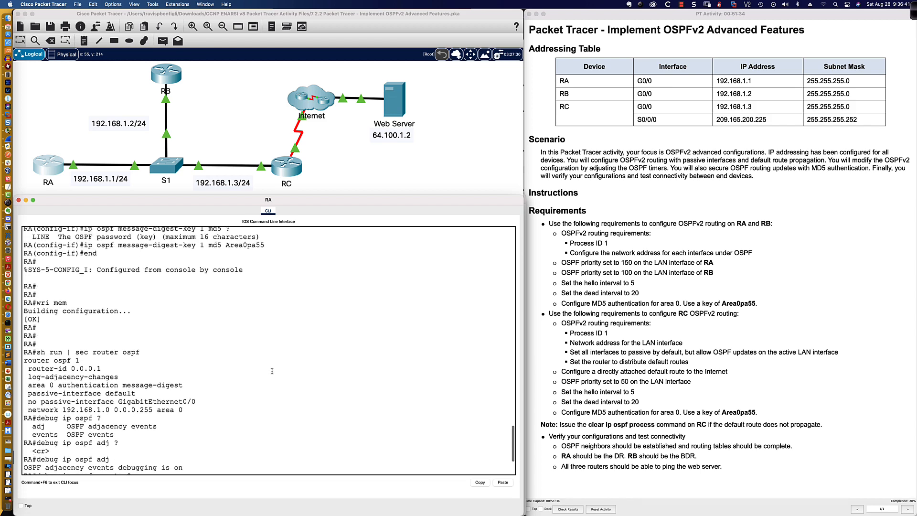
scroll(272, 371, "down", 5)
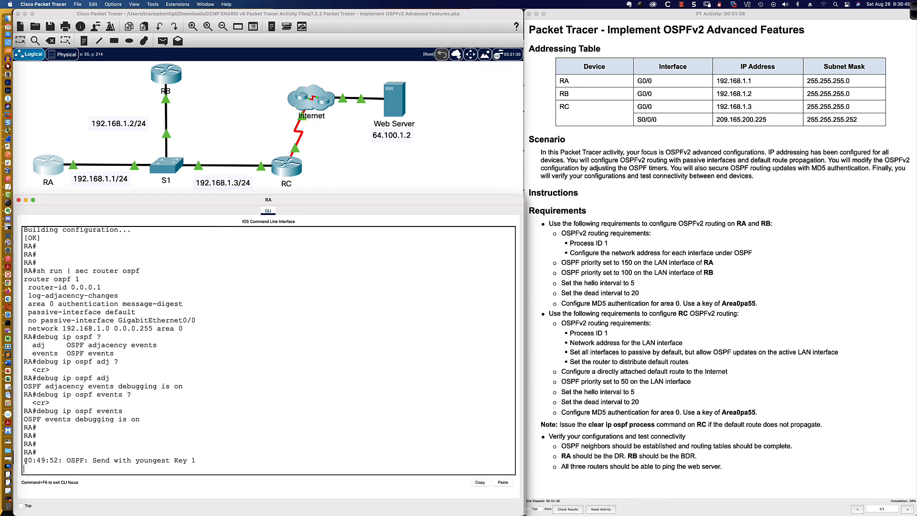
left_click(88, 462)
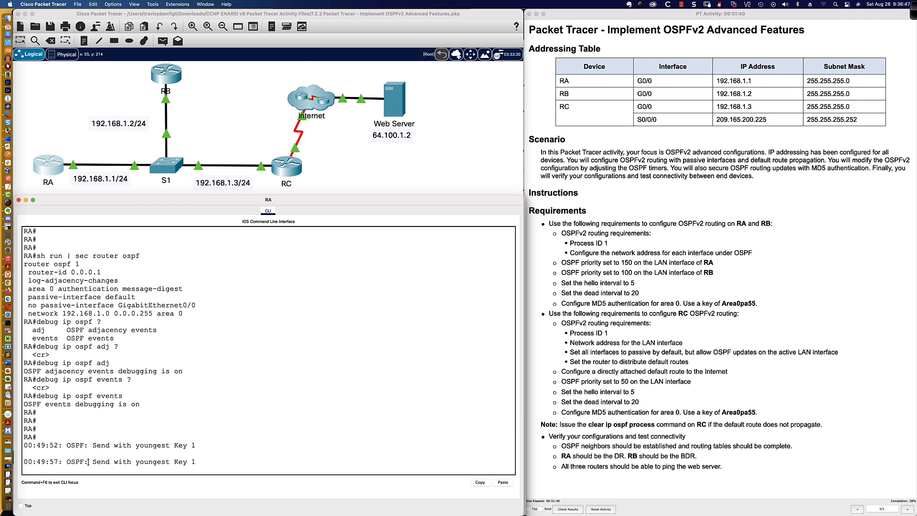
left_click_drag(66, 462, 186, 462)
left_click(185, 462)
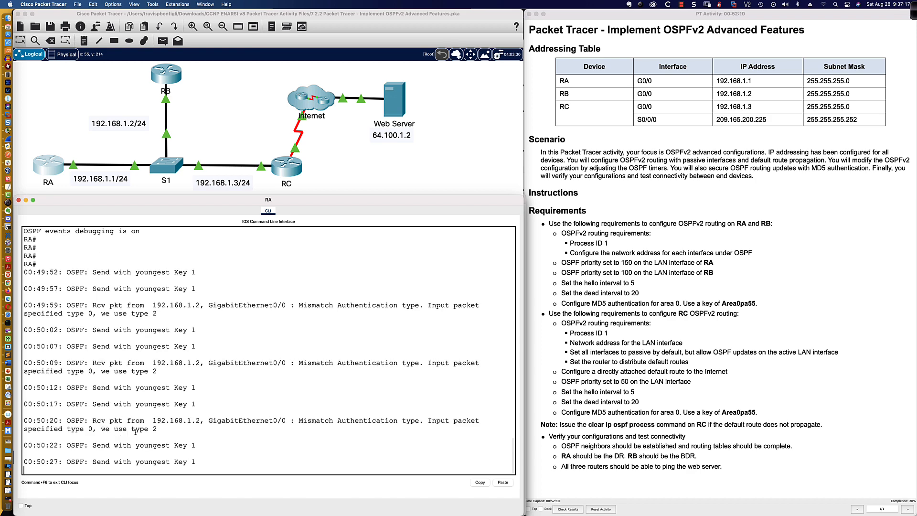
left_click_drag(85, 422, 183, 420)
left_click(183, 420)
left_click_drag(93, 396, 157, 404)
Turn off all debugging on RA with u all
key("Return")
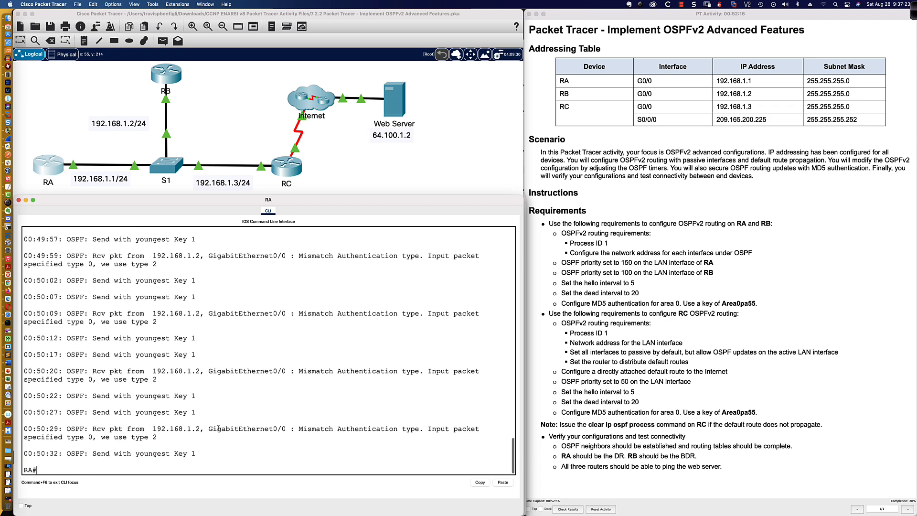
type("u all")
key("Return")
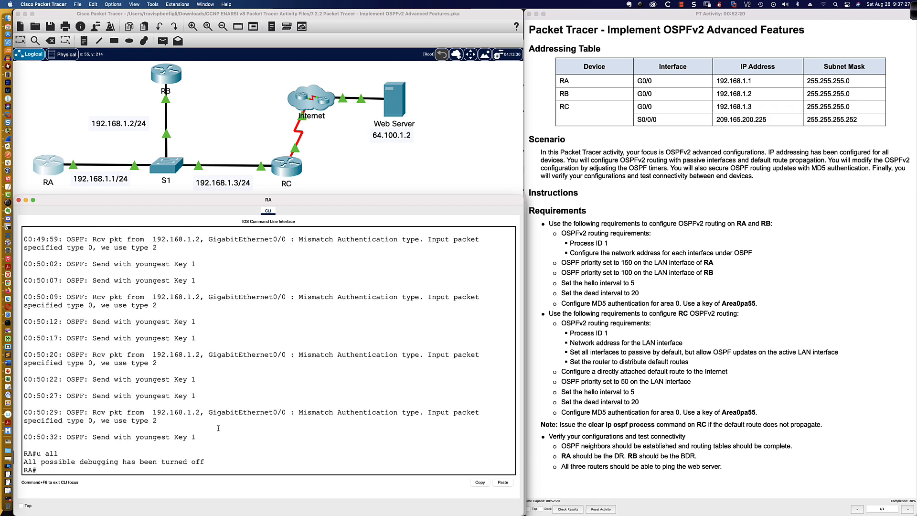
Highlight the mismatch message parts showing received type 0 versus RA's type 2 authentication
left_click_drag(89, 356, 177, 360)
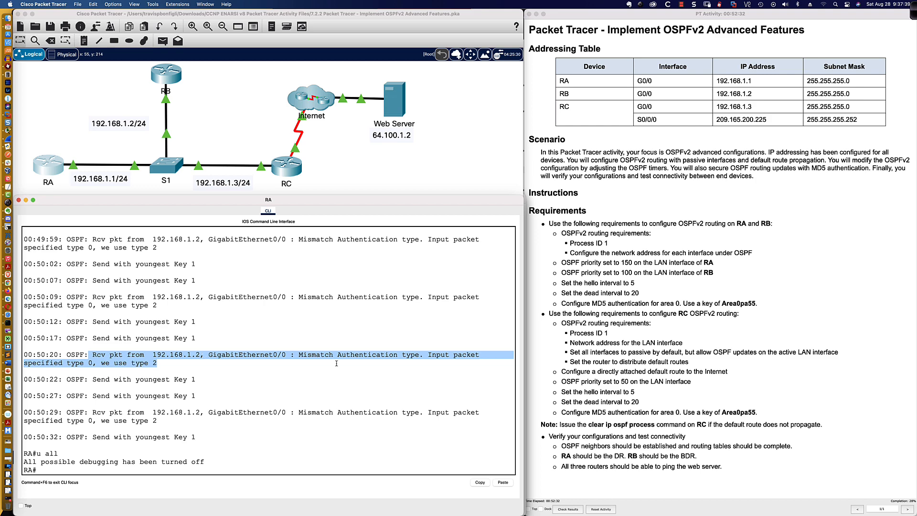
left_click_drag(298, 354, 362, 362)
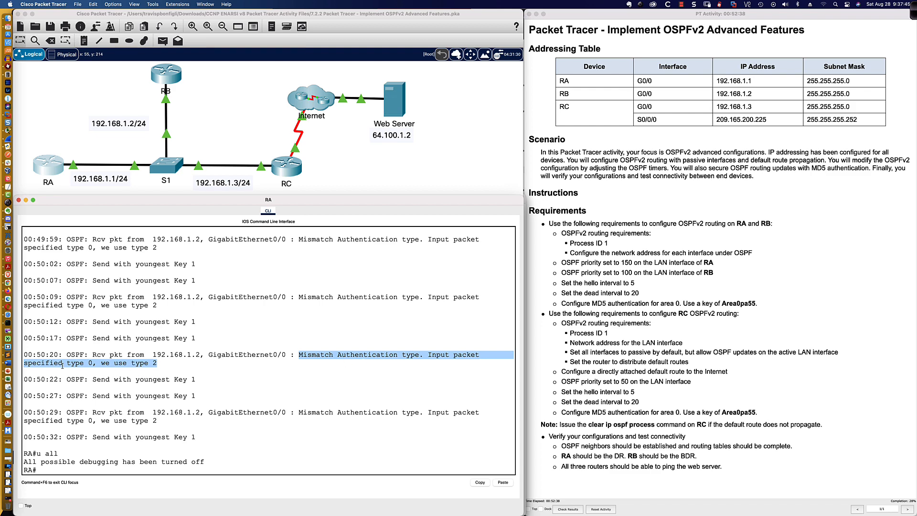
left_click(89, 362)
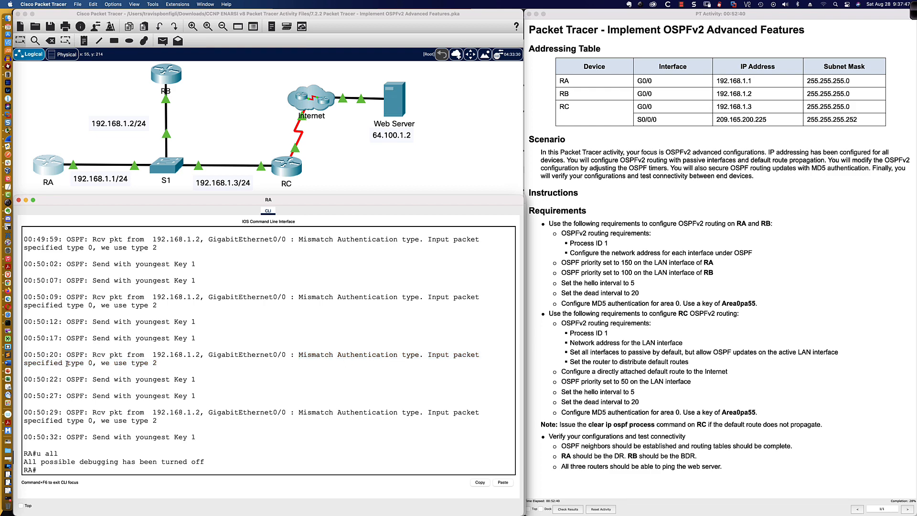
left_click_drag(67, 364, 94, 363)
scroll(94, 362, "down", 1)
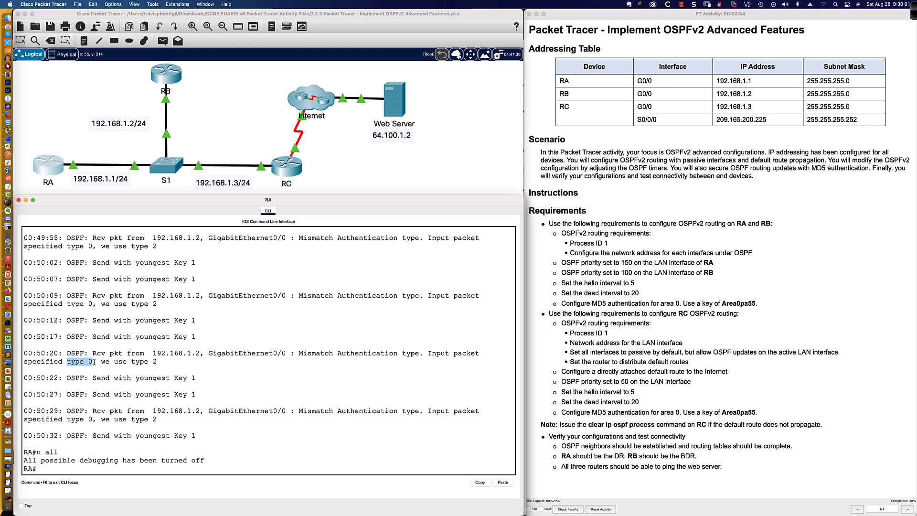
left_click_drag(102, 361, 160, 361)
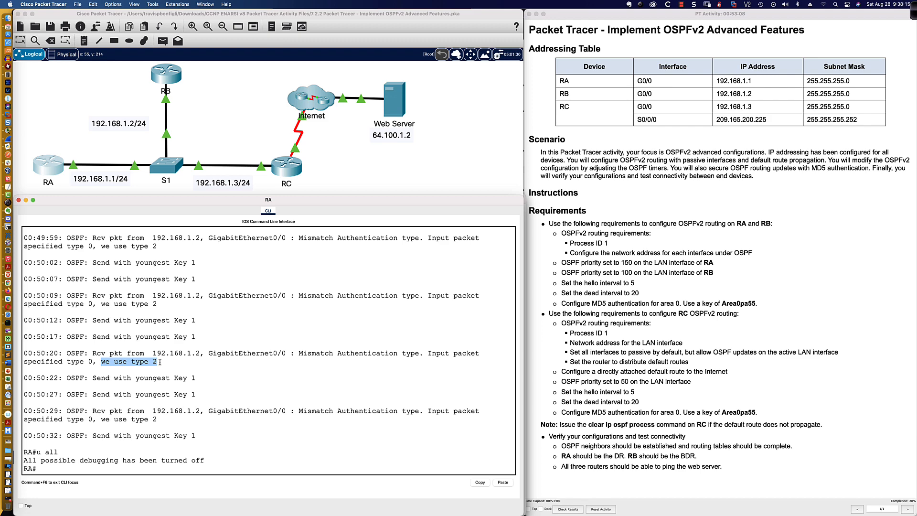
left_click(161, 362)
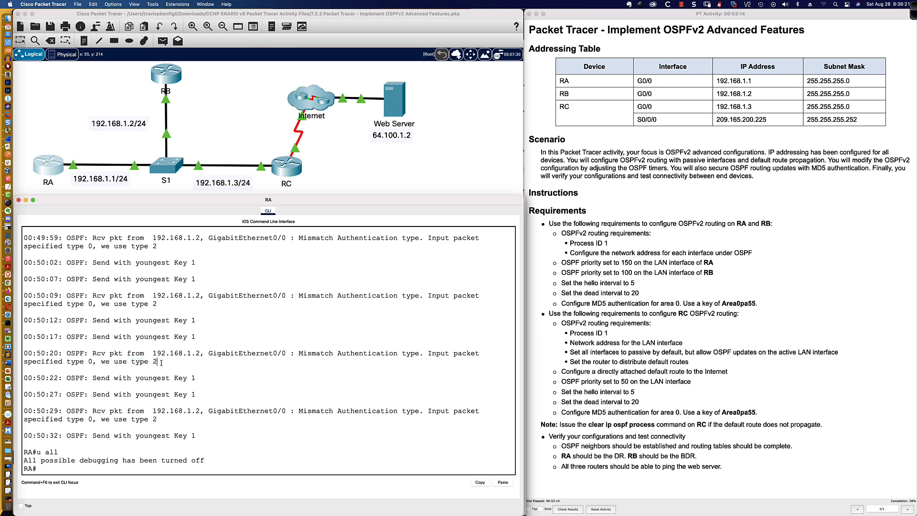
left_click(166, 75)
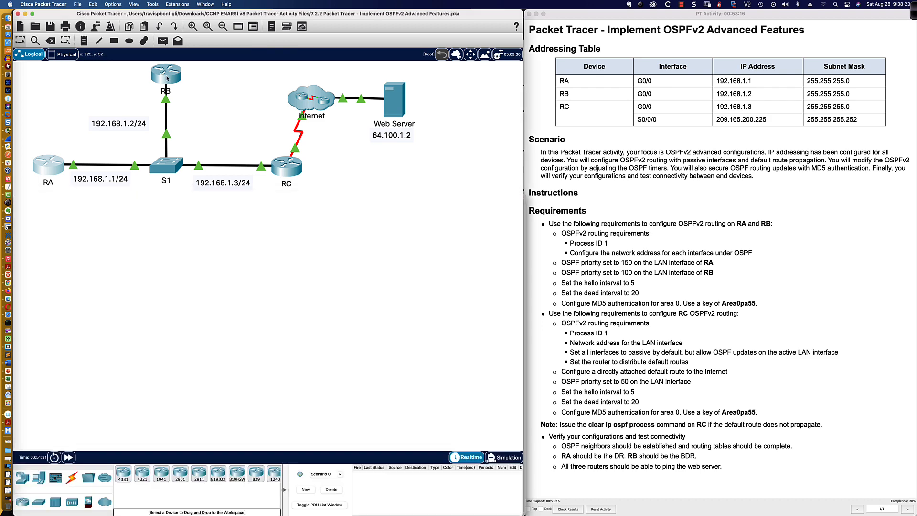
Enter area 0 authentication message-digest under RB's OSPF process 1
key("Return")
key("Return")
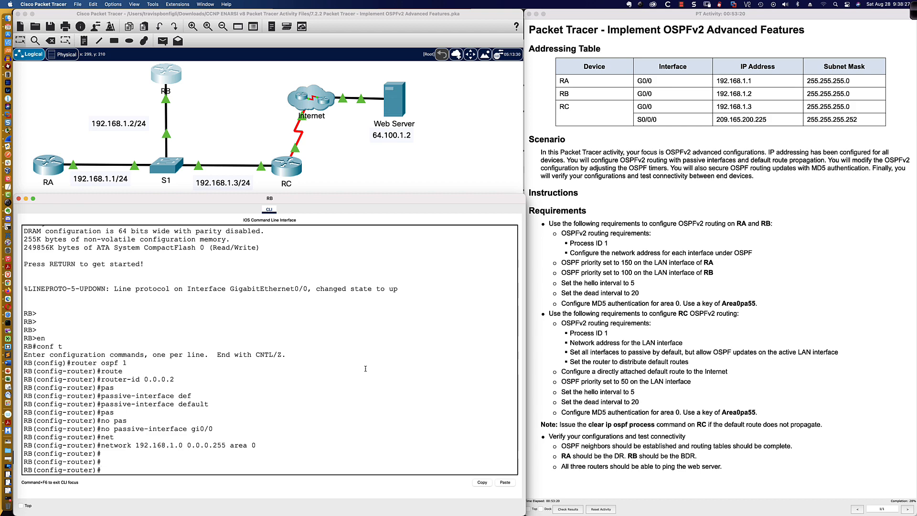
type("area 0 aut")
key("Tab")
type("mes")
key("Tab")
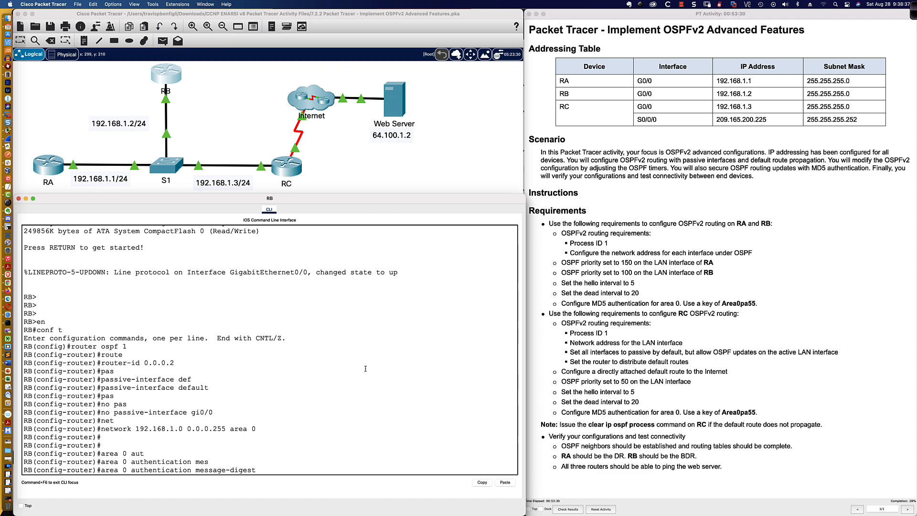
key("Return")
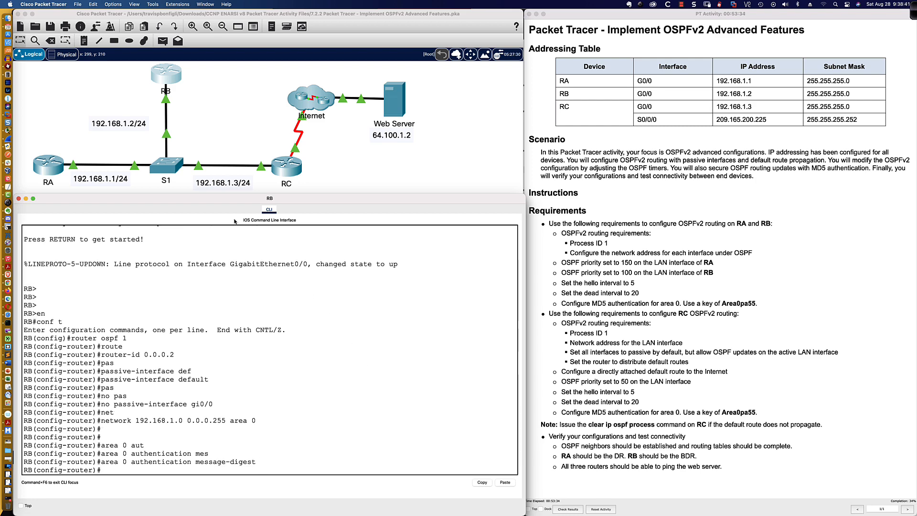
left_click(55, 161)
type("u all")
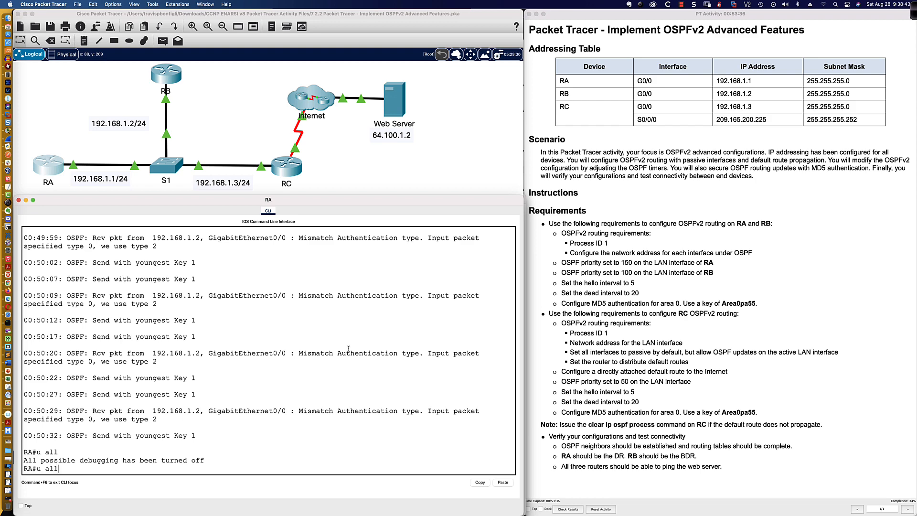
key("Up")
key("Up")
key("Return")
key("Return")
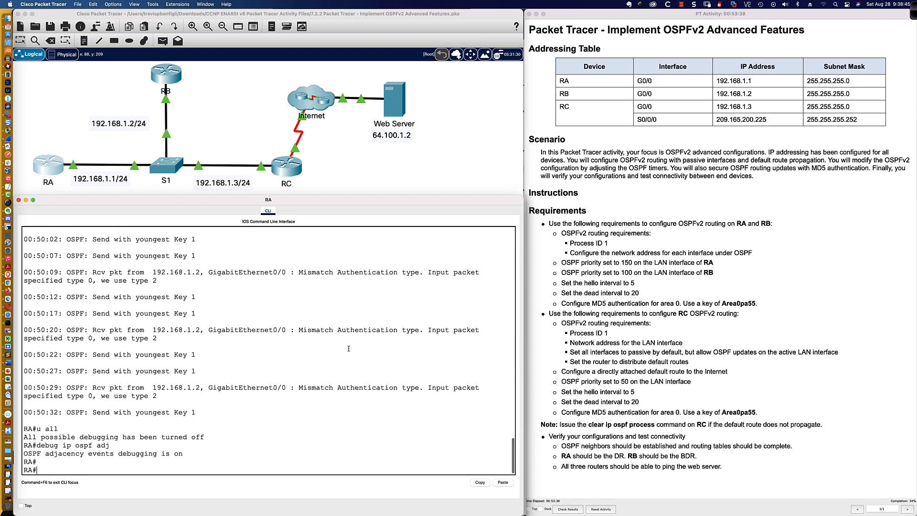
key("Return")
key("Return")
key("Return")
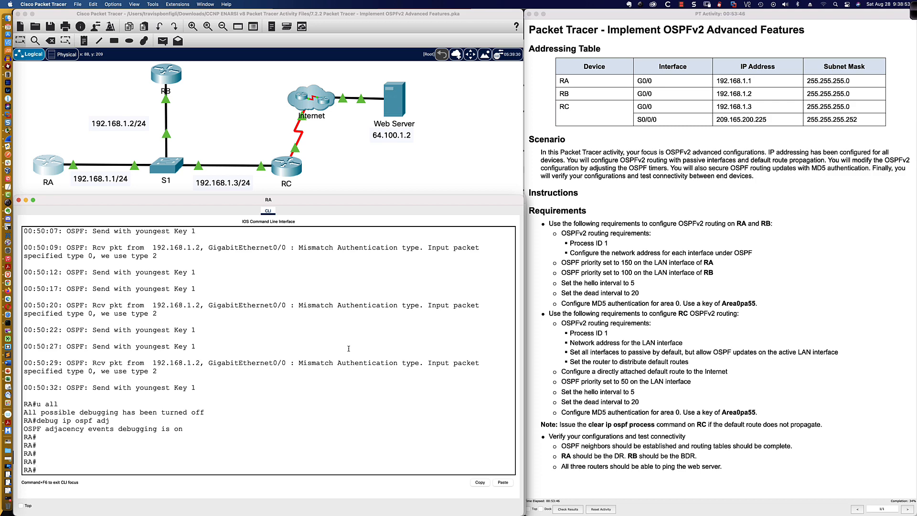
type("debug ip ospf events")
key("Return")
key("Return")
key("Return")
key("Return")
key("Return")
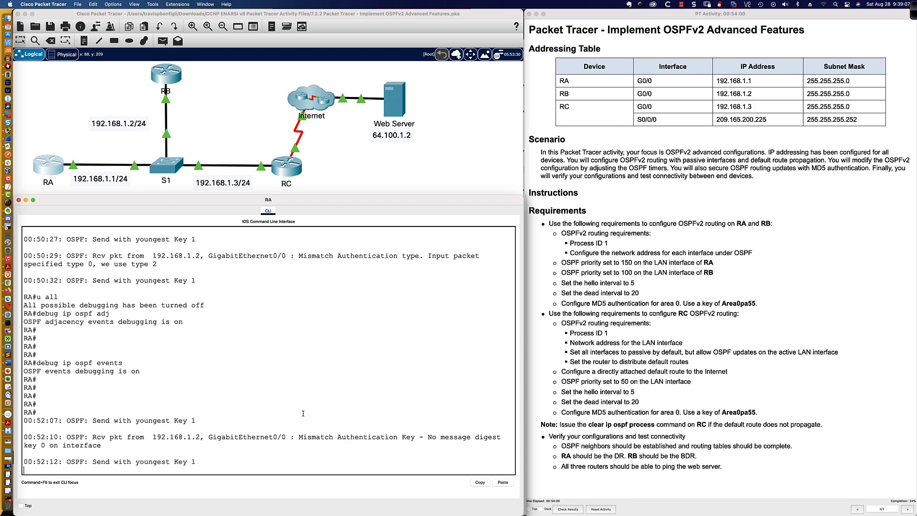
type("u all")
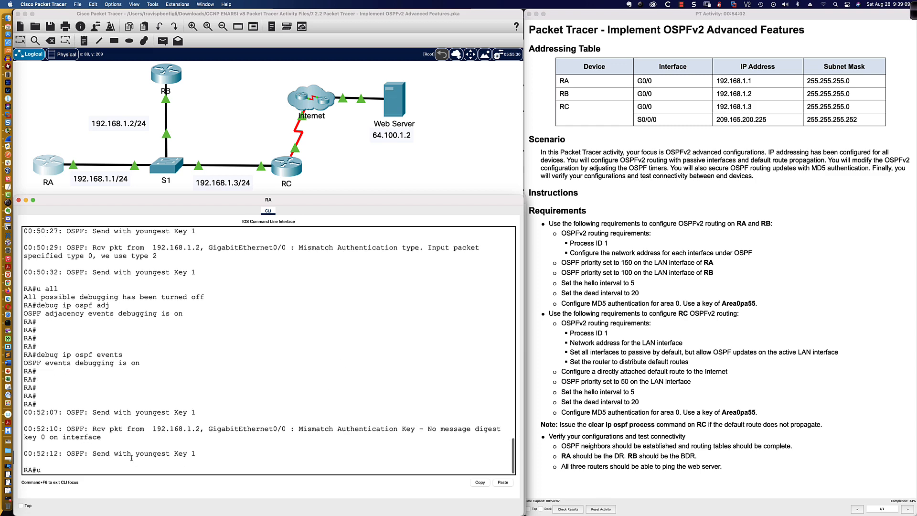
key("Return")
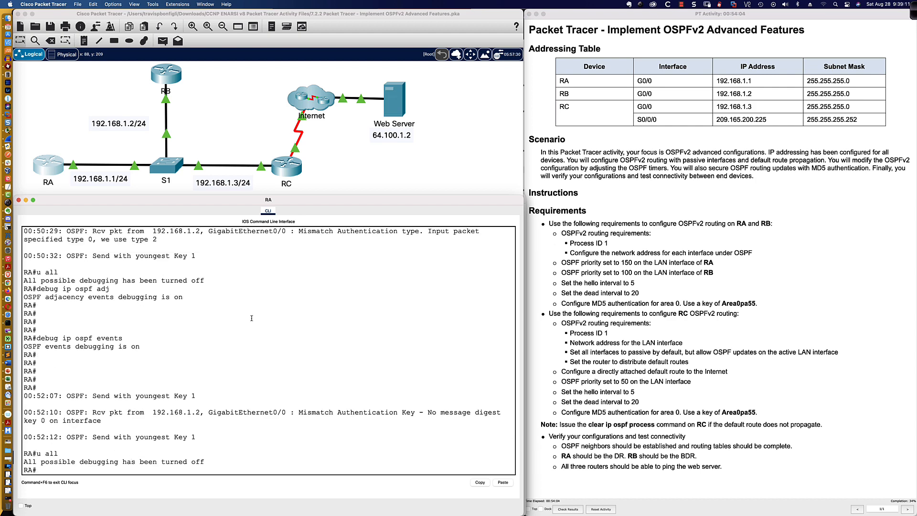
left_click_drag(276, 202, 280, 190)
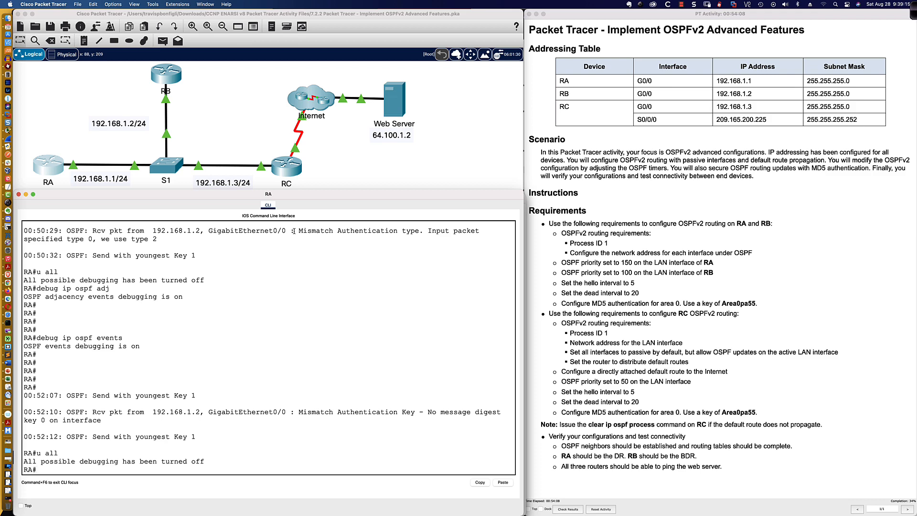
left_click_drag(293, 231, 339, 244)
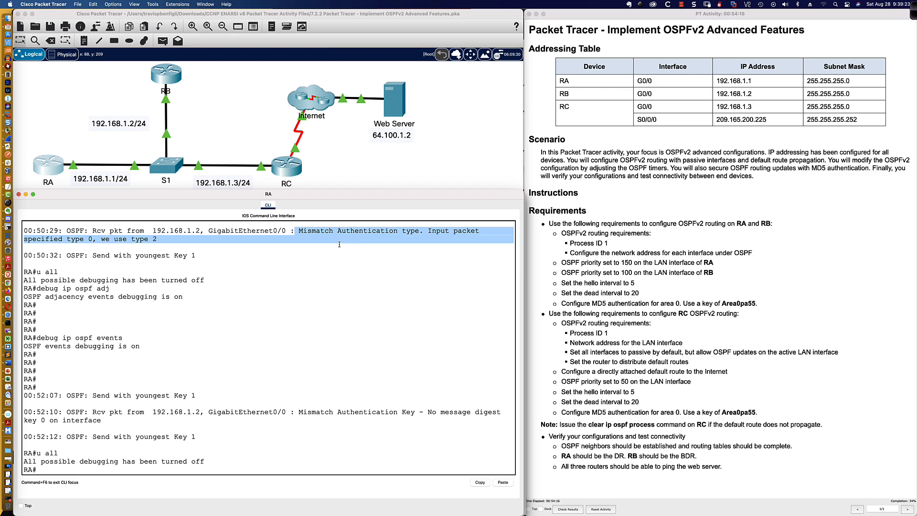
left_click_drag(299, 411, 414, 413)
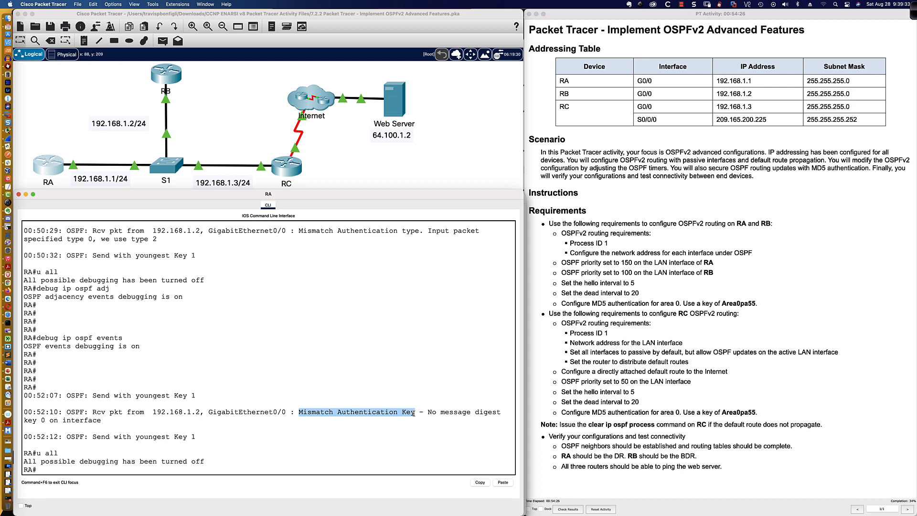
left_click_drag(427, 412, 451, 417)
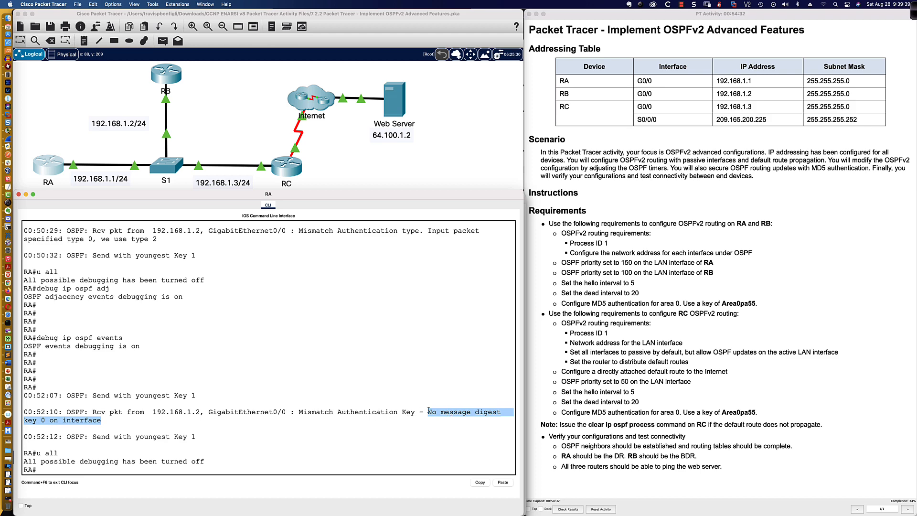
left_click_drag(298, 412, 415, 412)
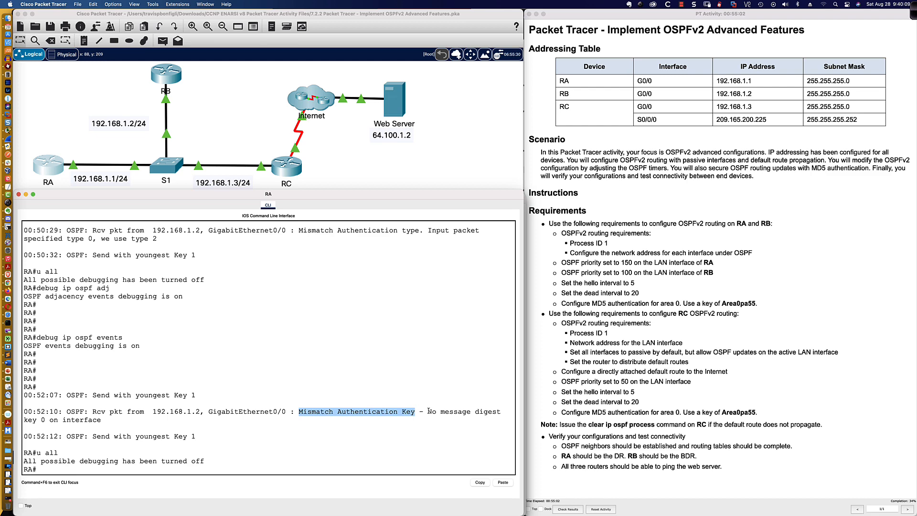
left_click_drag(428, 411, 436, 417)
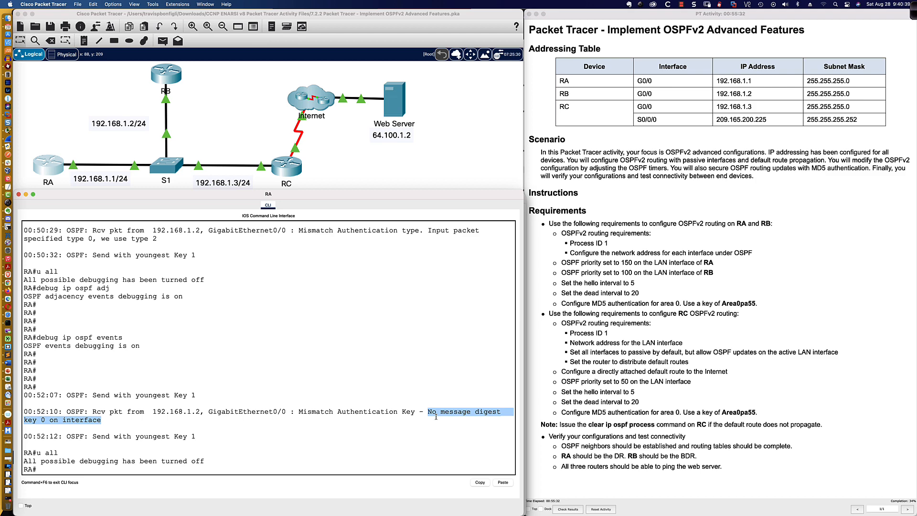
left_click_drag(88, 436, 196, 437)
left_click(213, 430)
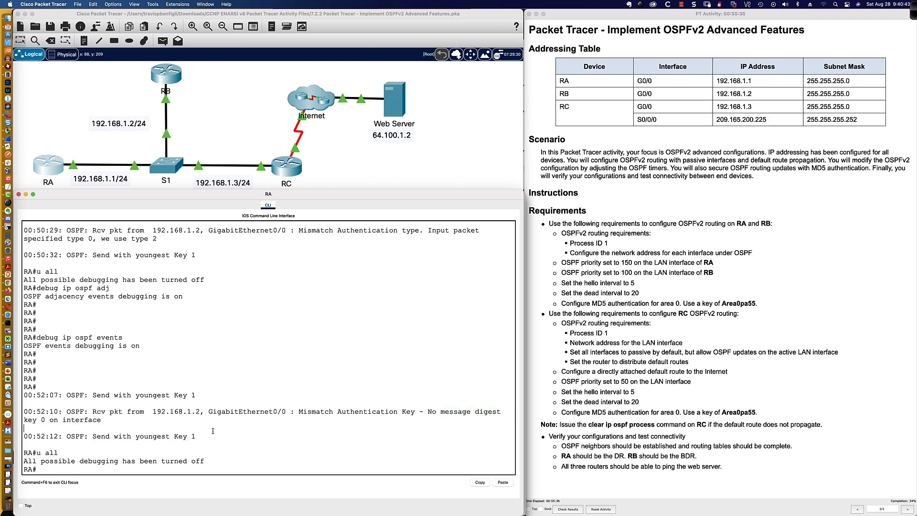
scroll(213, 431, "down", 1)
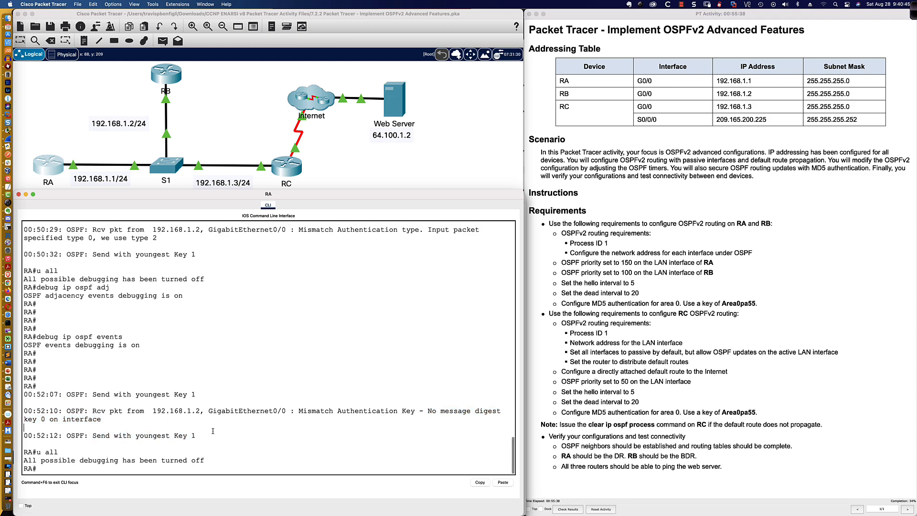
Re-enable debug ip ospf events on RA and inspect key mismatches from 192.168.1.2
key("Up")
key("Up")
key("Return")
key("Return")
key("Return")
key("Return")
key("Return")
key("Return")
key("Return")
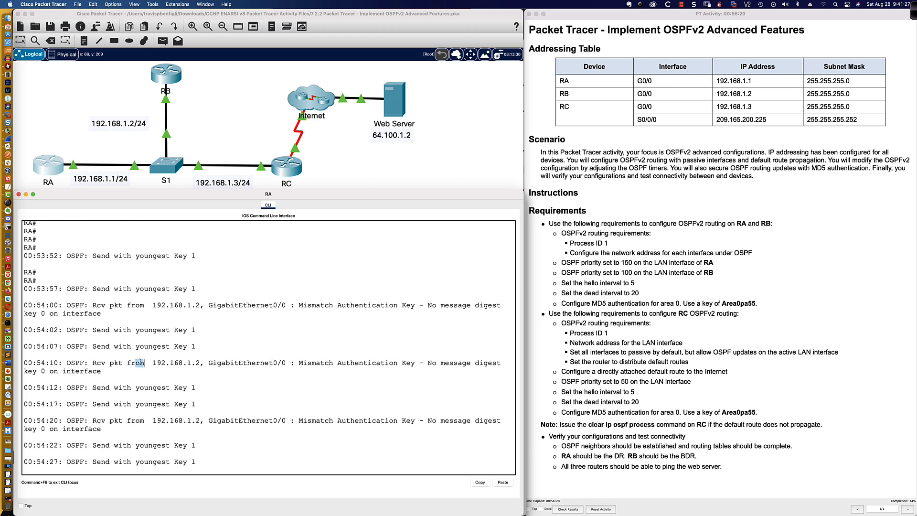
left_click_drag(143, 363, 301, 372)
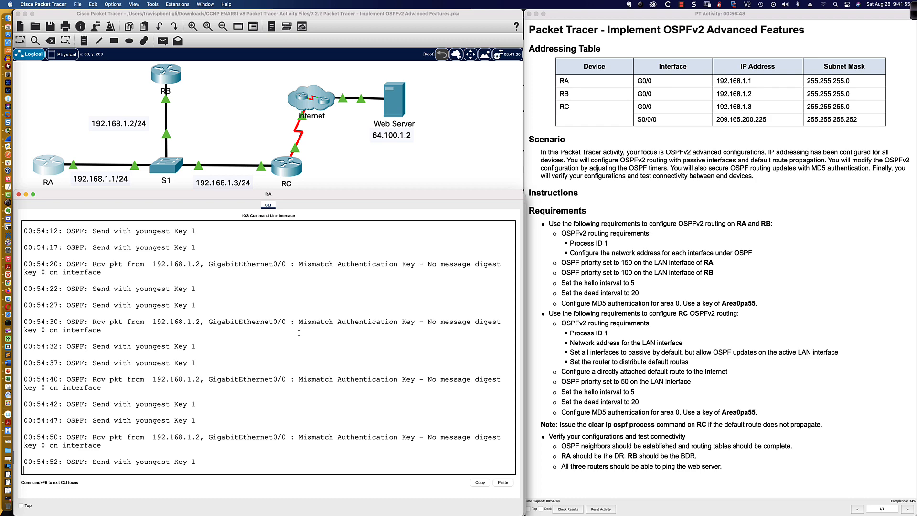
scroll(291, 330, "up", 5)
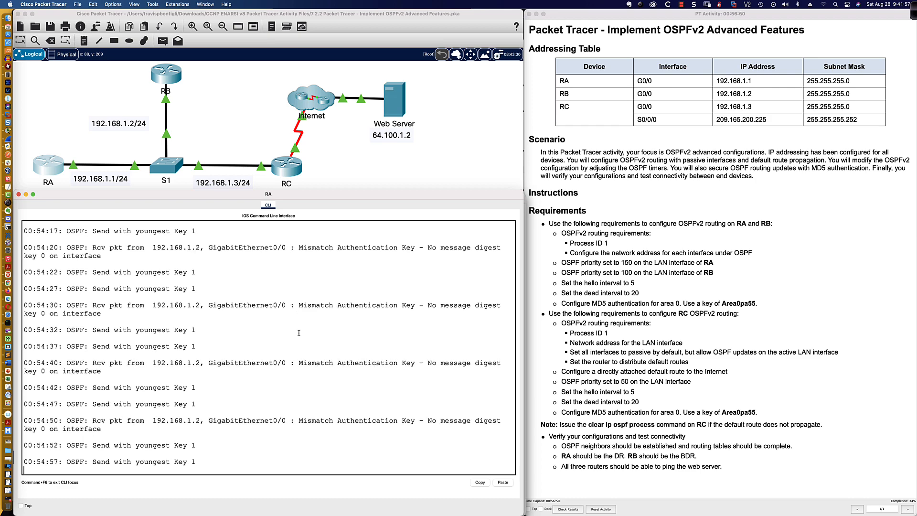
scroll(287, 323, "down", 5)
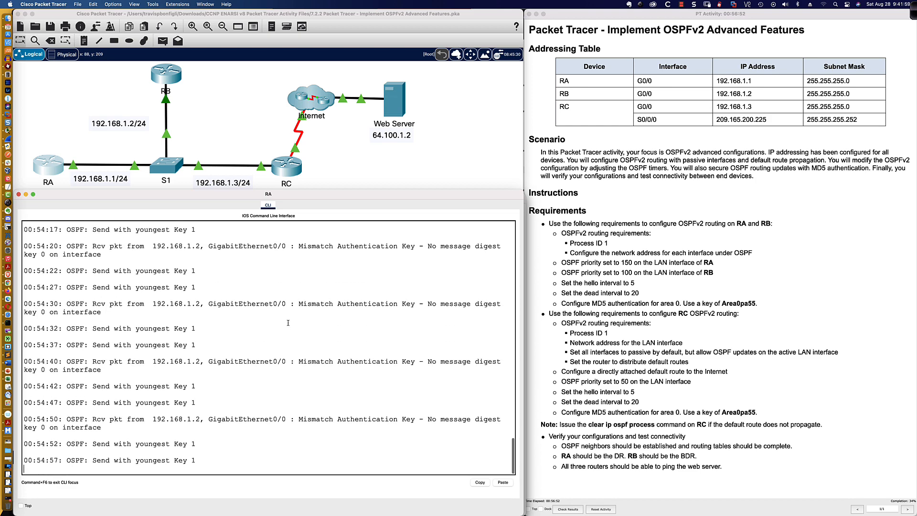
On RB's gi0/0, set ip ospf message-digest-key 1 md5 with the lab's area 0 key
left_click(163, 76)
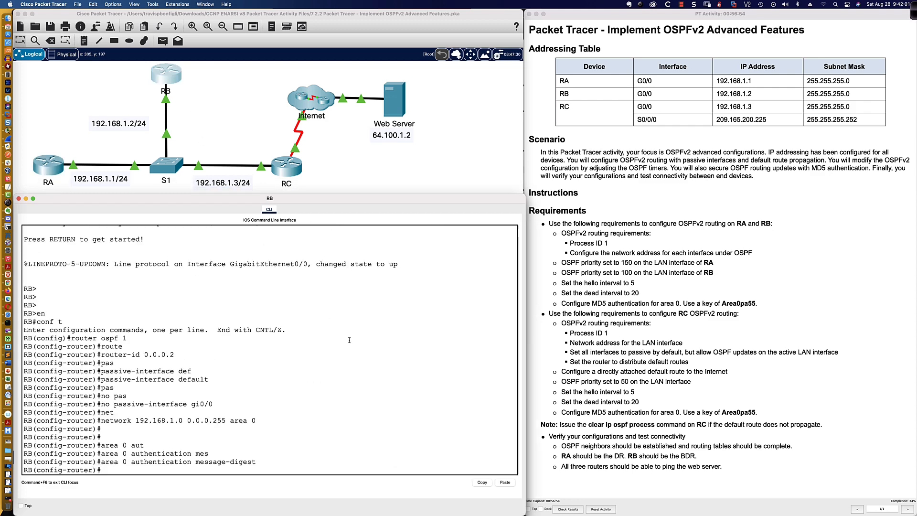
type("int gi0/0")
key("Return")
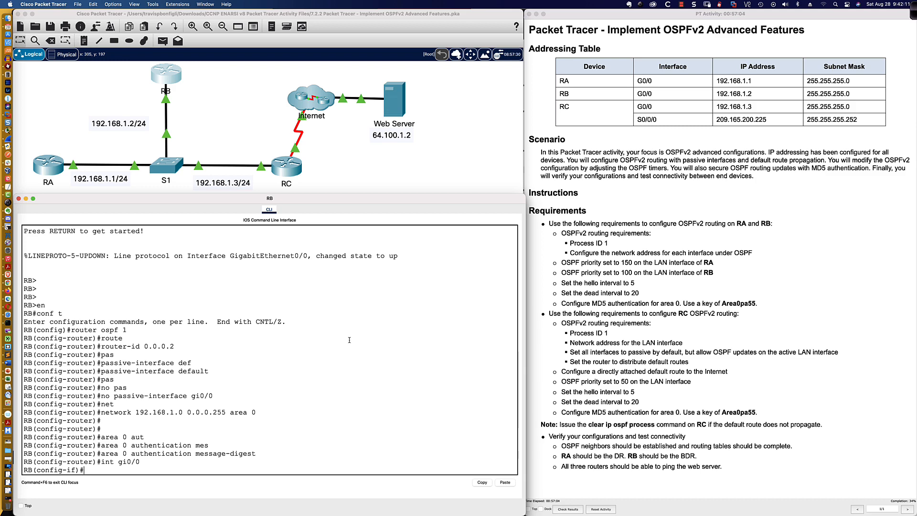
type("ip ospf mess")
key("Tab")
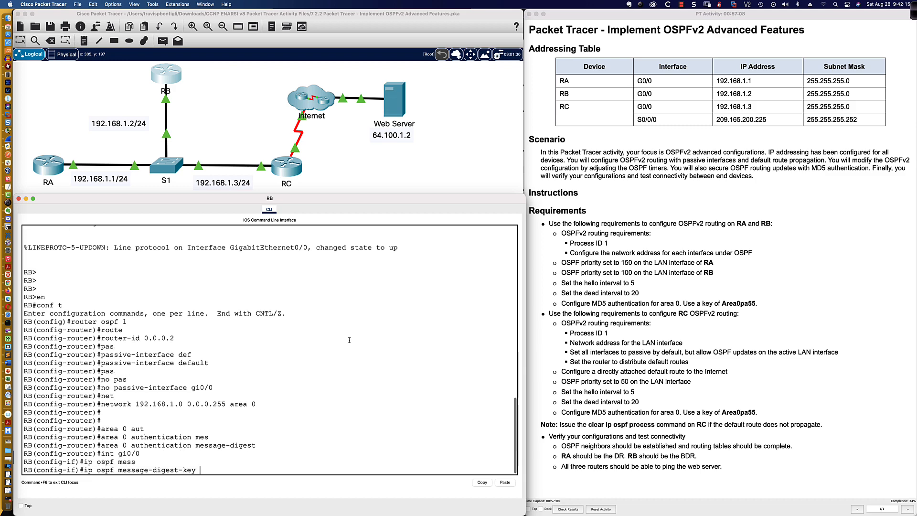
type("1")
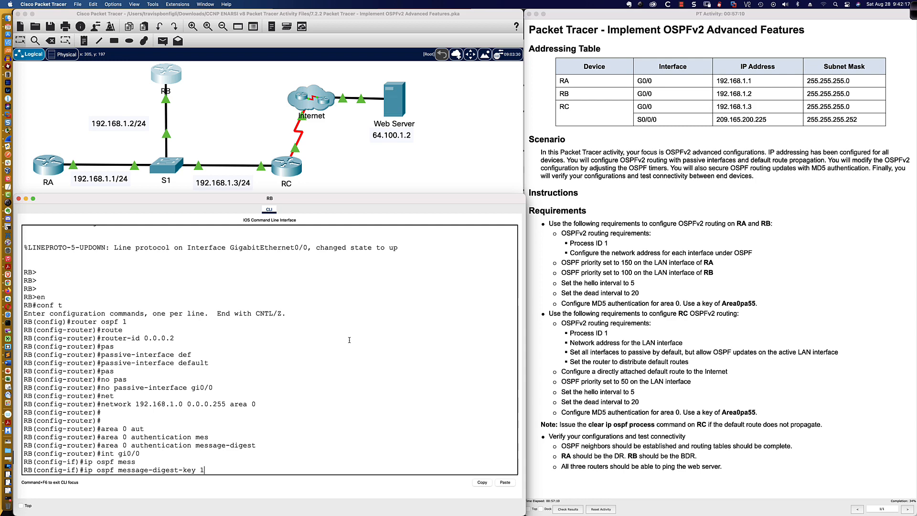
type(" md5 Area0pa55")
key("Return")
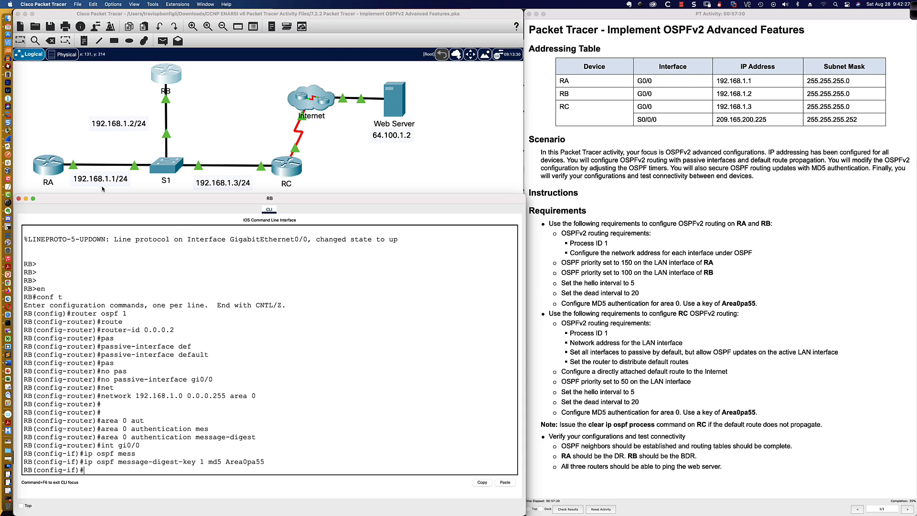
left_click(48, 165)
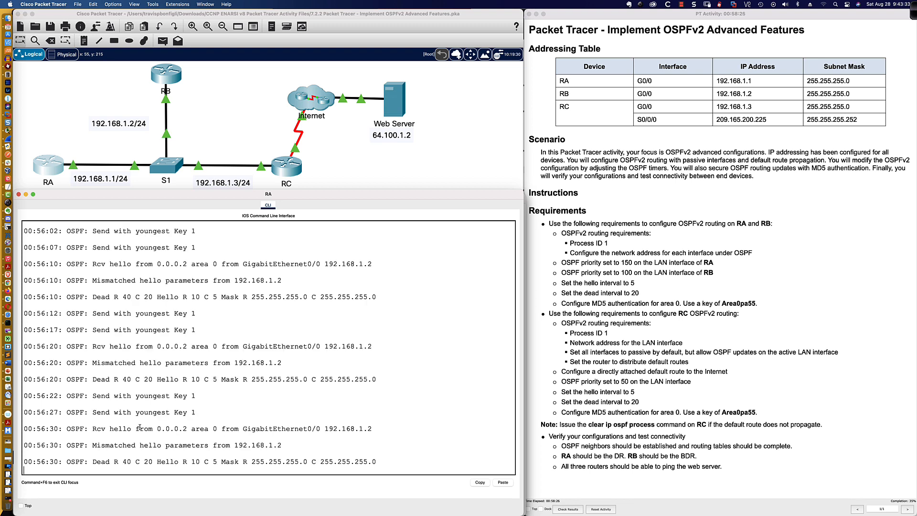
left_click(171, 92)
Set RB's OSPF hello interval to 5 and dead interval to 20
type("ip ospf hell")
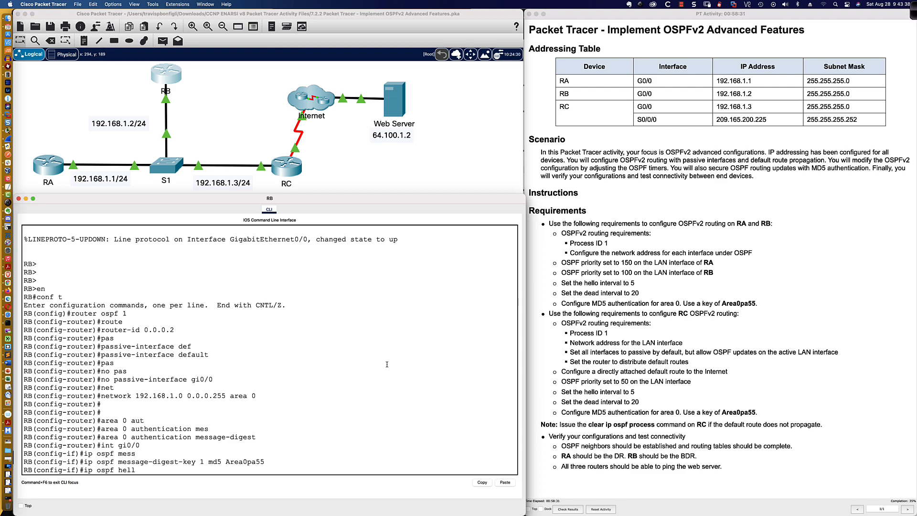
key("Tab")
type("5")
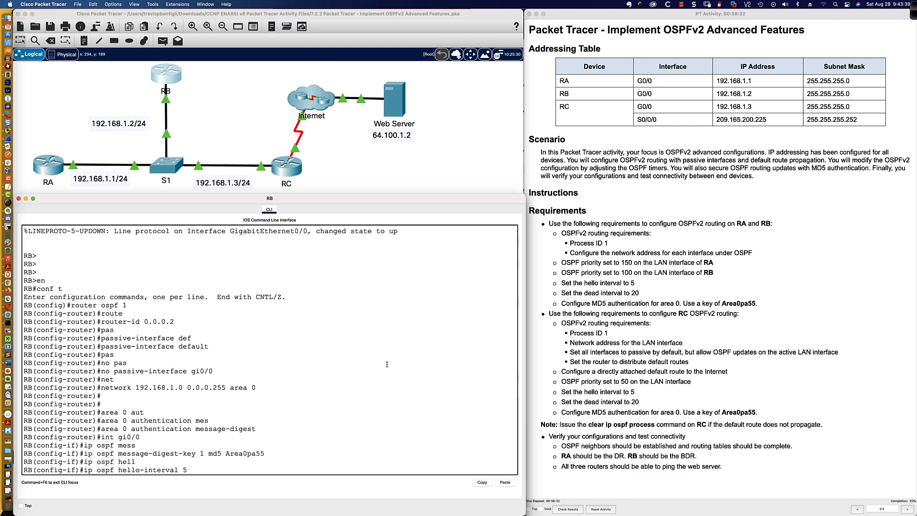
key("Return")
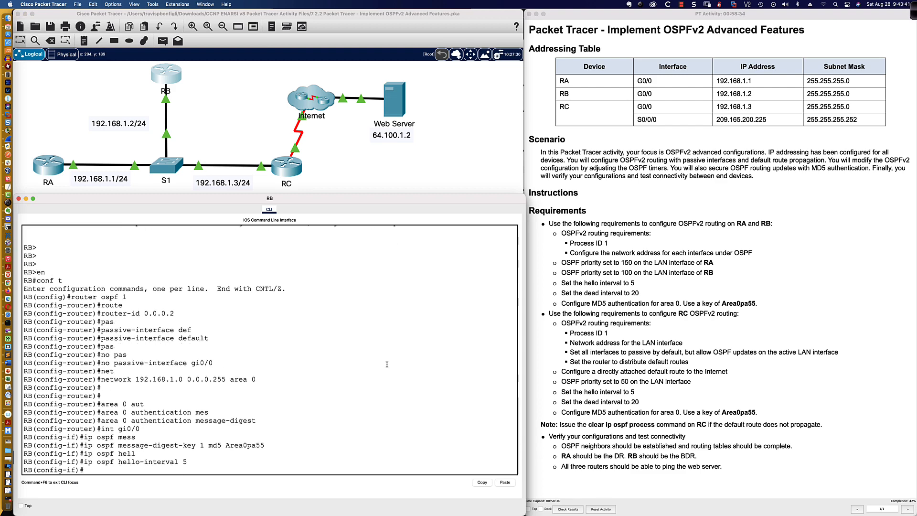
type("ip ospf dead")
key("Tab")
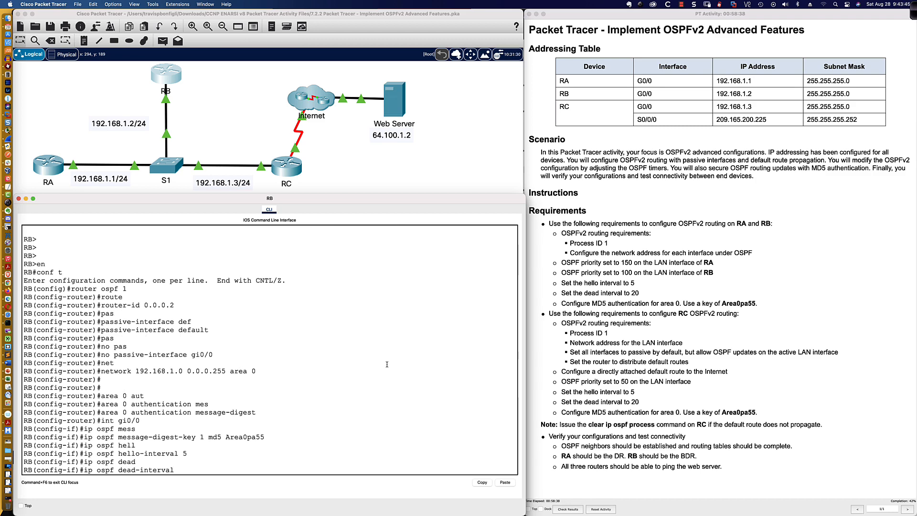
type("20")
key("Return")
Save RB with end and wri mem, then highlight neighbour 0.0.0.1 reaching FULL
key("Return")
key("Return")
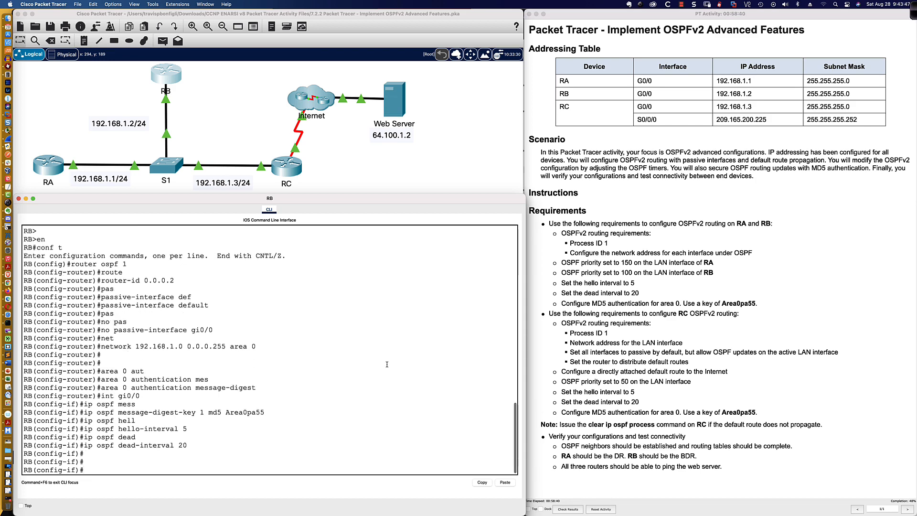
type("end")
key("Return")
key("Return")
key("Return")
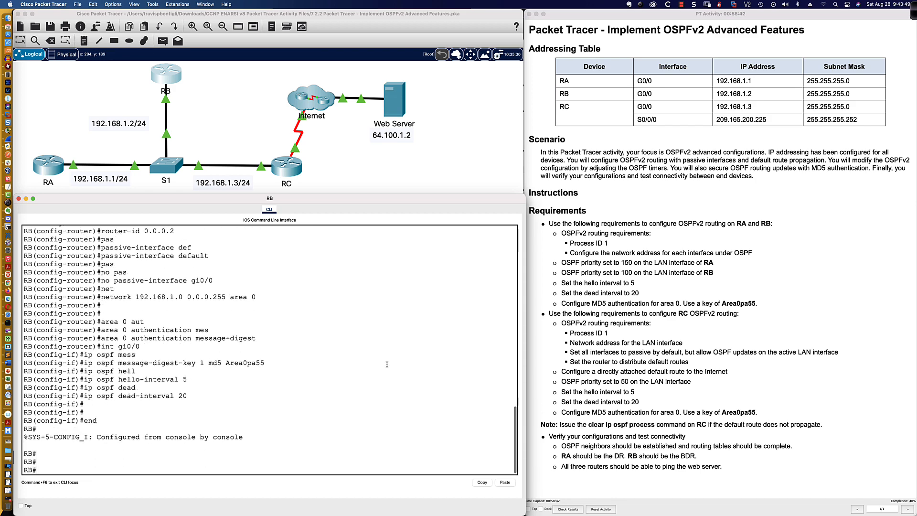
type("wri mem")
key("Return")
key("Return")
key("Return")
key("Return")
key("Return")
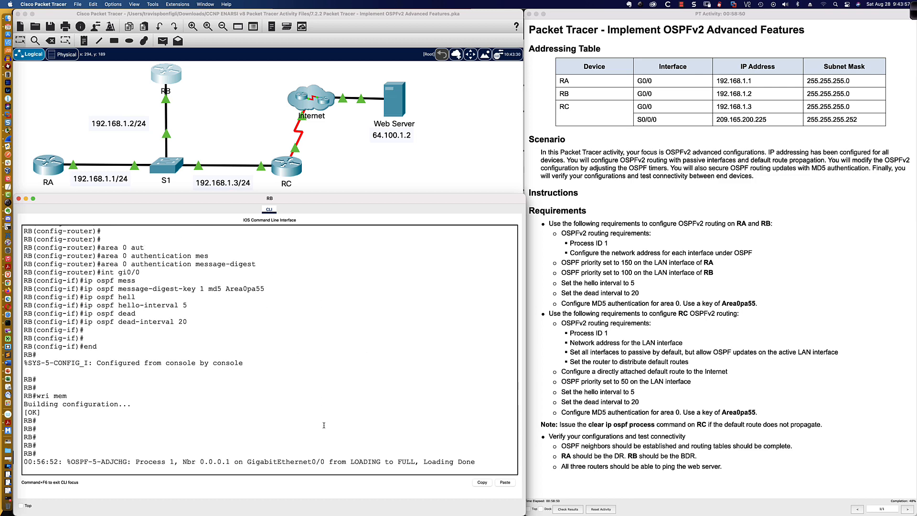
left_click_drag(179, 461, 437, 461)
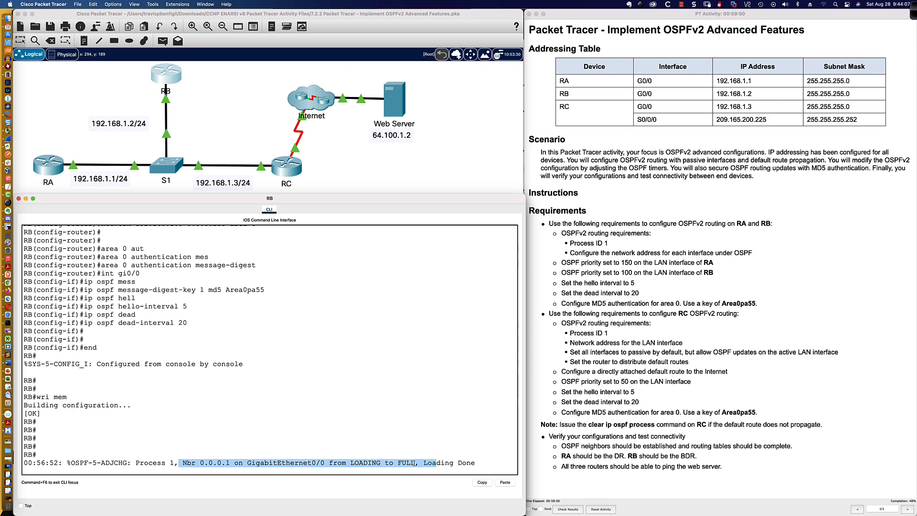
Run show ip ospf neighbor on RB and highlight 0.0.0.1 at priority 150, FULL/DR
left_click(388, 462)
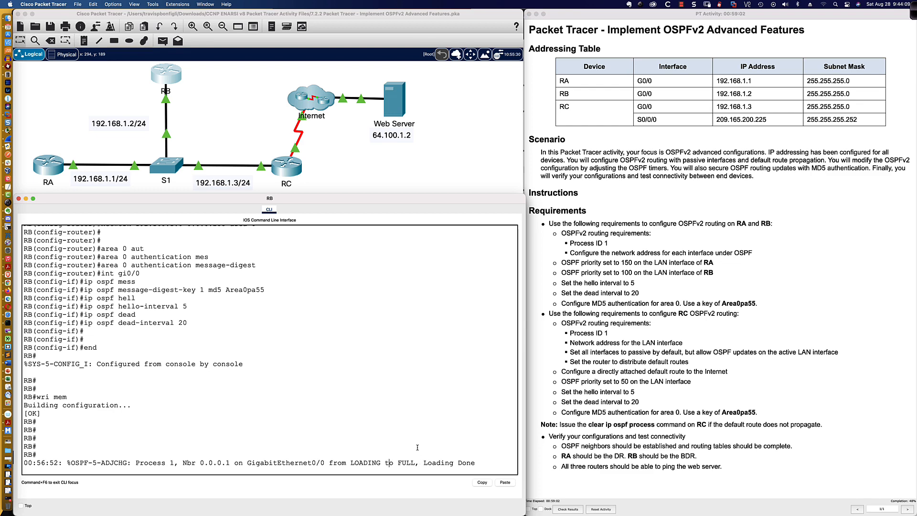
key("Return")
key("Return")
key("Return")
type("sh ip ")
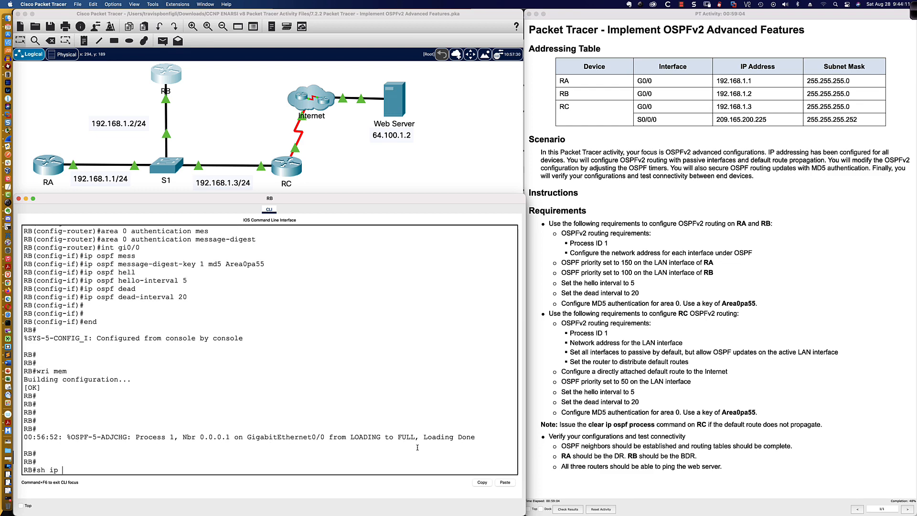
type("opsf neigh")
key("Return")
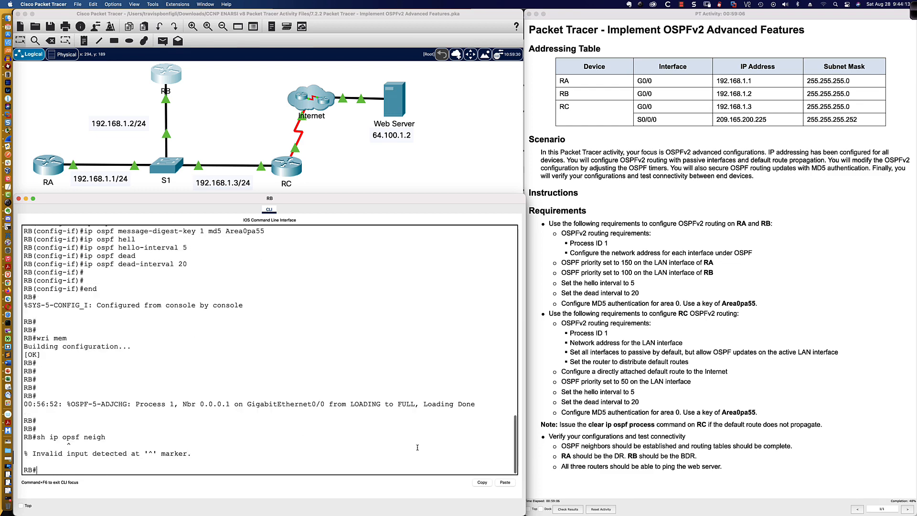
type("sh ip ")
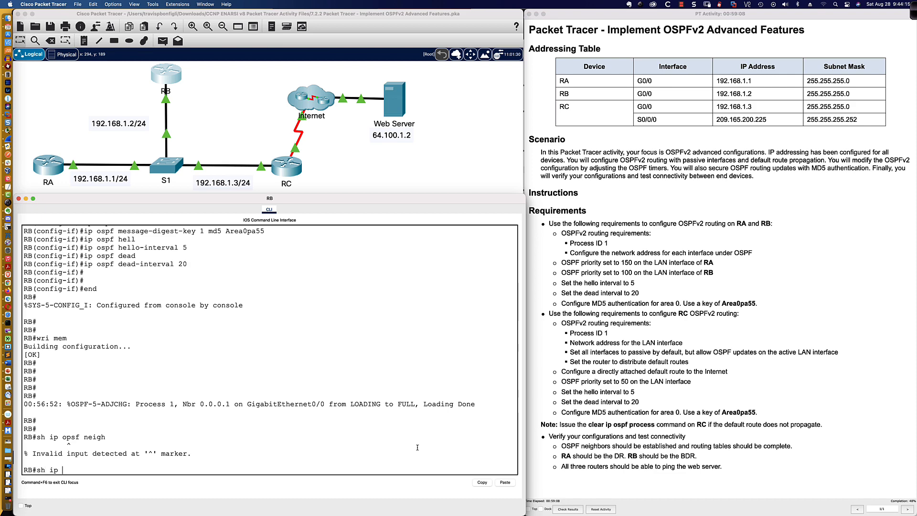
type("ospf neigh")
key("Return")
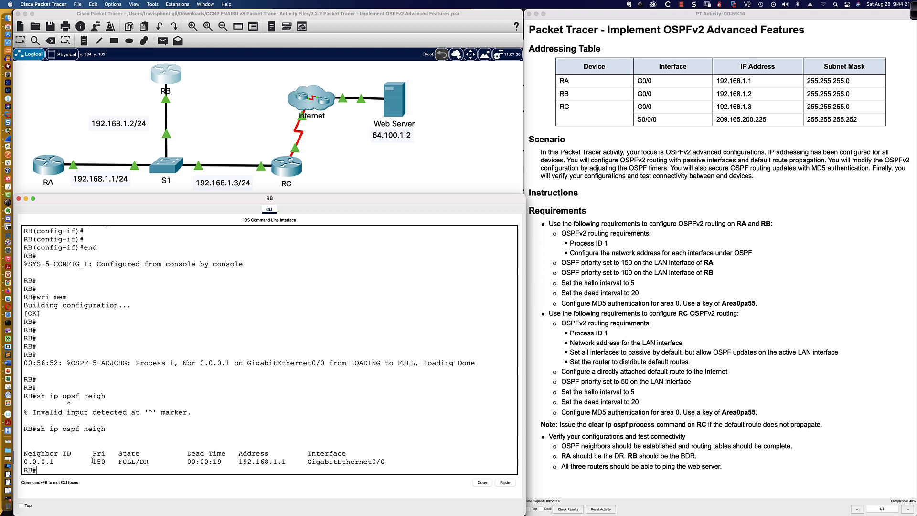
left_click_drag(25, 461, 107, 462)
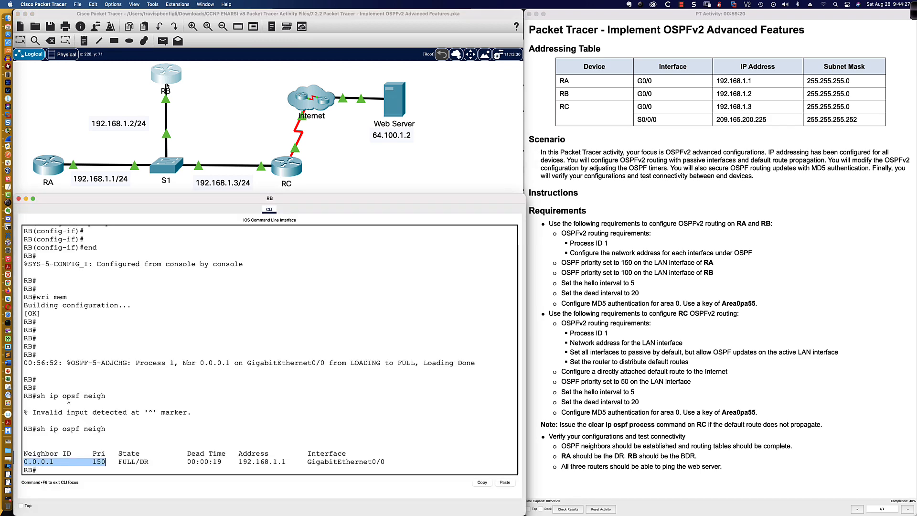
Set OSPF priority 100 on RB's GigabitEthernet0/0 interface
key("Return")
key("Return")
type("conf t")
key("Return")
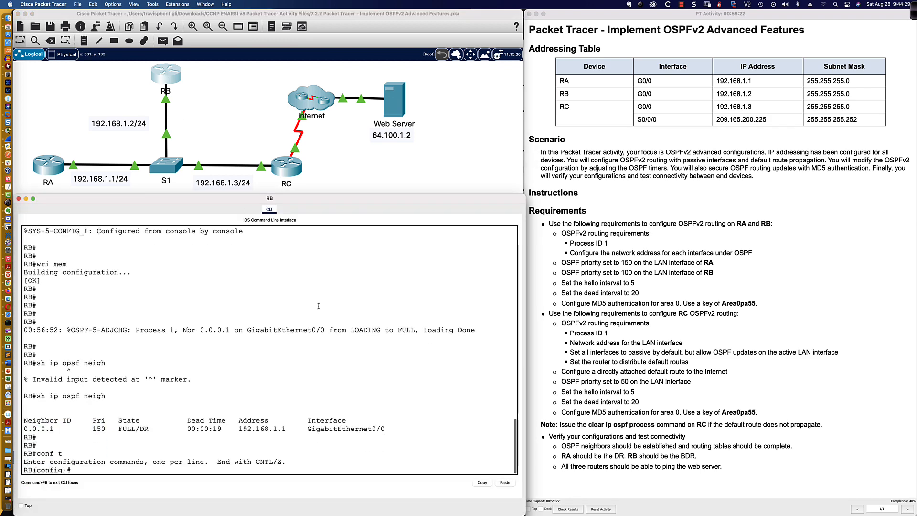
type("ip ospf pri")
key("Tab")
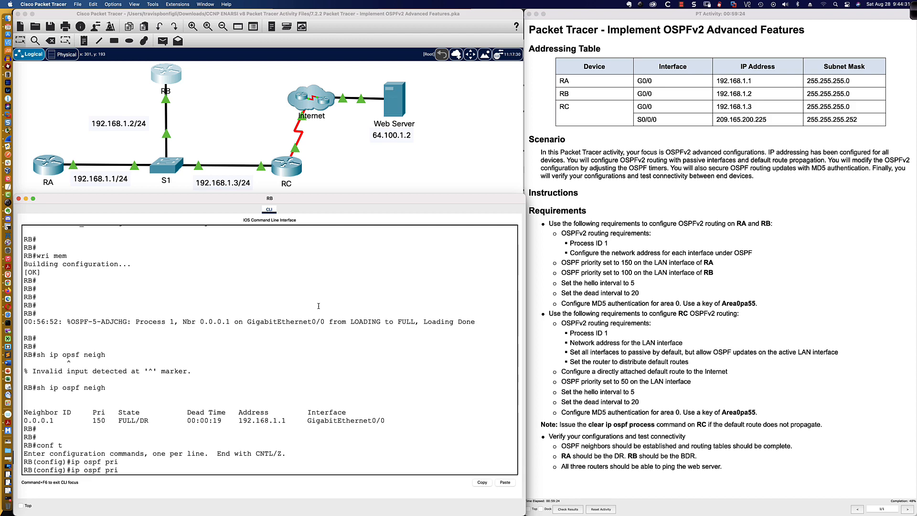
key("BackSpace")
key("BackSpace")
key("BackSpace")
key("BackSpace")
key("BackSpace")
key("BackSpace")
key("BackSpace")
key("BackSpace")
key("BackSpace")
type("nt gi0/0")
key("Return")
type("ip osf")
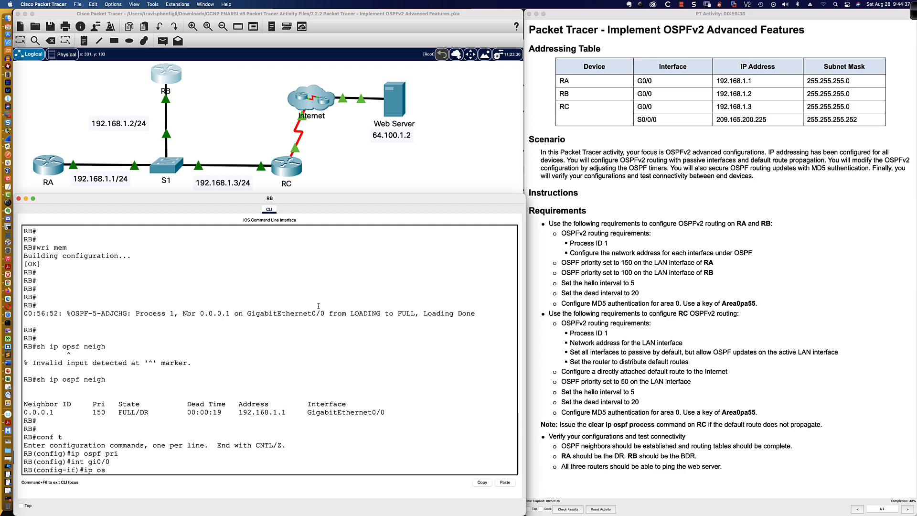
key("BackSpace")
key("BackSpace")
type("pf pri")
key("Tab")
type("100")
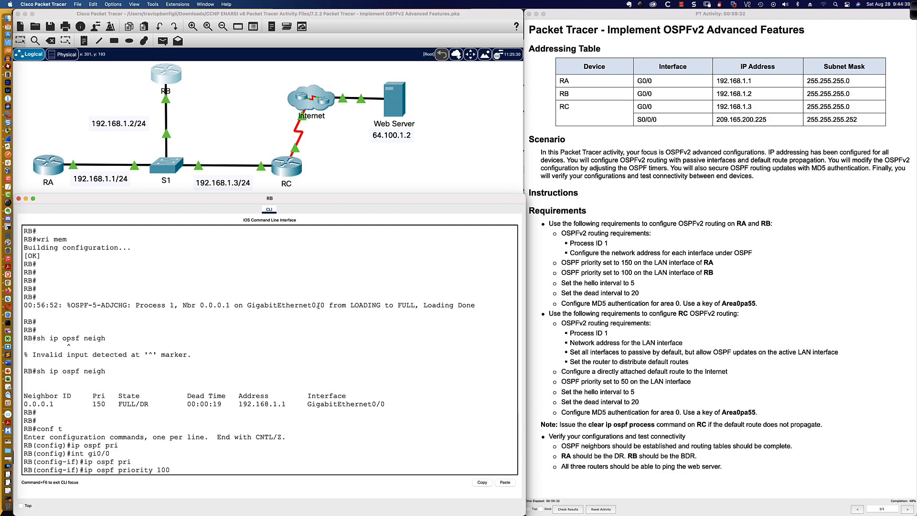
key("Return")
type("ened")
key("Return")
type("end")
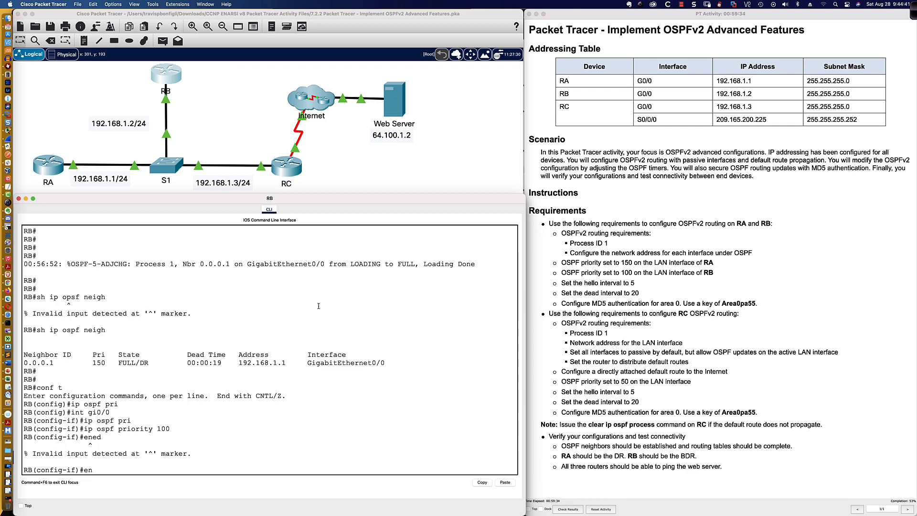
key("Return")
key("Return")
key("Return")
key("Return")
Save RB's configuration with write memory and confirm RA (priority 150) is still the neighbour
type("wri mem")
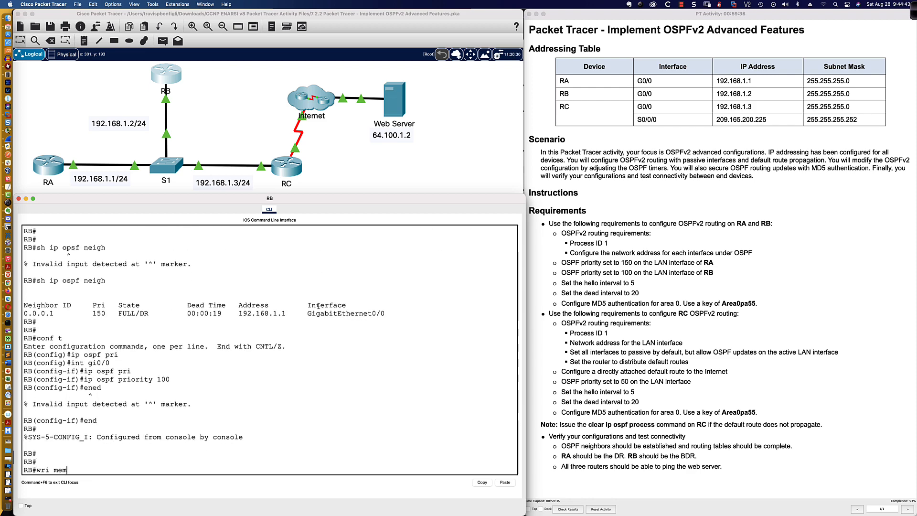
key("Return")
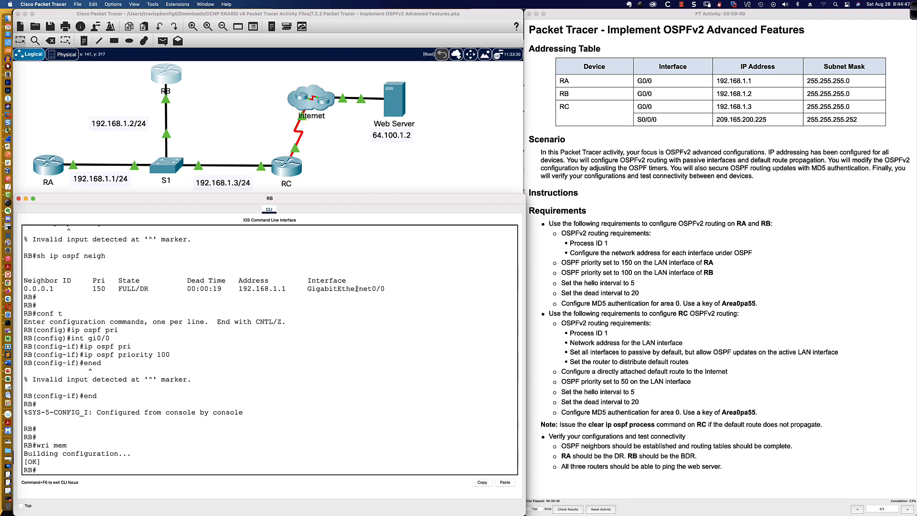
type("sh ip ospf neigh")
key("Return")
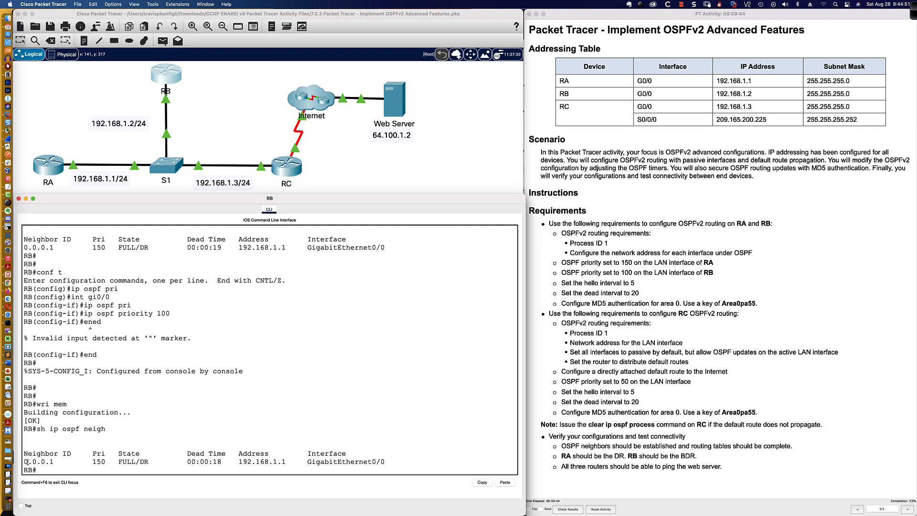
left_click_drag(27, 461, 147, 461)
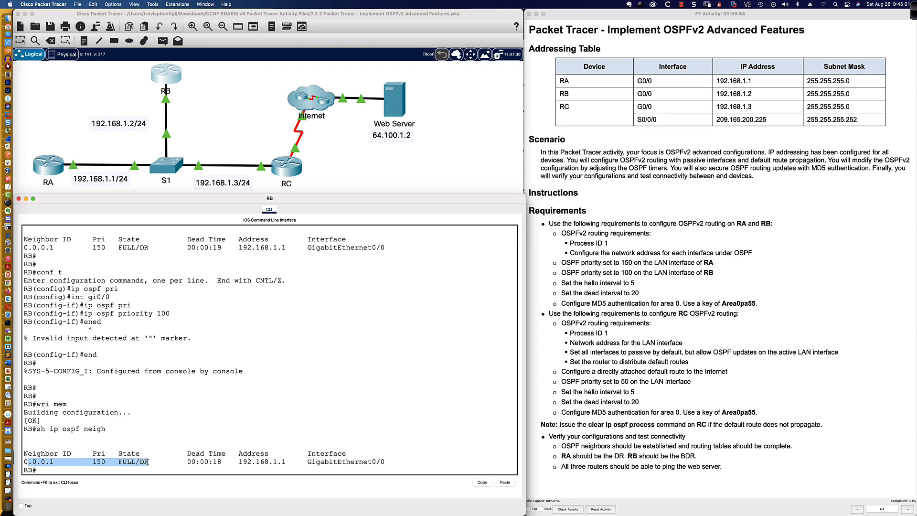
Rerun show ip ospf neighbor on RB repeatedly, confirming RA remains FULL/DR
left_click_drag(147, 462, 222, 461)
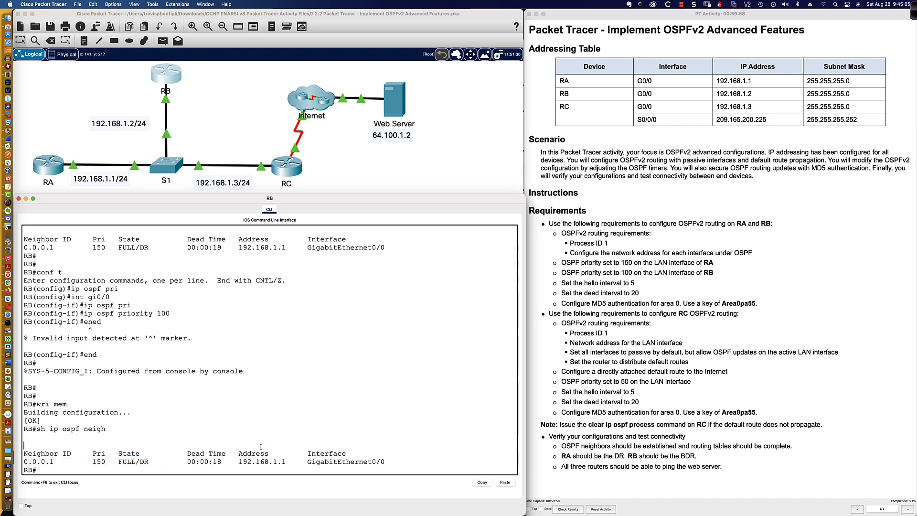
key("Up")
key("Return")
key("Up")
key("Return")
key("Up")
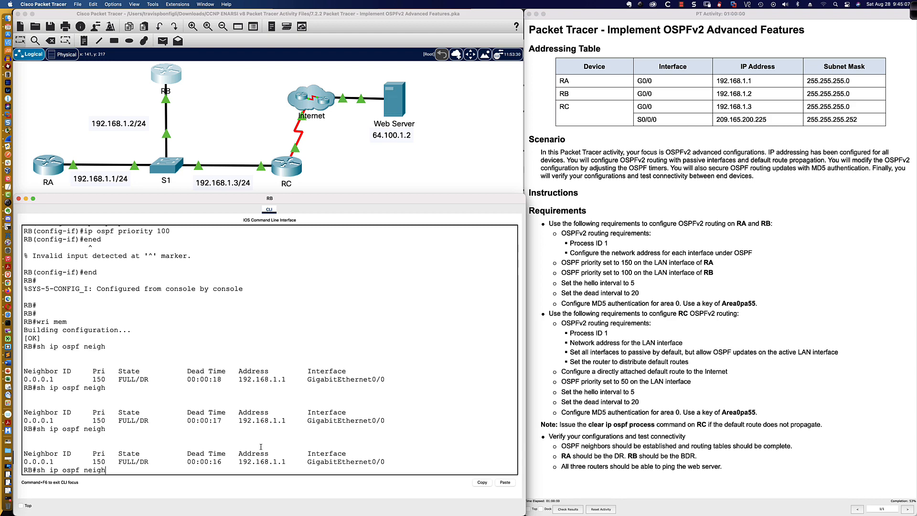
key("Return")
key("Up")
key("Return")
key("Up")
key("Return")
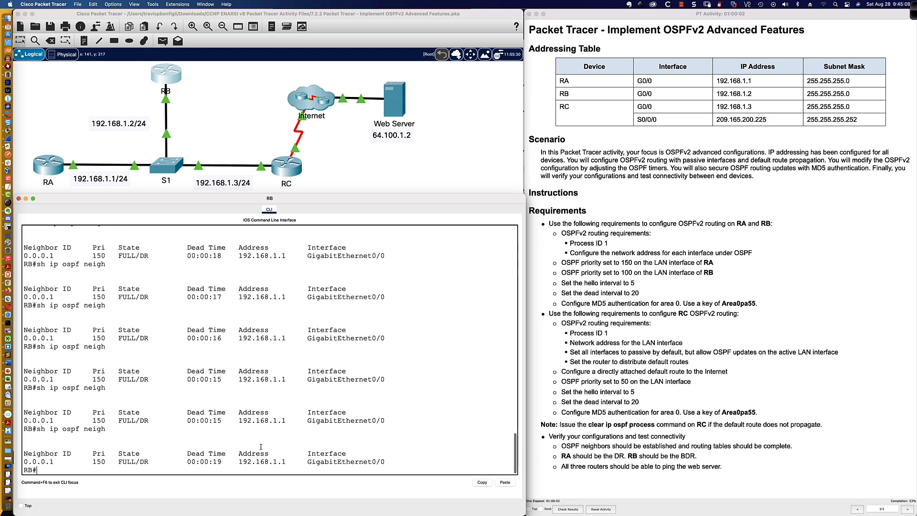
key("Up")
key("Return")
key("Up")
key("Return")
Point out the GigabitEthernet0/0 interface and mark the RA/RB requirements in the activity pane
left_click_drag(239, 420, 387, 419)
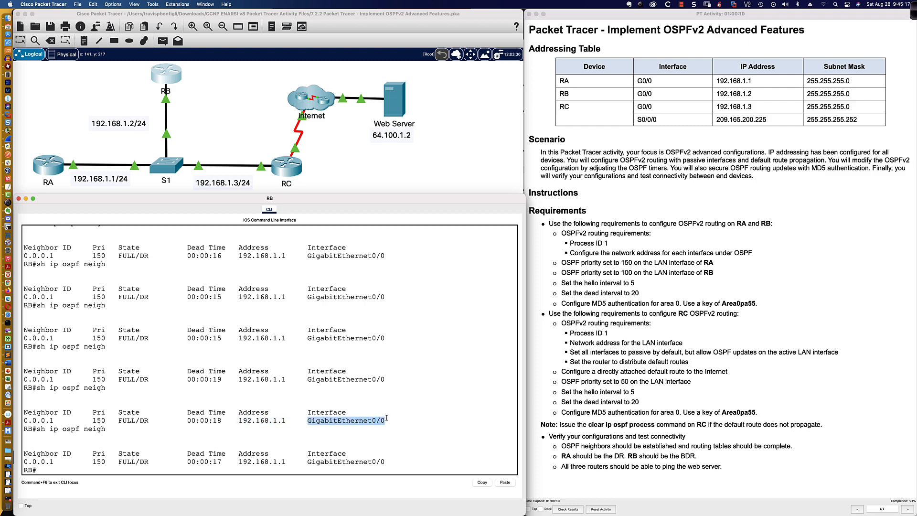
left_click(387, 469)
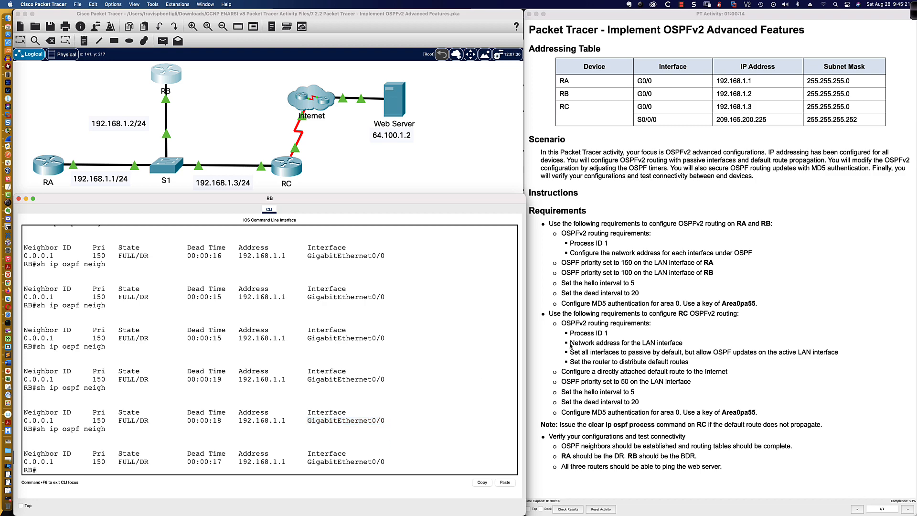
left_click_drag(549, 225, 761, 305)
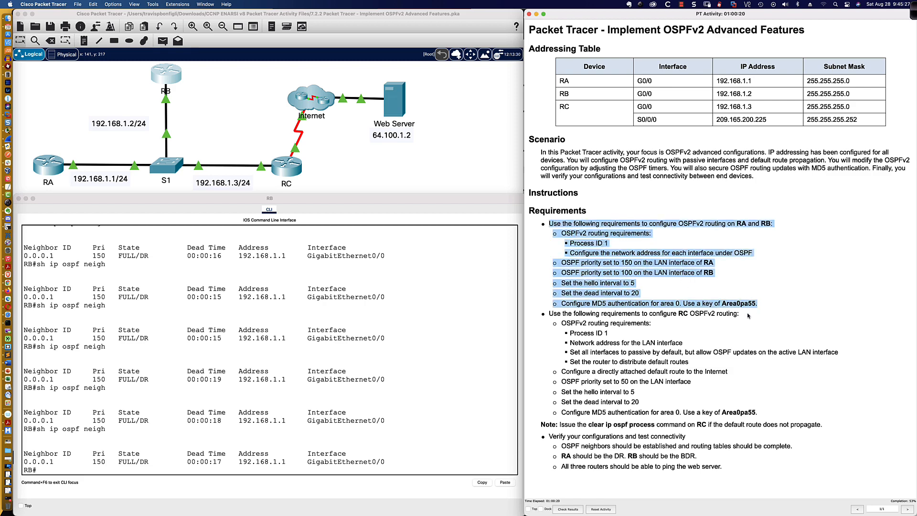
Show RB's OSPF details for gi0/0, noting RA as the designated router
left_click(404, 356)
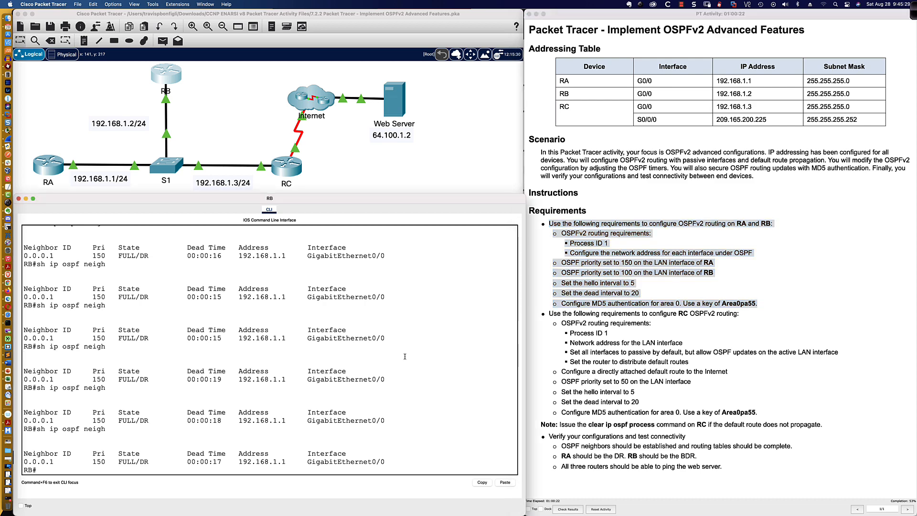
key("Return")
key("Return")
key("Return")
type("ospf int g")
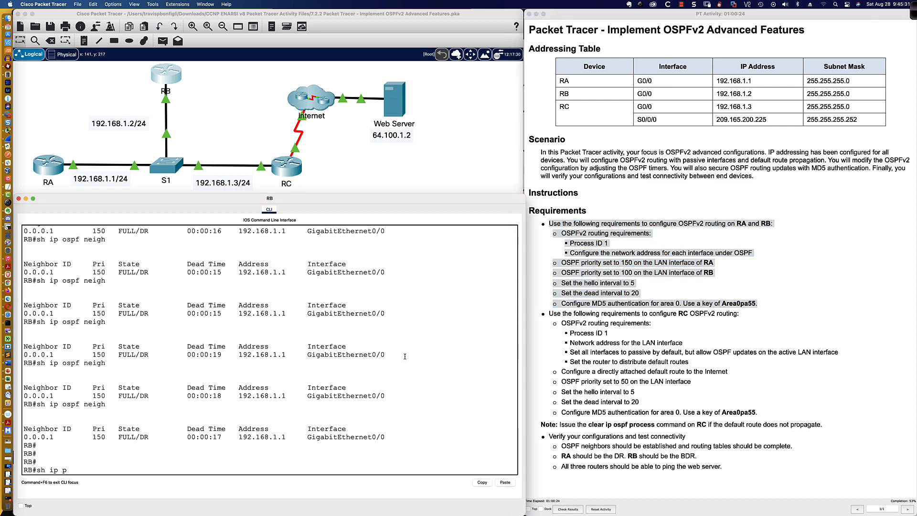
type("i0/0")
key("Return")
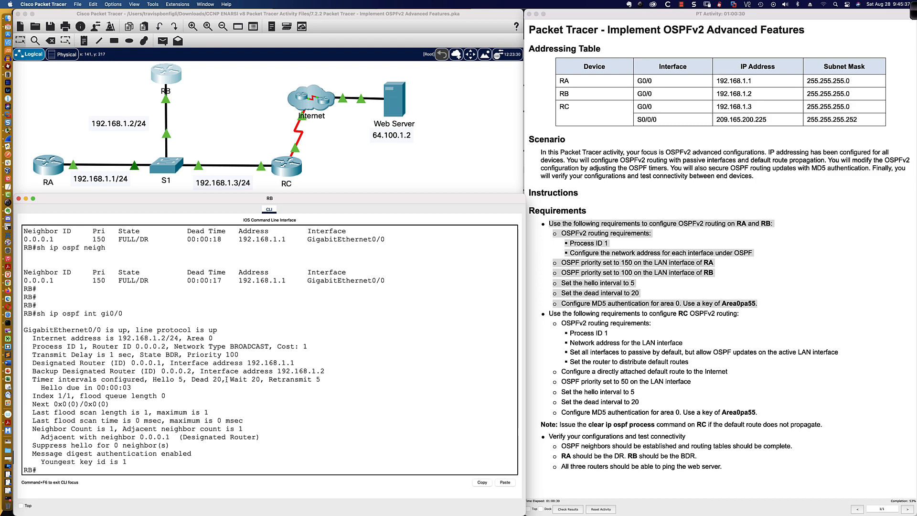
left_click_drag(32, 363, 165, 364)
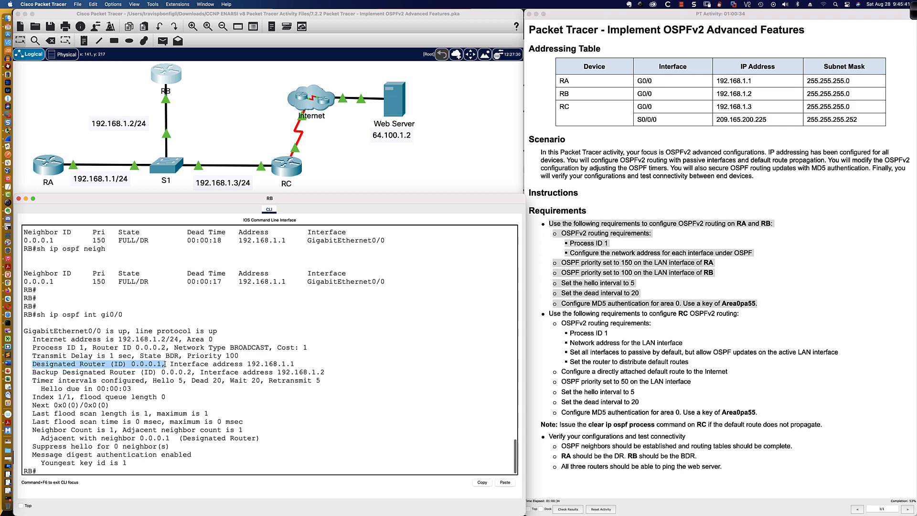
scroll(164, 364, "down", 1)
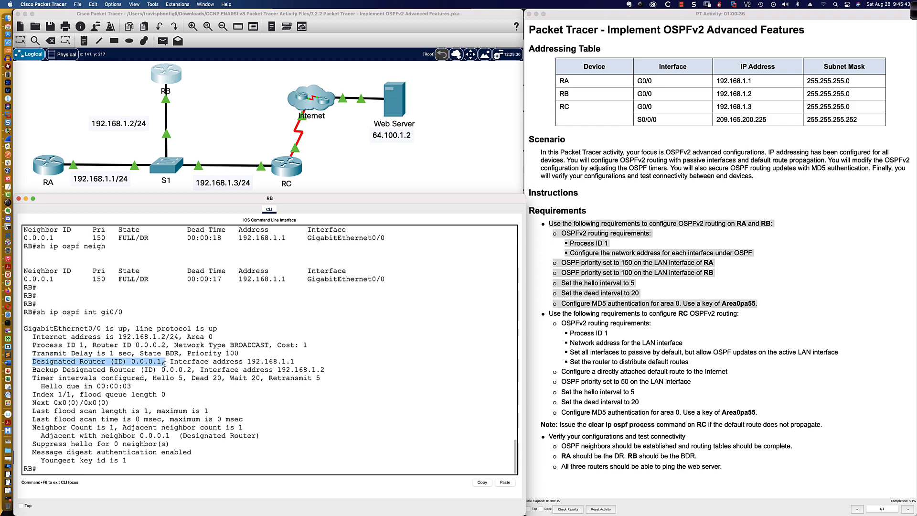
left_click(418, 424)
Display RB's OSPF database, reviewing router LSAs 0.0.0.1, 0.0.0.2 and network LSA 192.168.1.1
type("sh i")
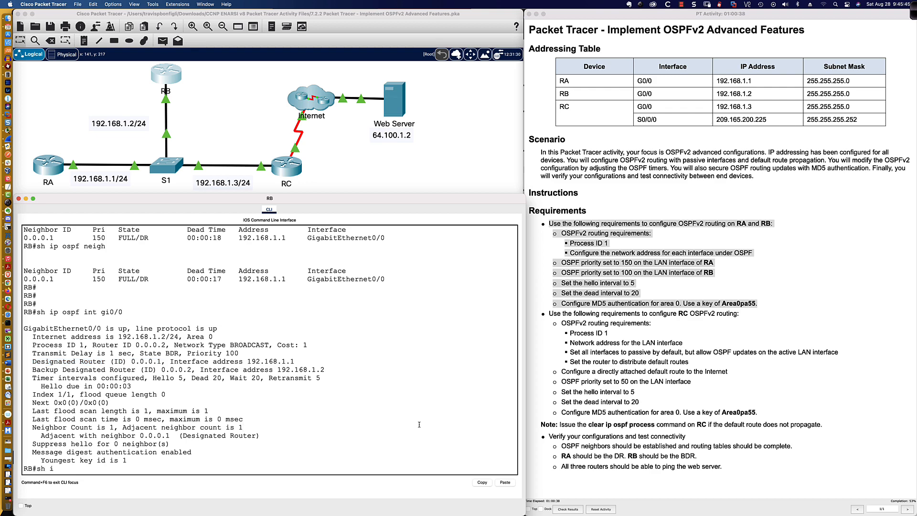
type("p ospf data")
key("Return")
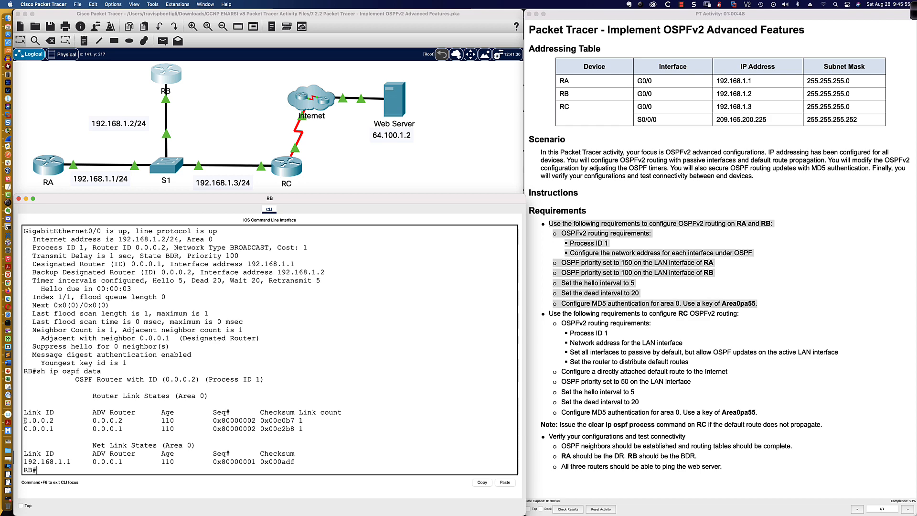
left_click_drag(24, 420, 319, 426)
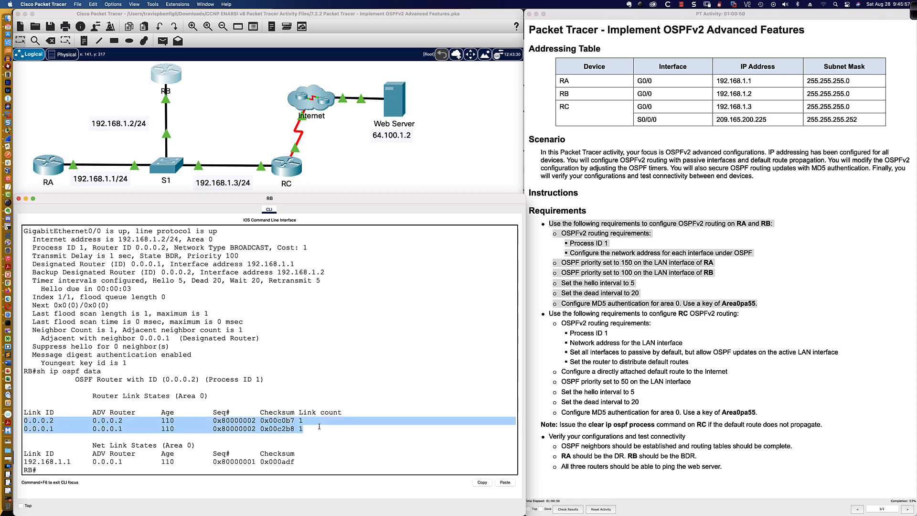
left_click(84, 428)
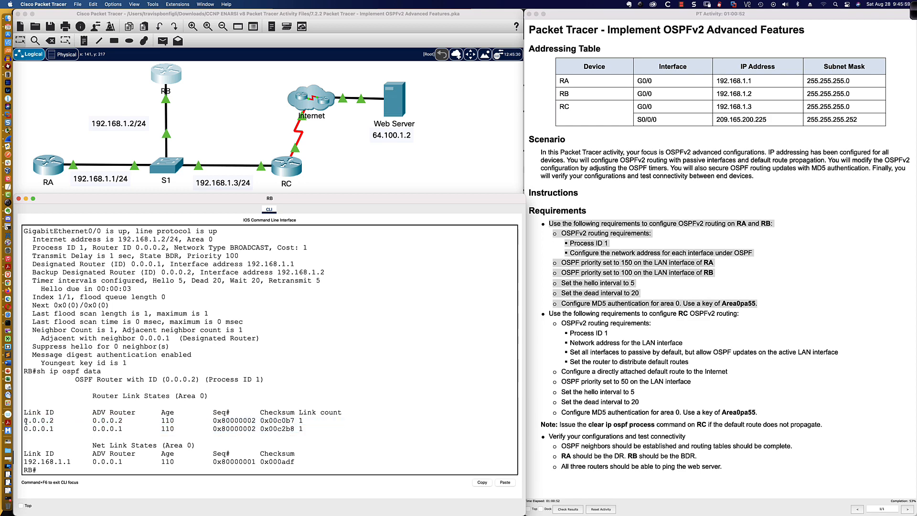
left_click_drag(25, 420, 125, 421)
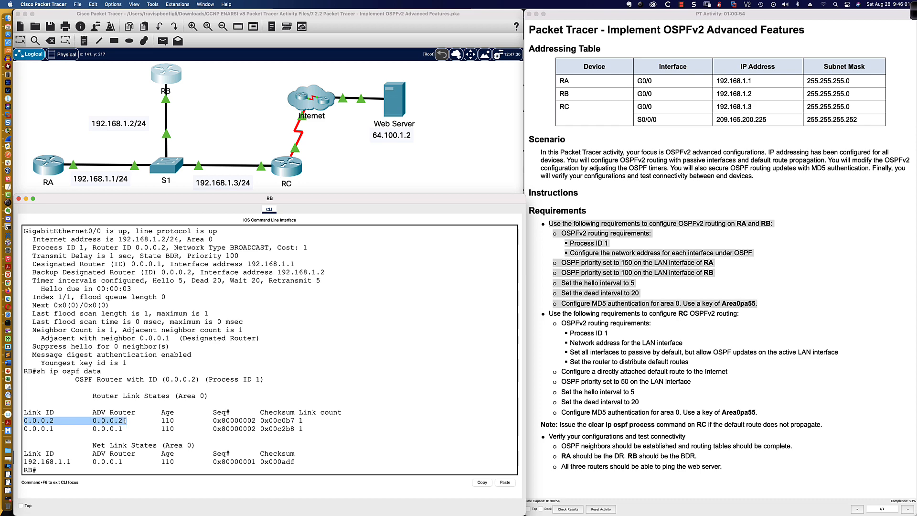
left_click_drag(26, 428, 306, 429)
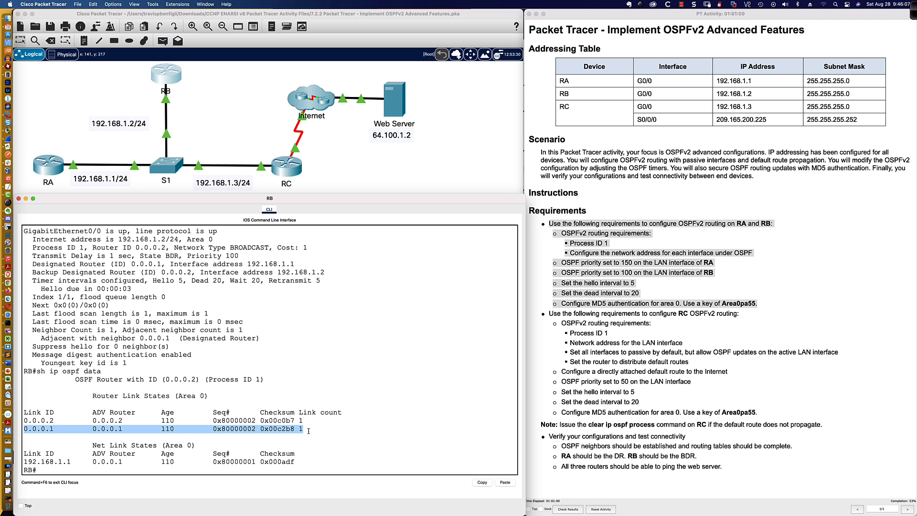
left_click_drag(24, 453, 244, 454)
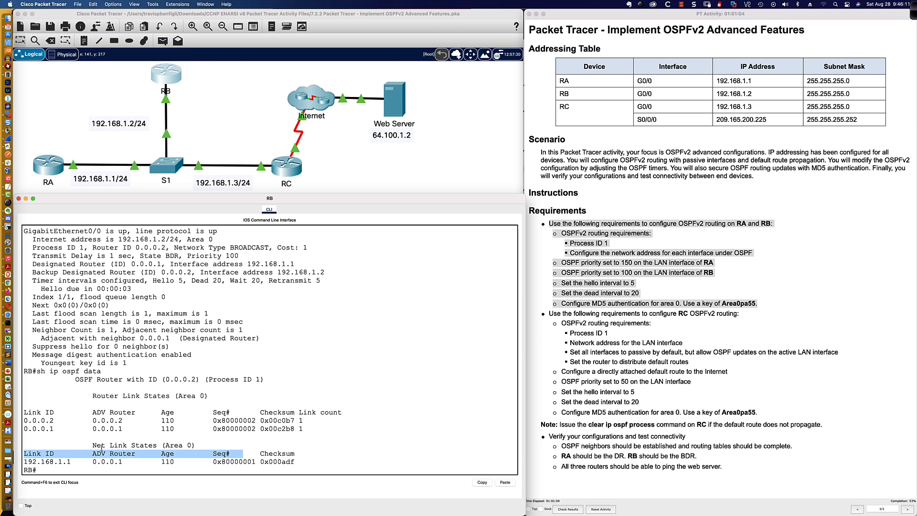
left_click_drag(92, 445, 298, 460)
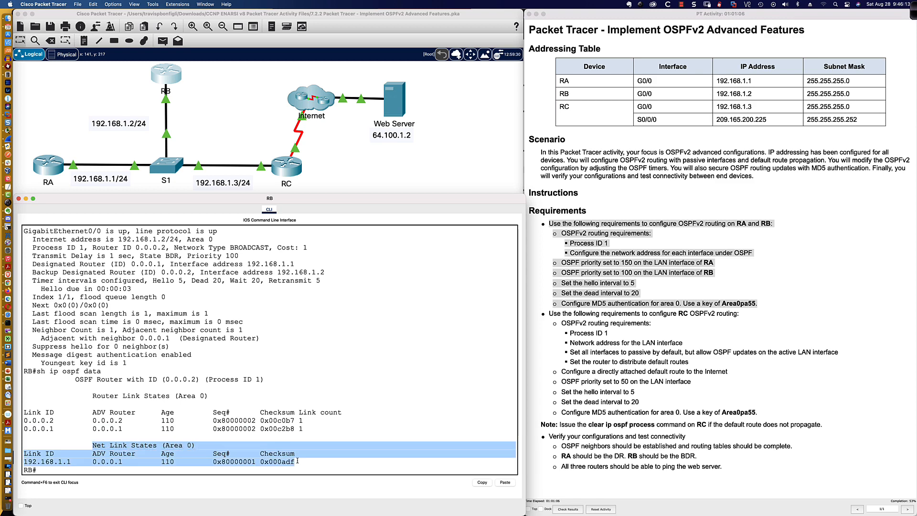
left_click(63, 462)
left_click_drag(24, 461, 72, 461)
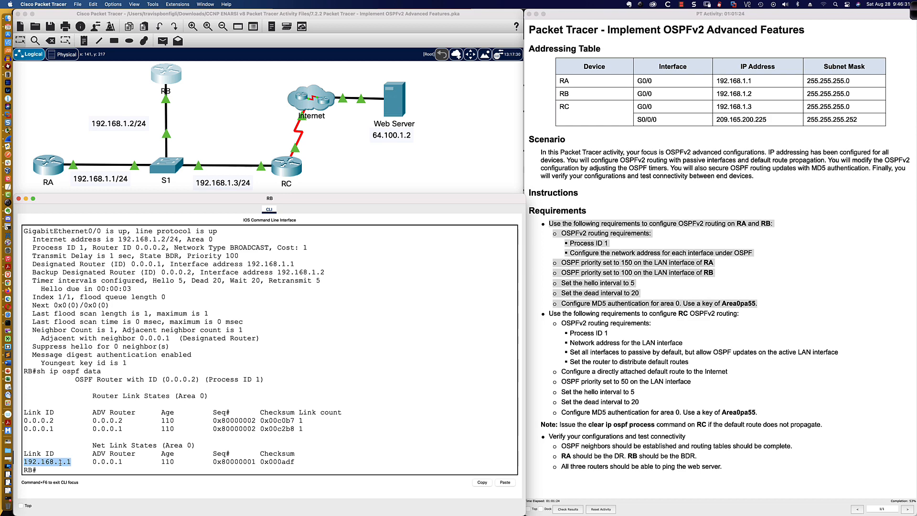
left_click(356, 450)
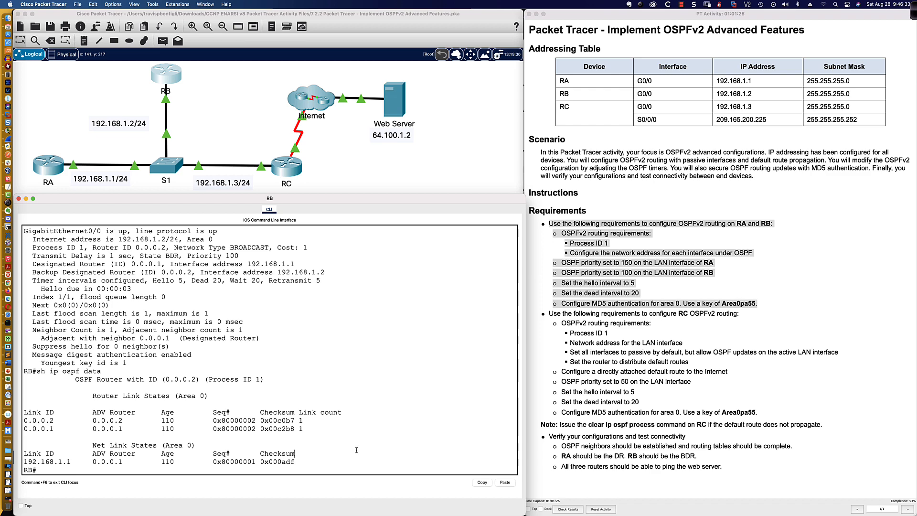
key("Up")
Page through RB's router link states with show ip ospf database router
type("?")
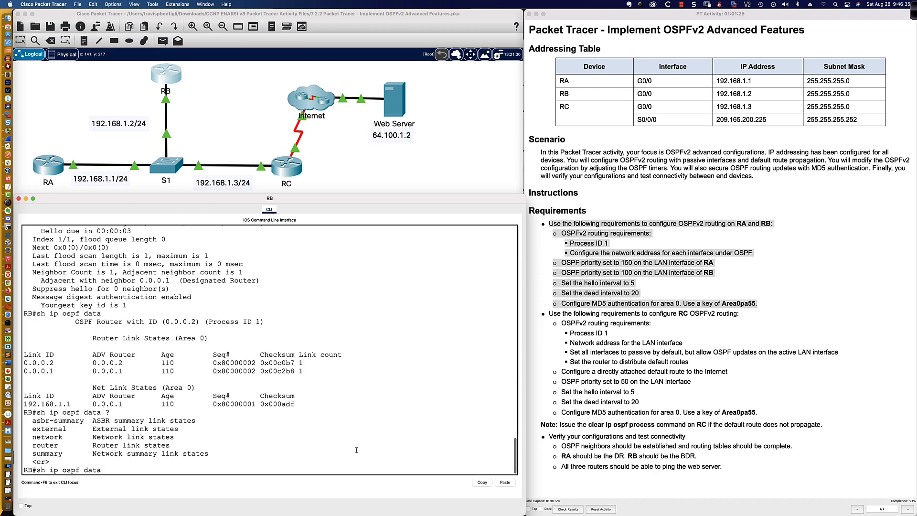
type("route")
key("Tab")
key("Return")
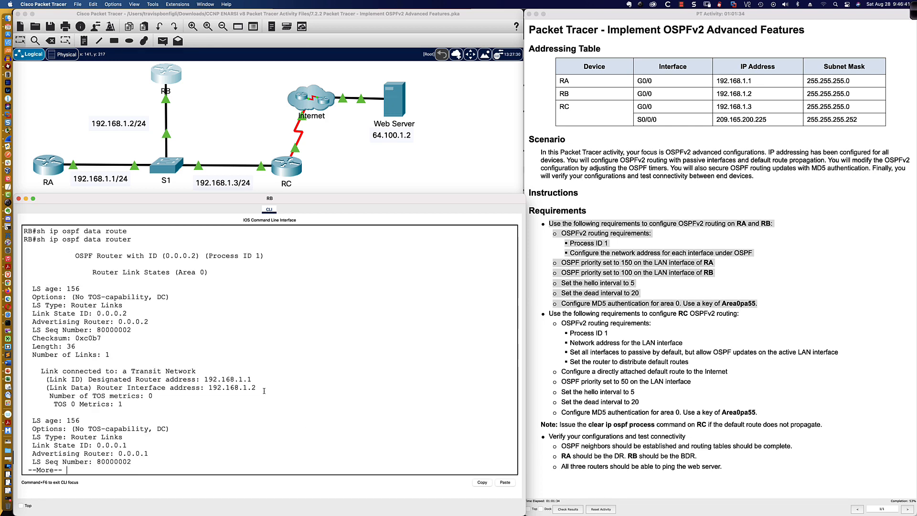
left_click_drag(72, 256, 220, 336)
left_click(220, 339)
key("space")
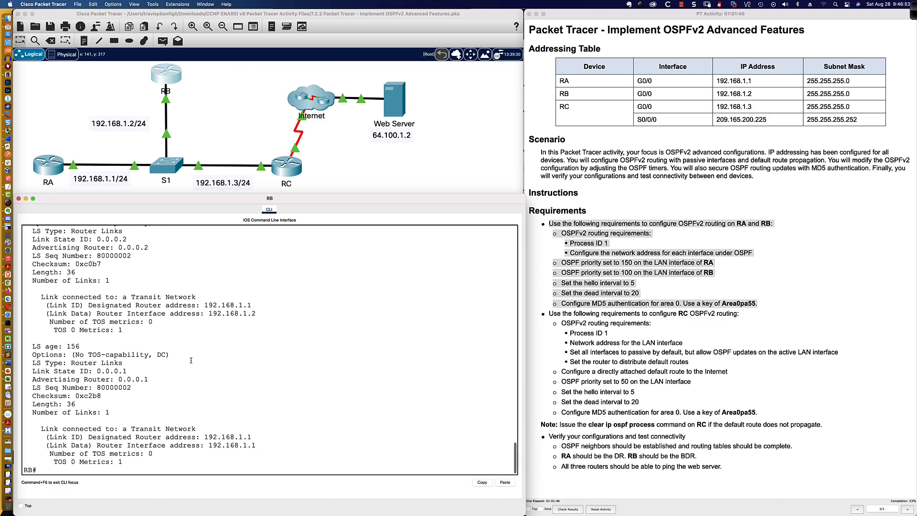
Show the network link states, highlighting 192.168.1.1 as the DR's link state ID and advertiser
type("sh ip ospf data ")
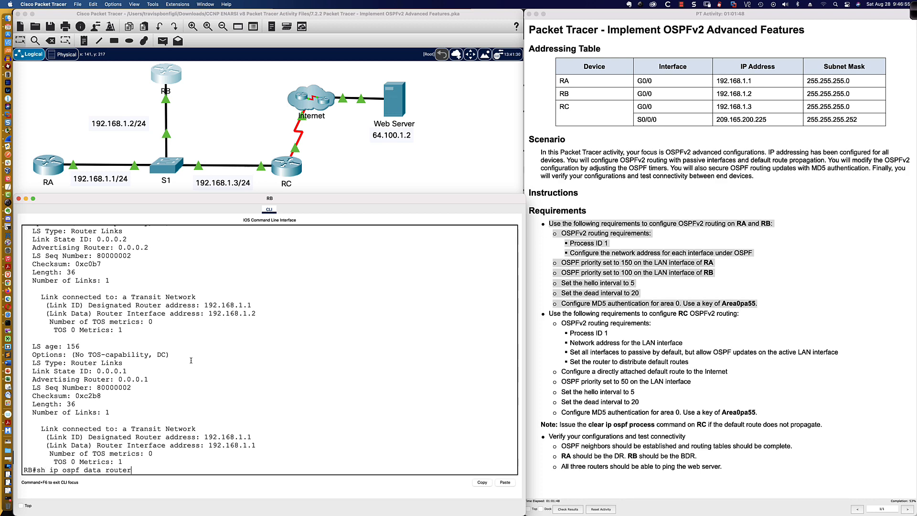
type("net")
key("Tab")
key("Return")
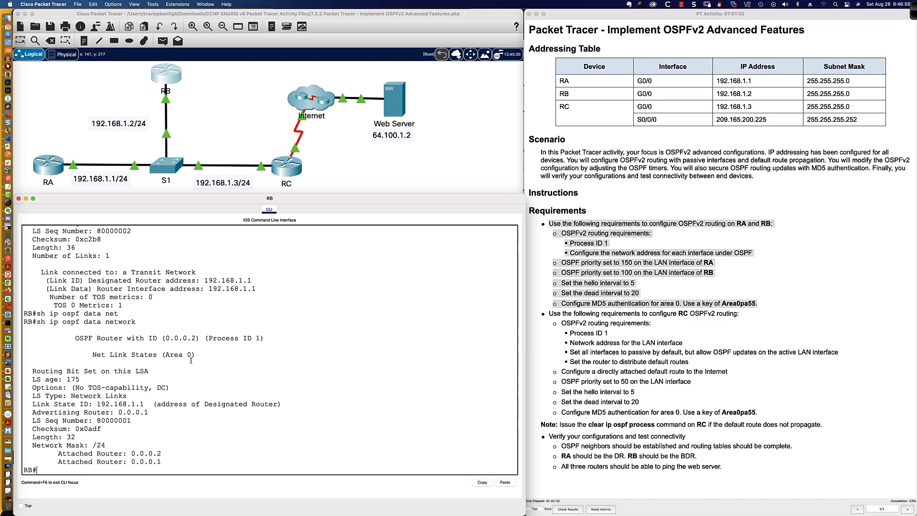
key("Return")
key("Return")
key("Return")
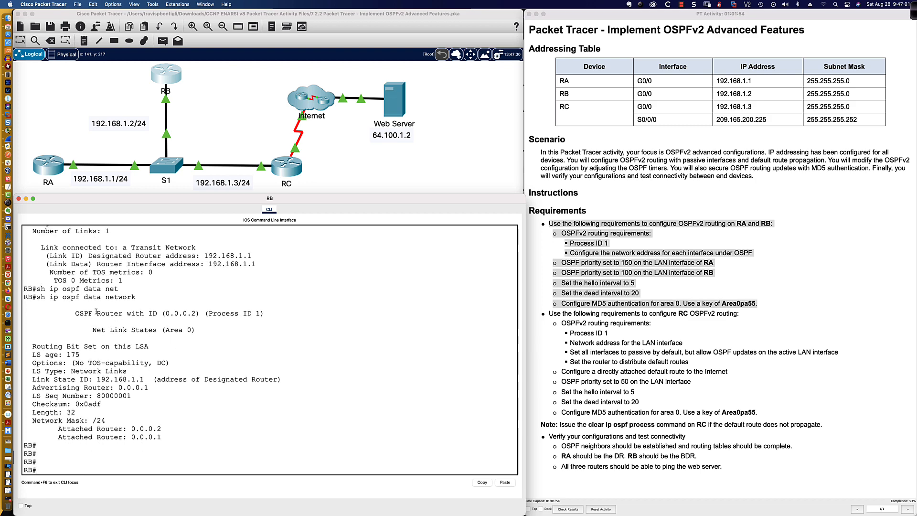
left_click_drag(76, 313, 197, 335)
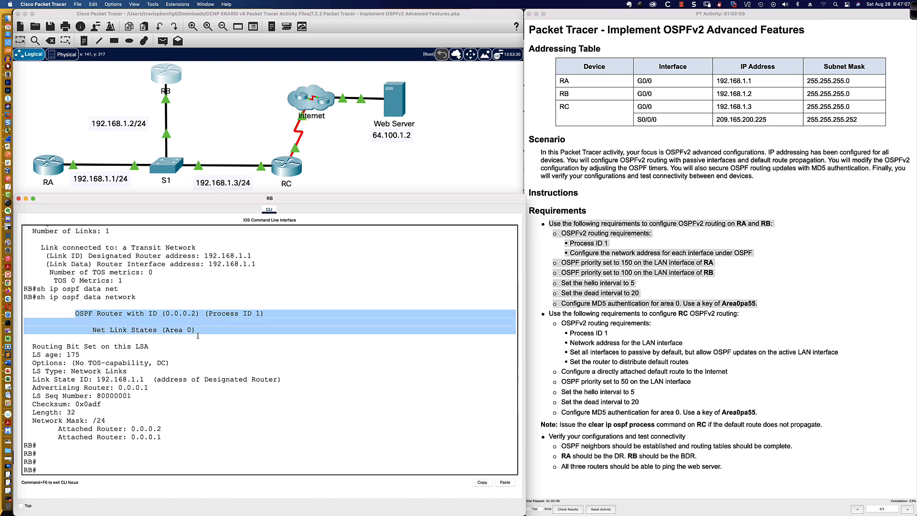
left_click(197, 336)
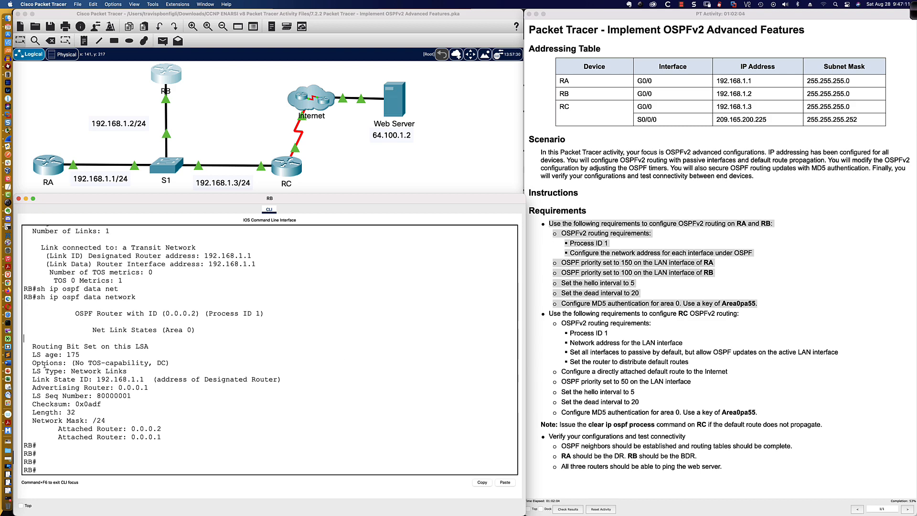
left_click_drag(32, 344, 152, 388)
left_click_drag(153, 387, 167, 393)
left_click(167, 393)
left_click_drag(33, 378, 163, 388)
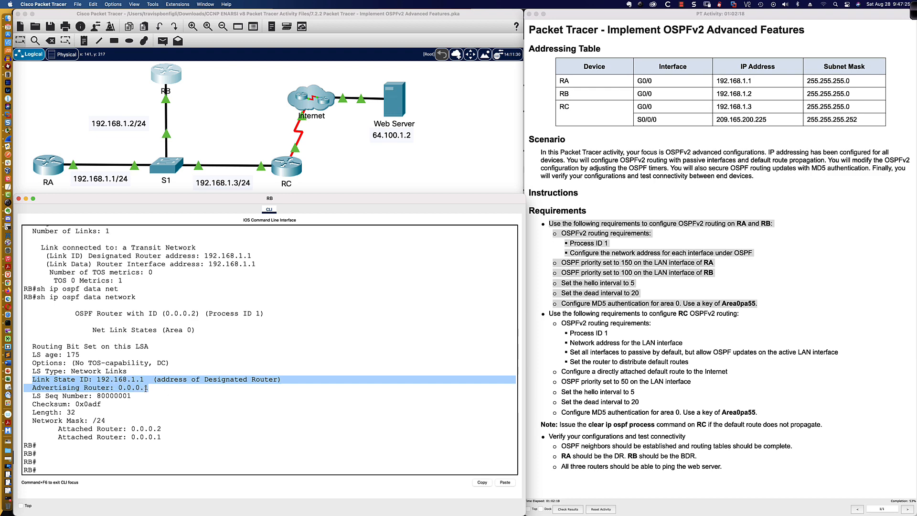
left_click(54, 471)
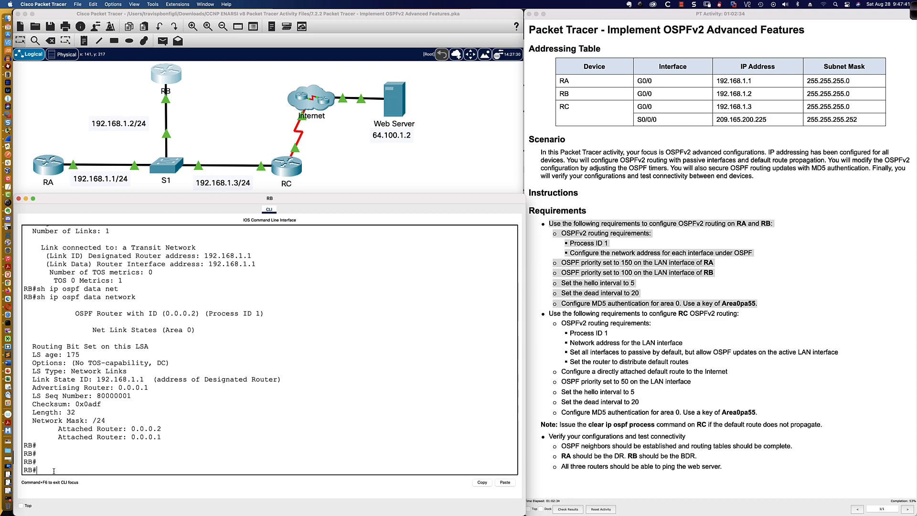
left_click(293, 175)
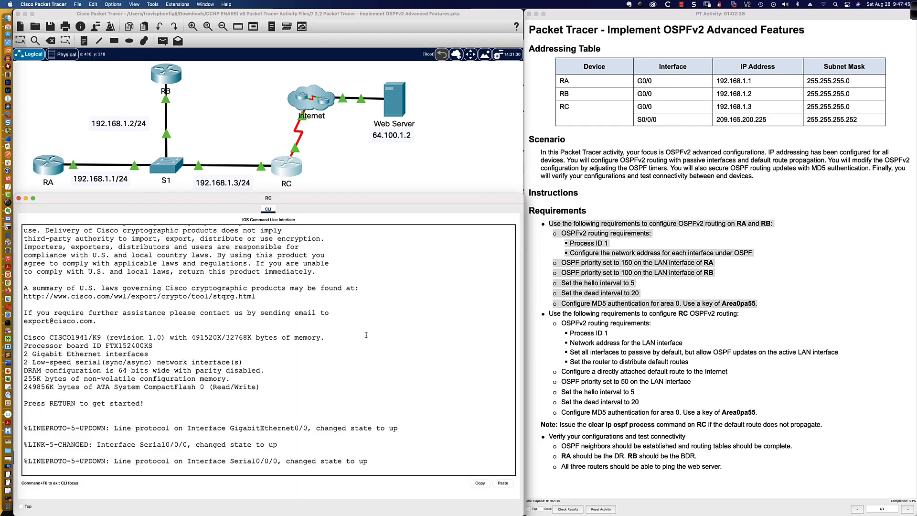
Enter global configuration on RC and start OSPF process 1
key("Return")
key("Return")
key("Return")
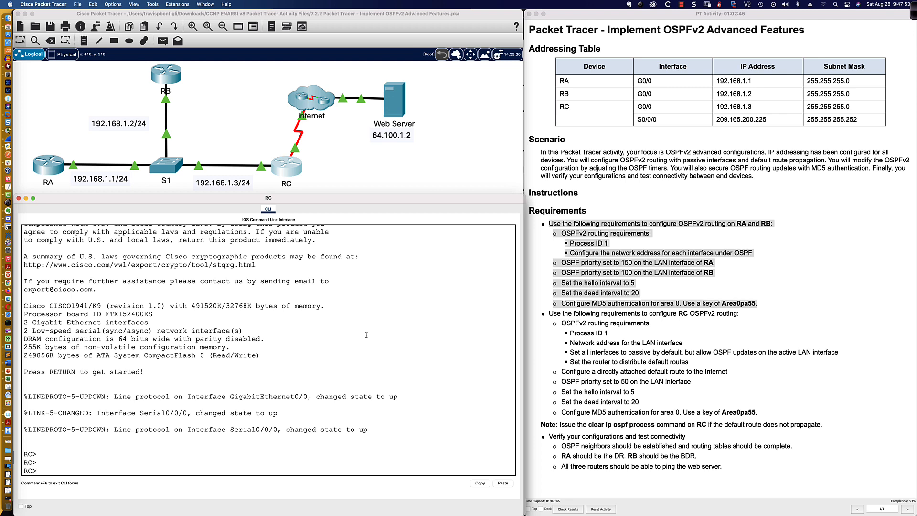
key("Return")
key("Return")
type("en")
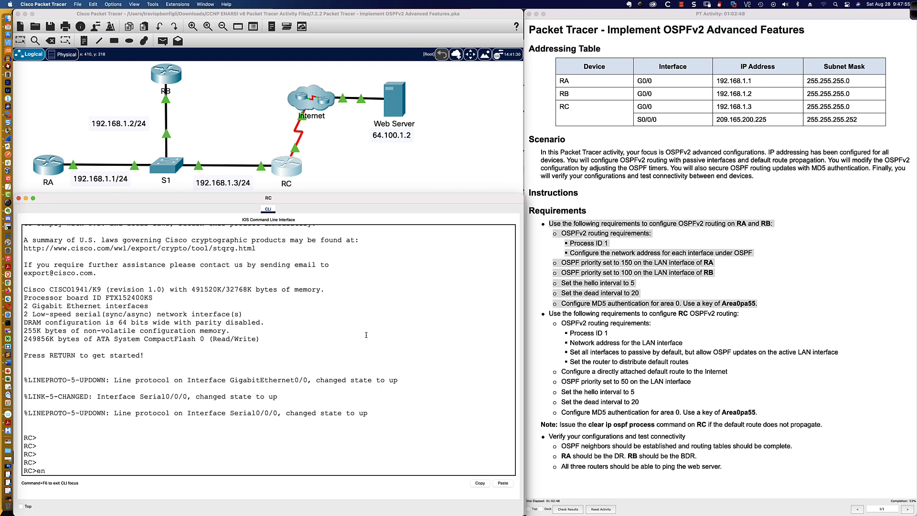
key("Return")
type("conf t")
key("Return")
type("rou")
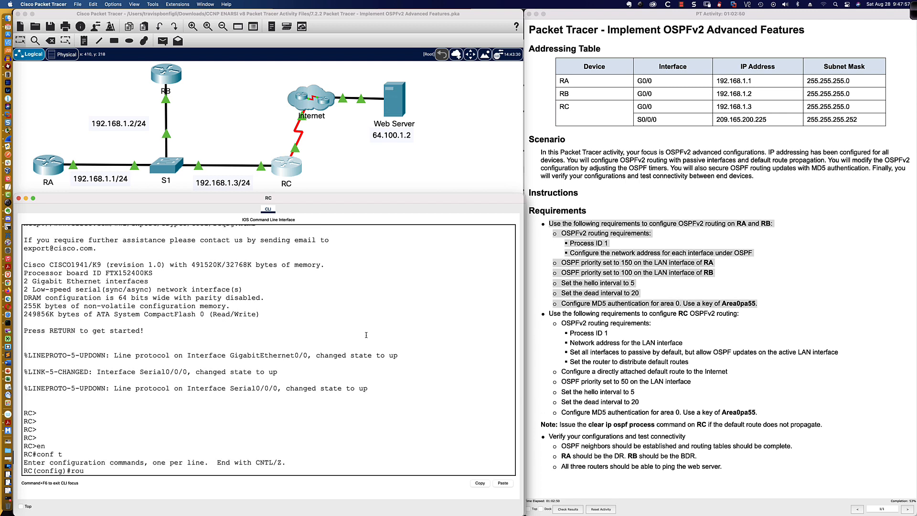
type("ter ospf 1")
key("Return")
Make all RC interfaces passive by default except GigabitEthernet0/0
type("pas")
key("Tab")
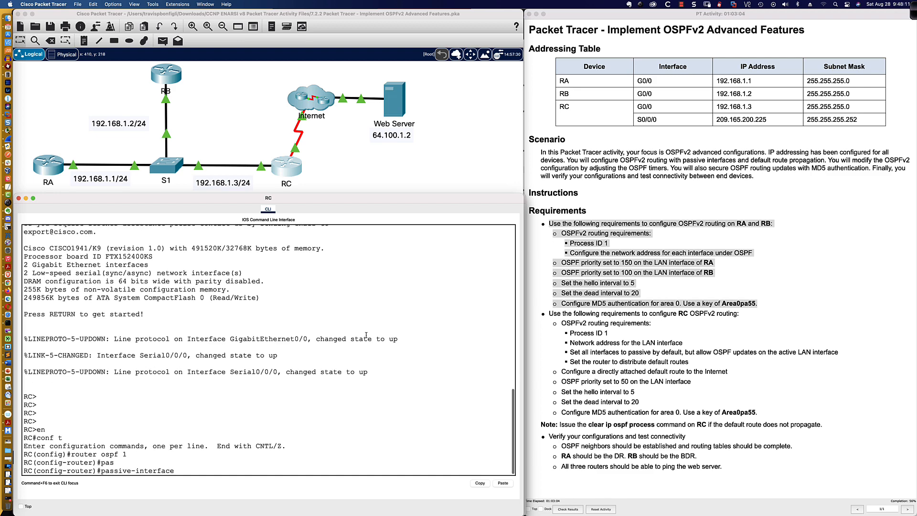
type("def")
key("Tab")
key("Return")
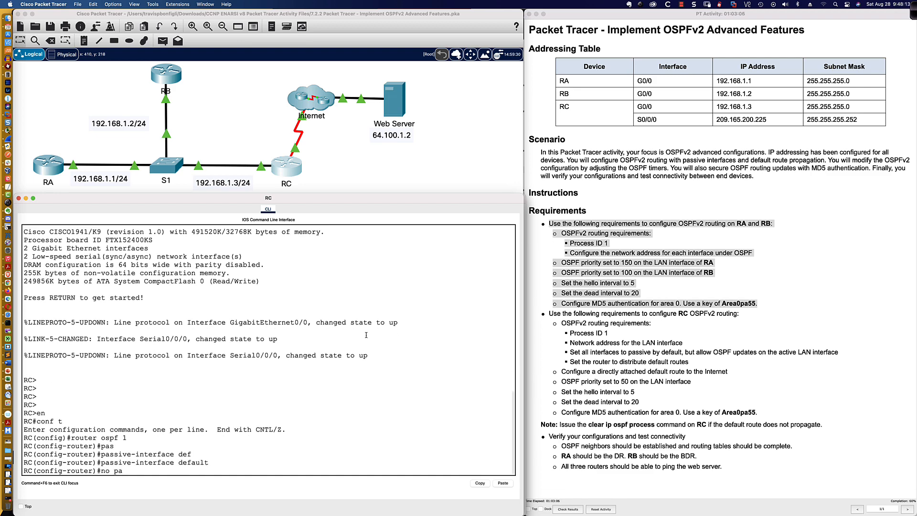
type("no pas")
key("Tab")
type("gi0/0")
key("Return")
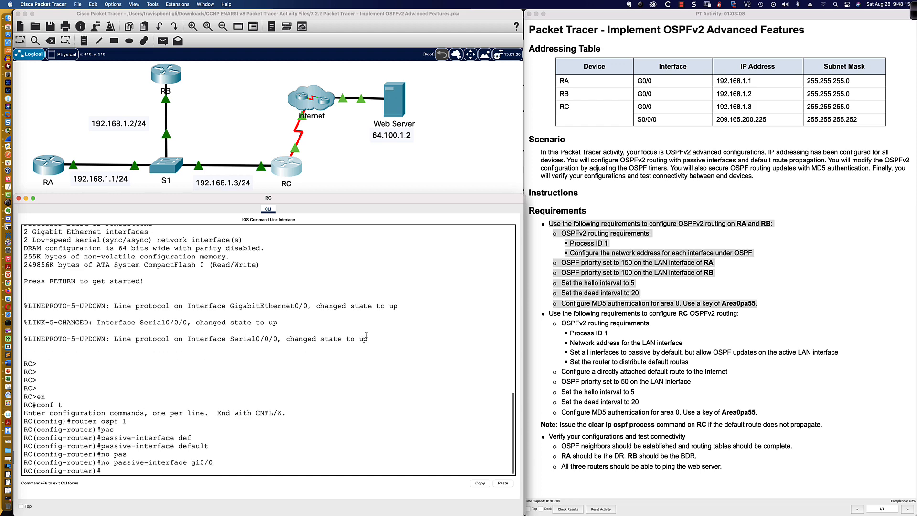
Set RC's OSPF router ID to 0.0.0.3
type("rout")
key("Tab")
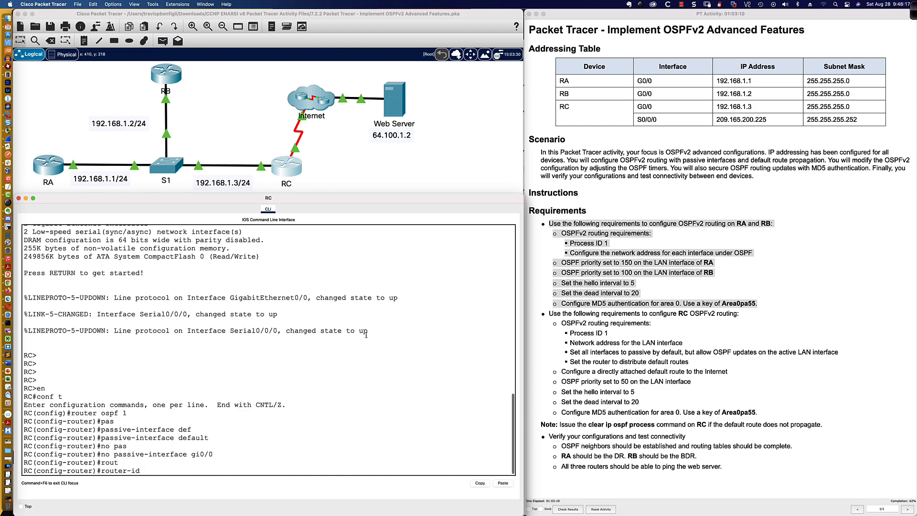
type("0.0.0.3")
key("Return")
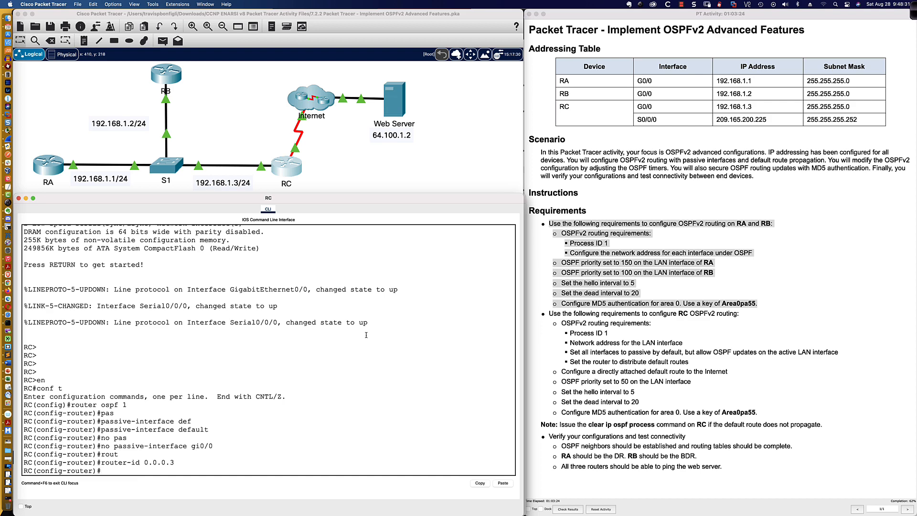
Add 'network 192.168.1.0 0.0.0.255 area 0' to RC's OSPF process
type("net")
key("Tab")
type("192")
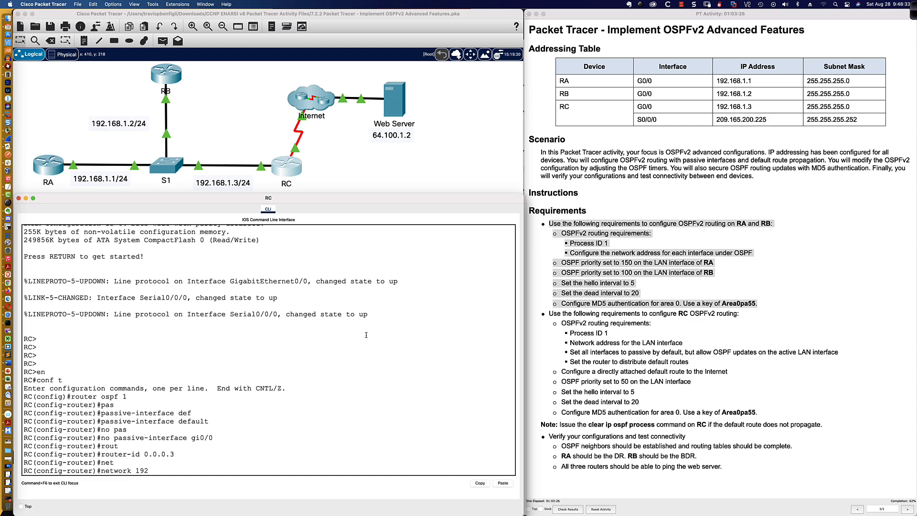
type(".168.1.0 0.0.0.255")
left_click_drag(103, 470, 224, 471)
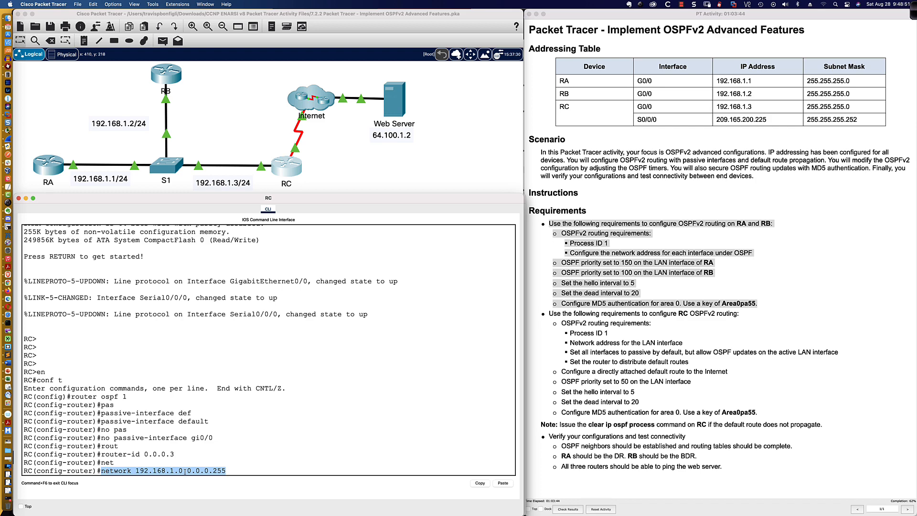
left_click(228, 471)
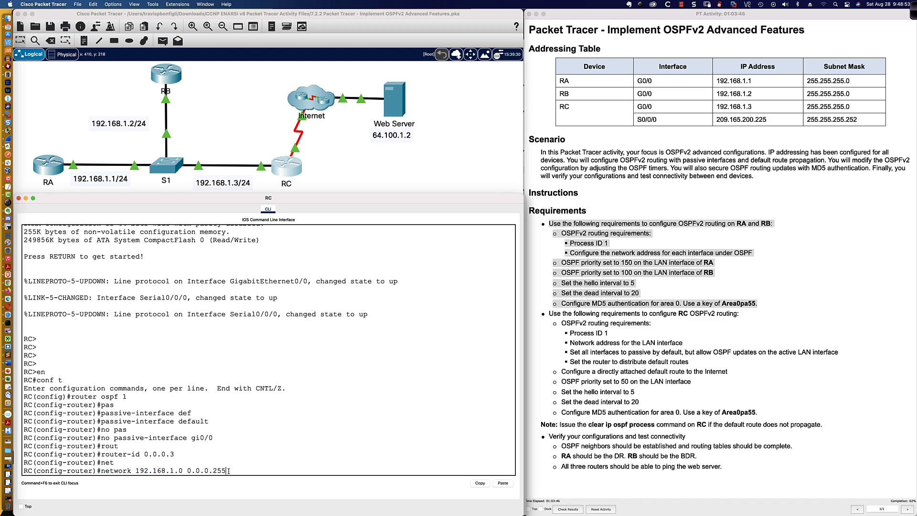
left_click(137, 470)
type("area 0")
key("Return")
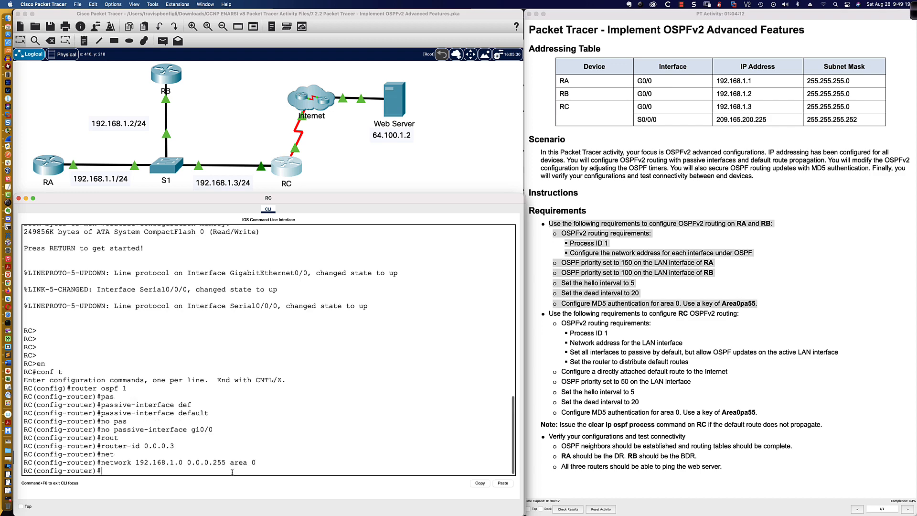
Check RC's routing table with do sh ip route, then enable default-information originate
type("do sh")
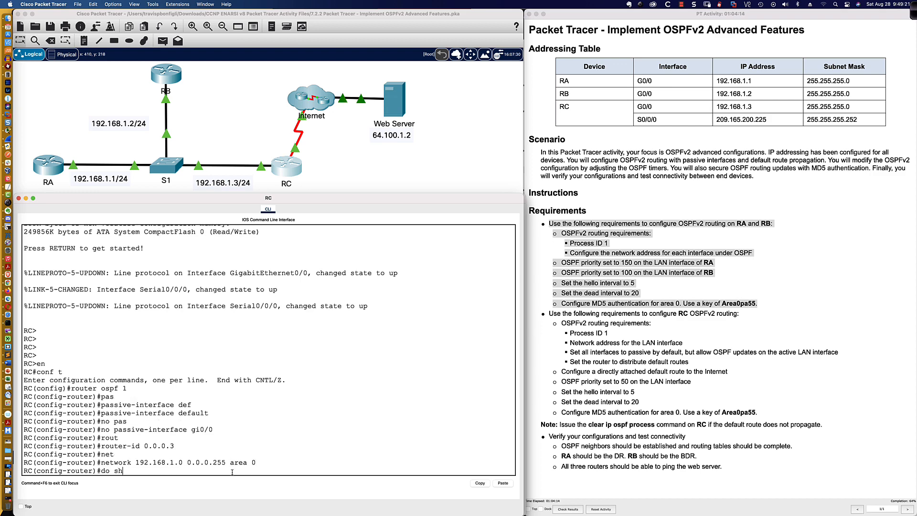
type(" ip route")
key("Return")
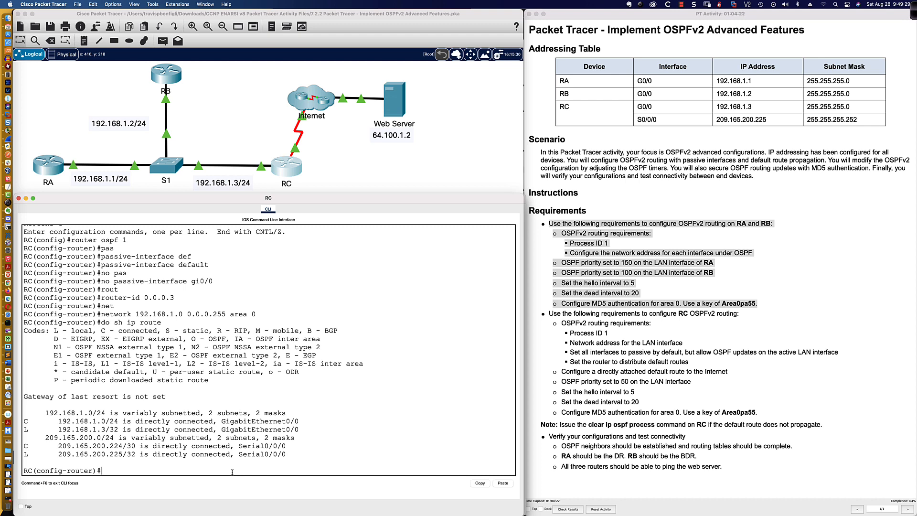
type("def")
key("Tab")
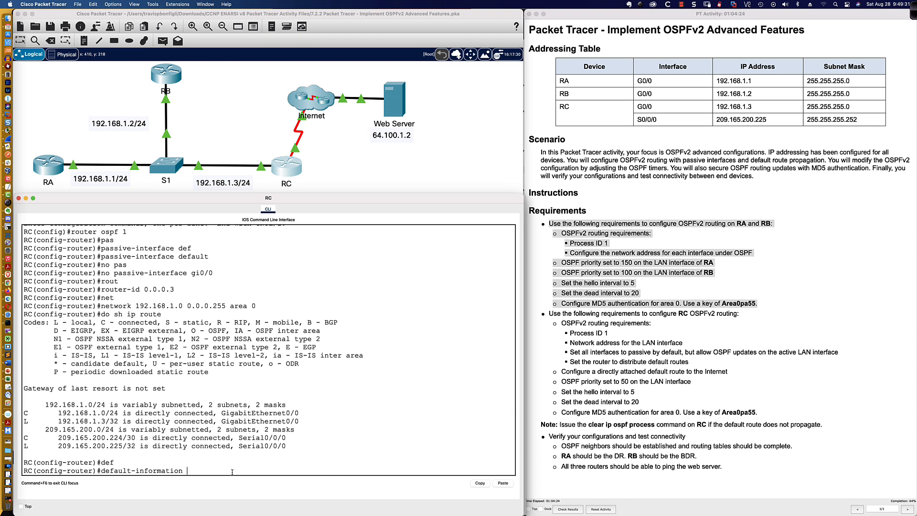
type("ori")
key("Tab")
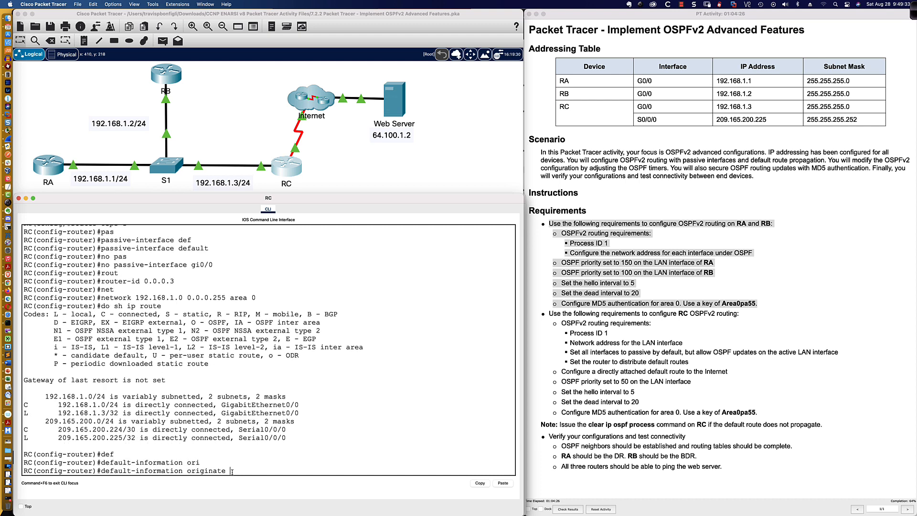
key("Return")
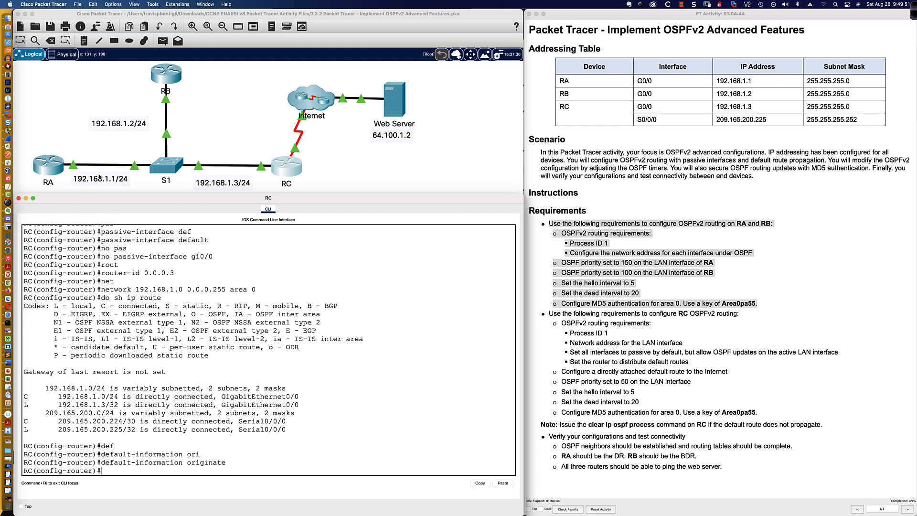
Turn off all debugging on router RA with 'u all'
left_click(53, 166)
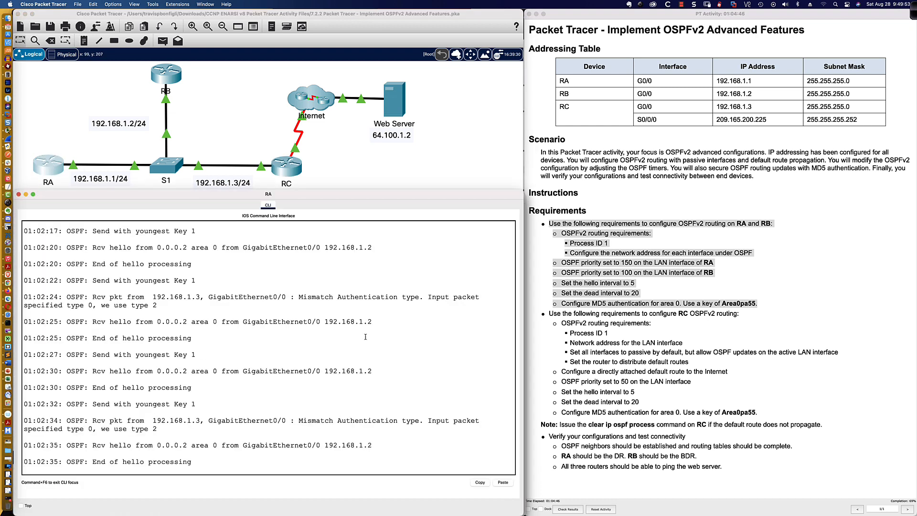
key("Return")
key("Return")
key("Return")
key("Return")
key("Return")
type("u all")
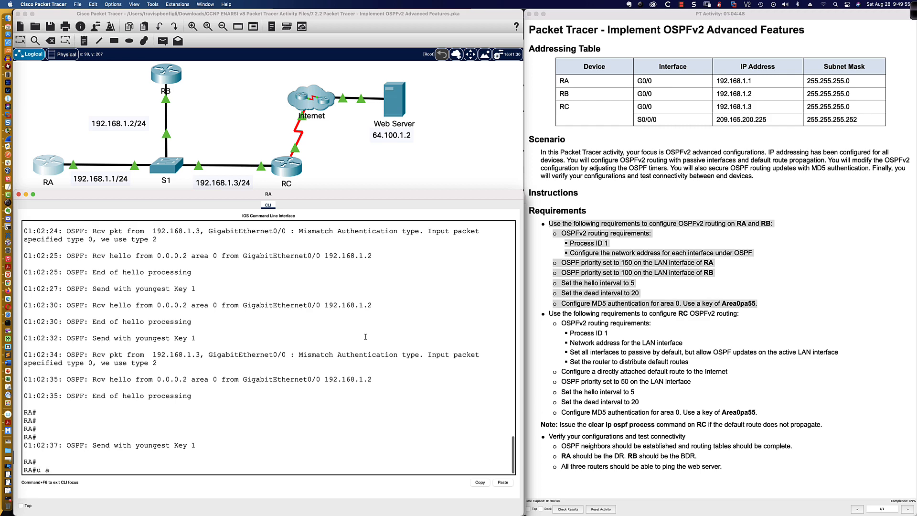
key("Return")
key("Return")
key("Return")
key("Return")
key("Return")
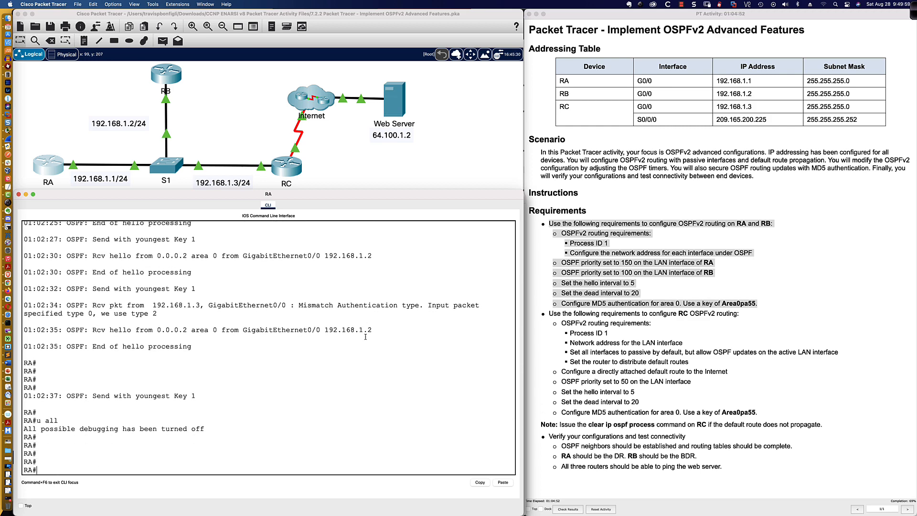
Show RA's routing table and highlight the missing gateway of last resort
type("sh ip route")
key("Return")
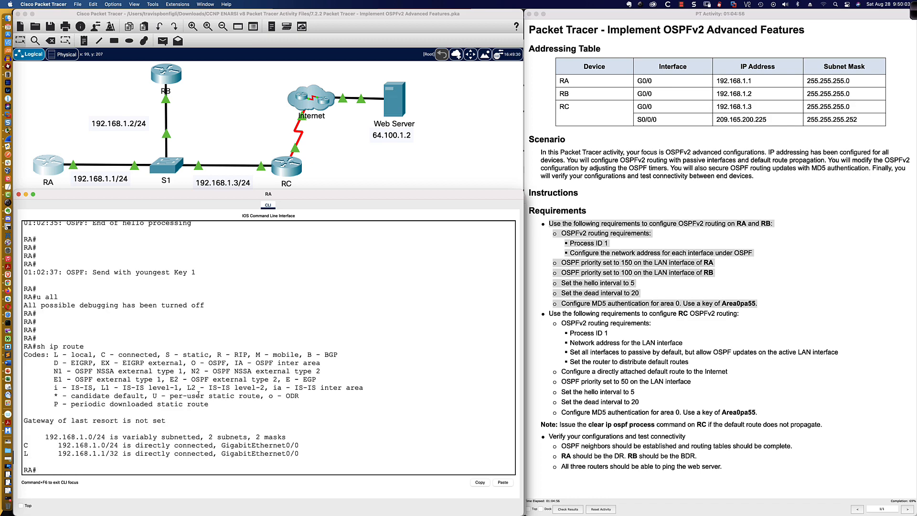
left_click_drag(23, 421, 167, 419)
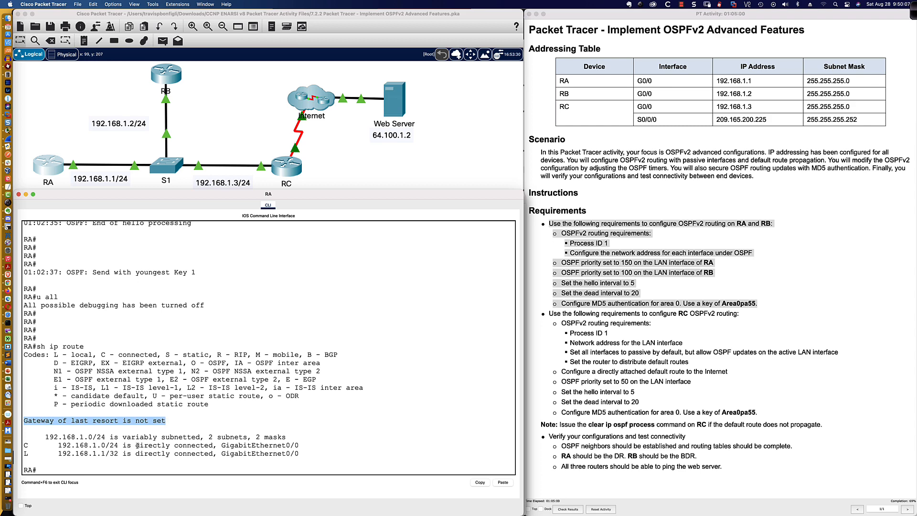
left_click_drag(60, 445, 154, 453)
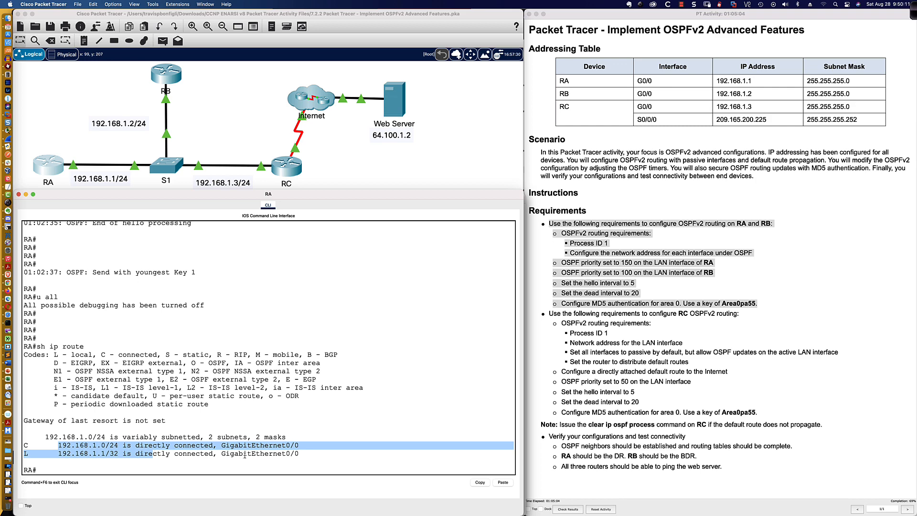
left_click(265, 470)
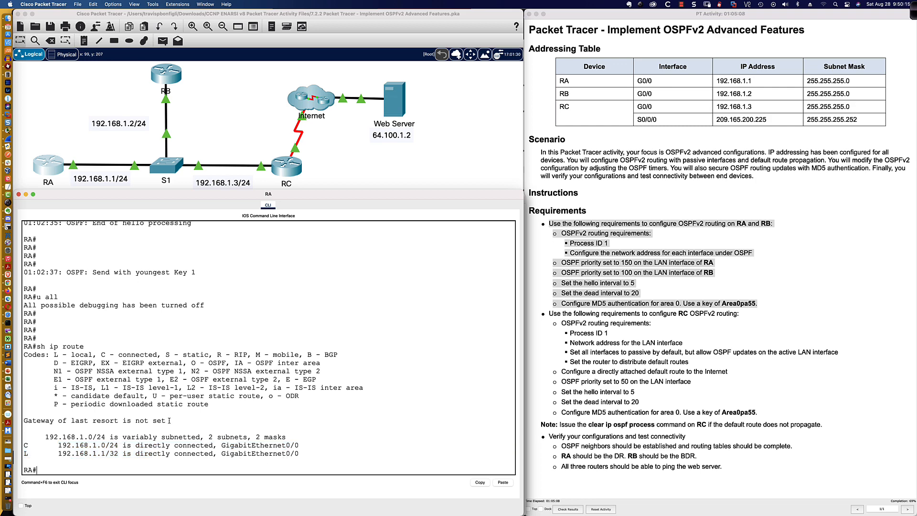
left_click_drag(167, 420, 23, 420)
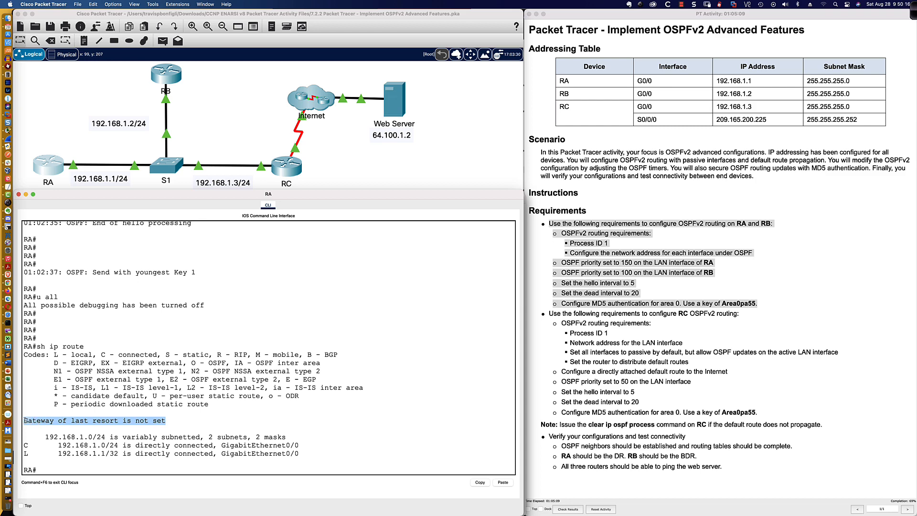
left_click(204, 421)
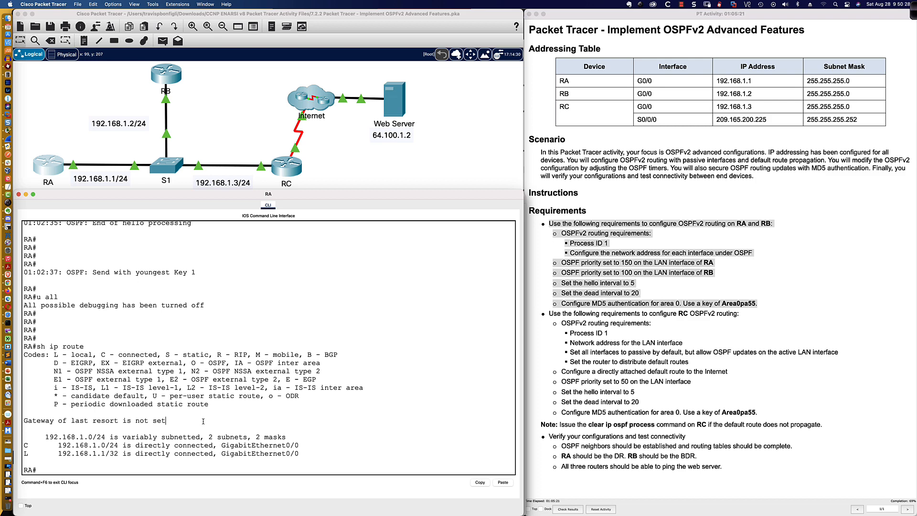
Review RC's current OSPF configuration with 'do sh run | sec router ospf'
left_click(294, 170)
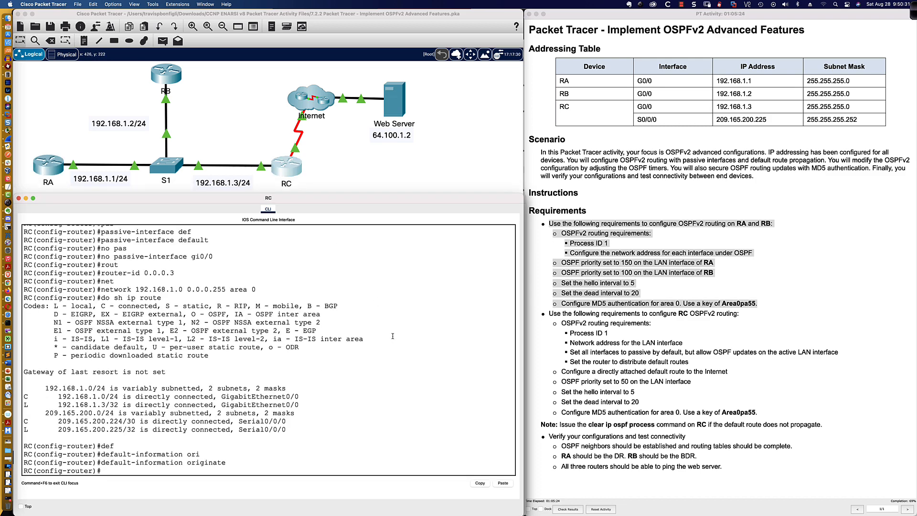
key("Return")
key("Return")
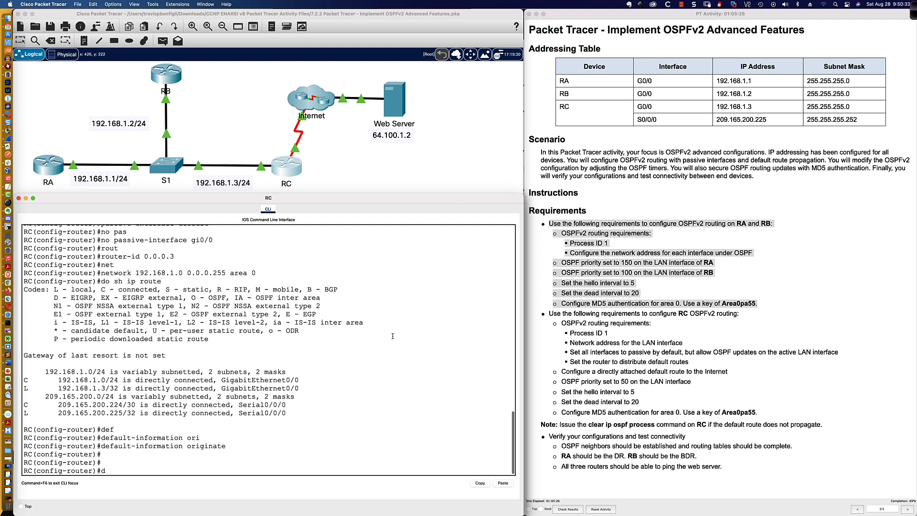
type("do sh run |")
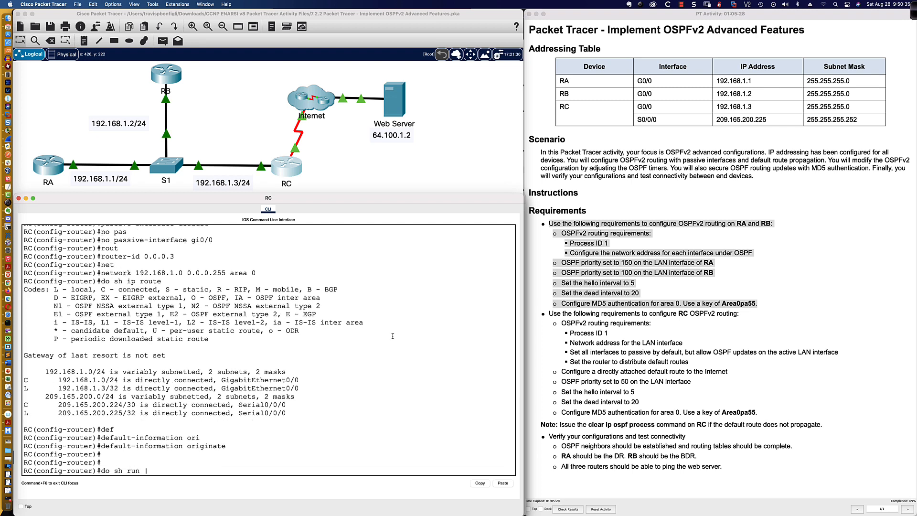
type(" eec router ospf")
key("Return")
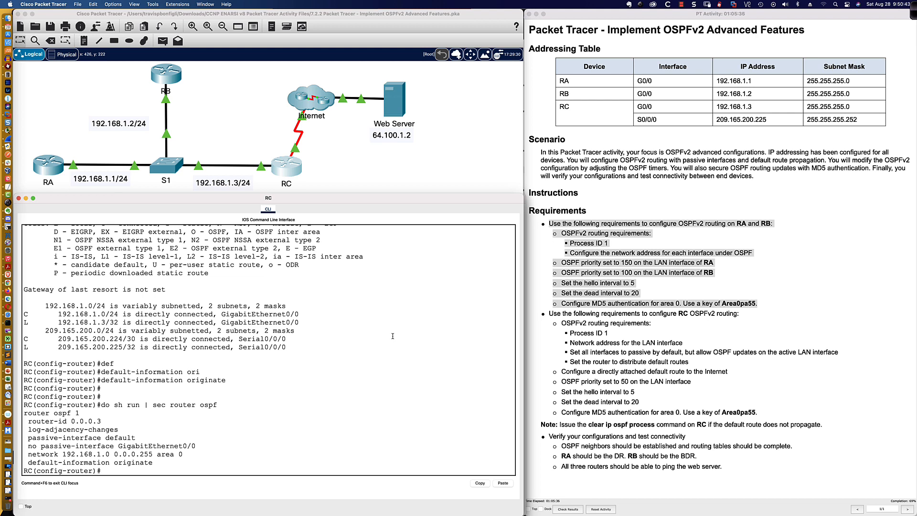
Add 'area 0 authentication message-digest' to RC's OSPF process
type("area 0 atu")
key("Tab")
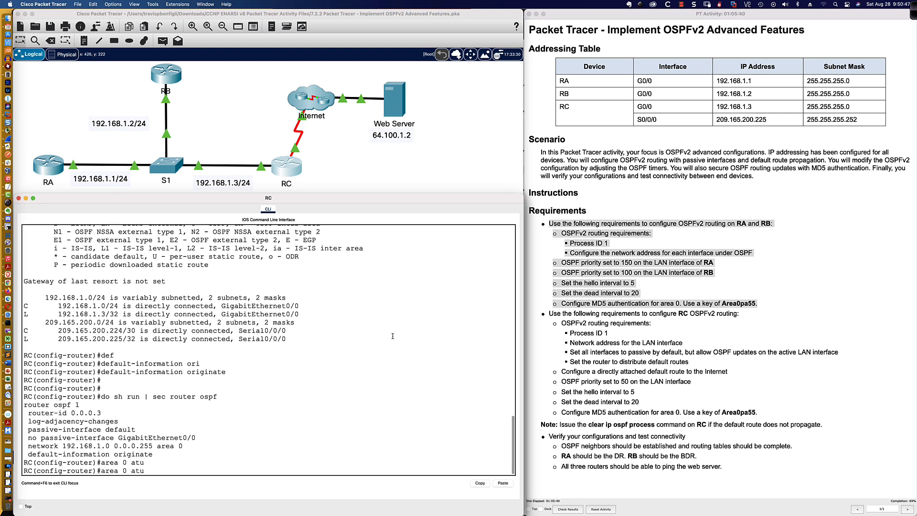
type("mes")
key("Tab")
key("BackSpace")
key("BackSpace")
key("BackSpace")
key("BackSpace")
type("u")
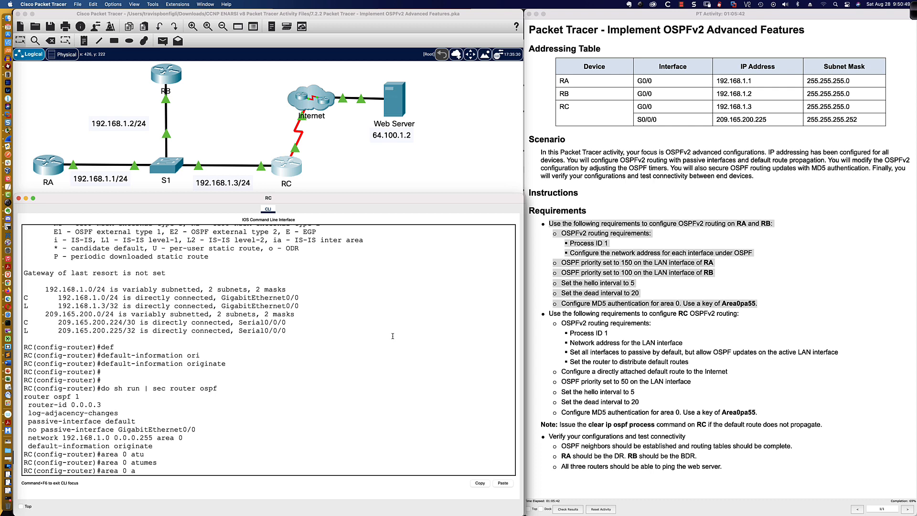
key("Tab")
type("mes")
key("Tab")
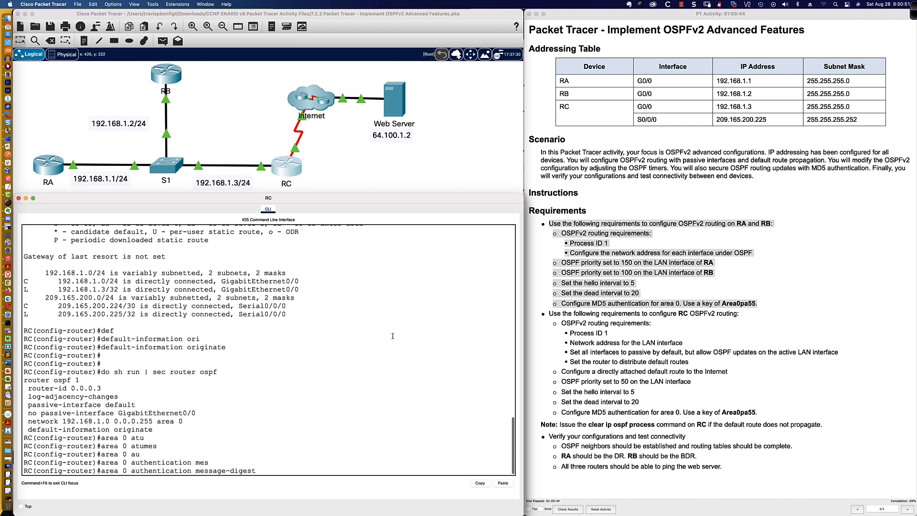
key("Return")
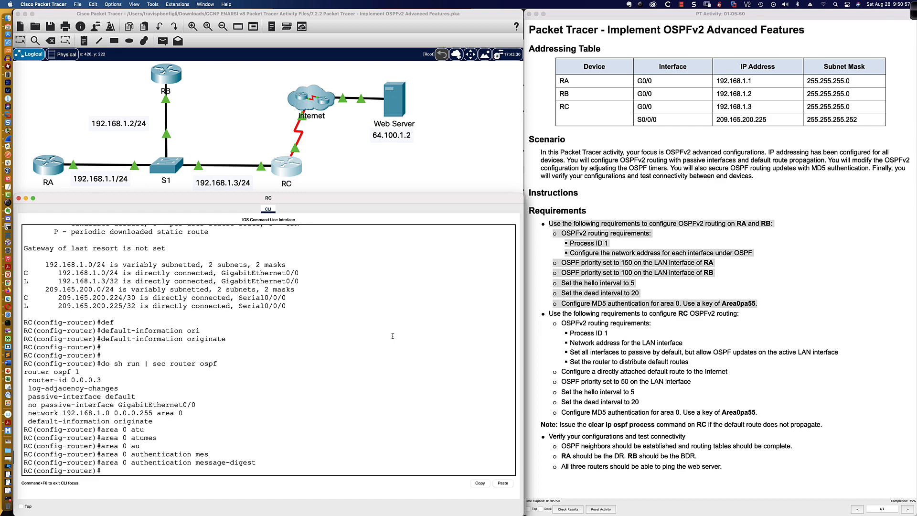
Add default static route 0.0.0.0 0.0.0.0 out Serial0/0/0 on RC
type("exit")
key("Return")
type("ip route")
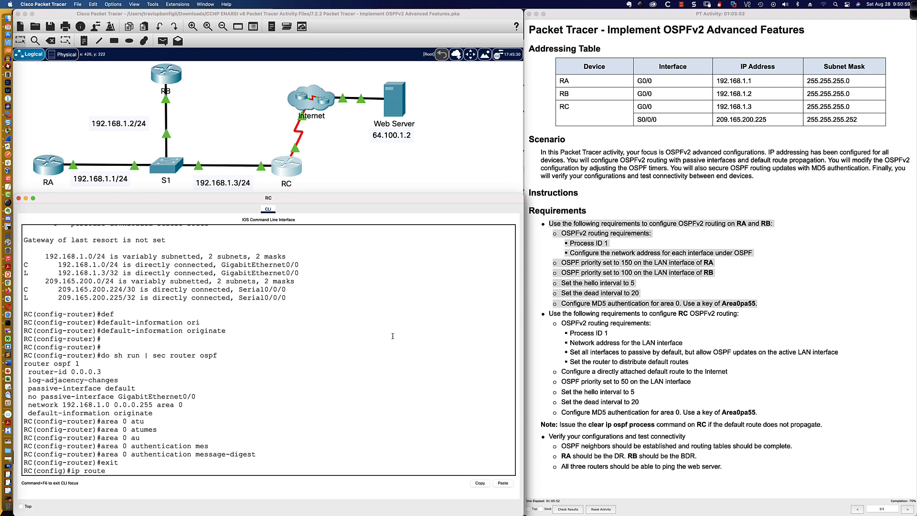
type(" 0.0.0.0 0.0.0")
type(".0")
type("?")
type("s")
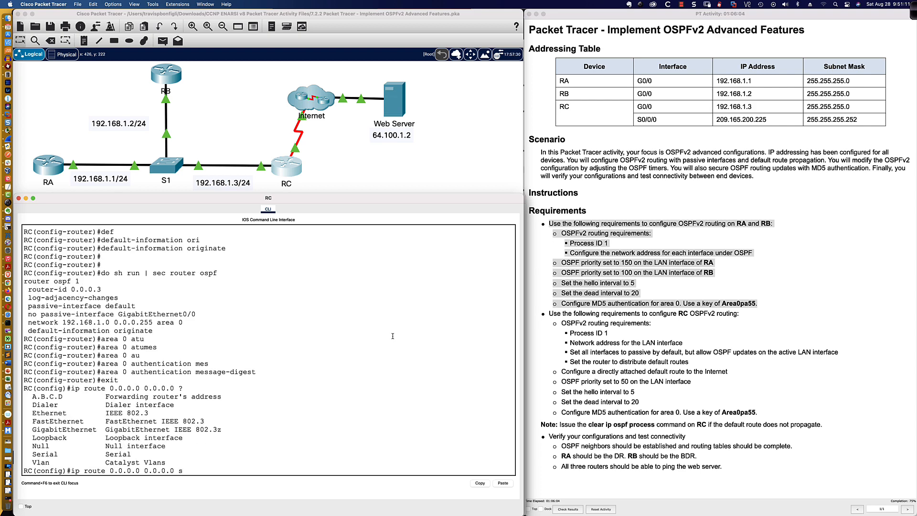
type("0/0/0")
key("Return")
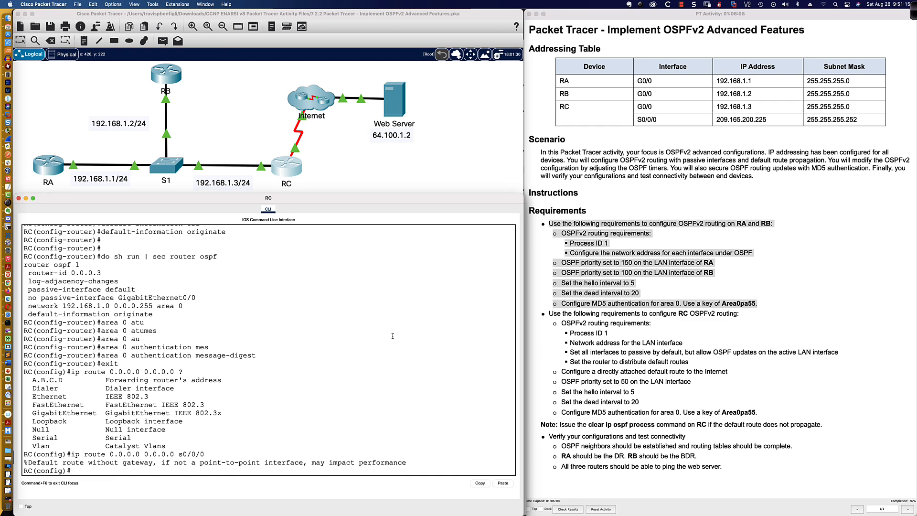
key("Return")
key("Return")
key("Return")
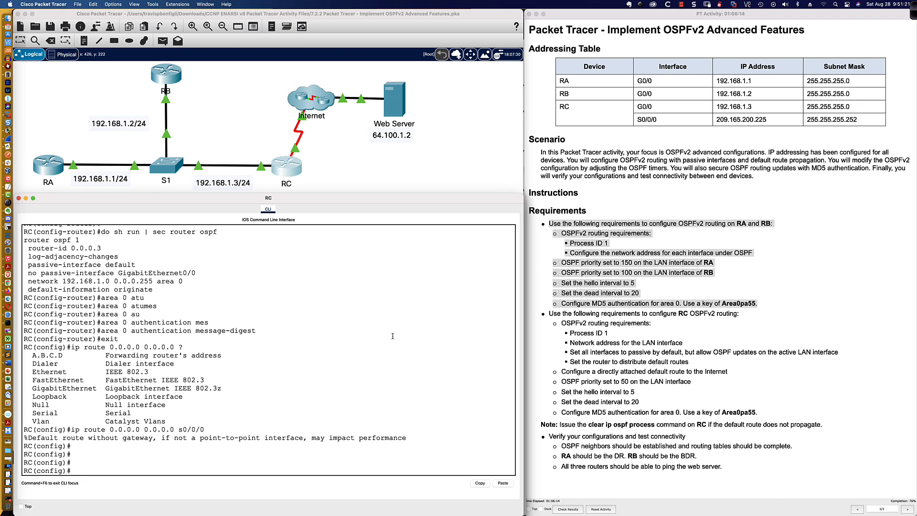
Verify the new S* default route in RC's routing table
type("do sh ip route")
key("Return")
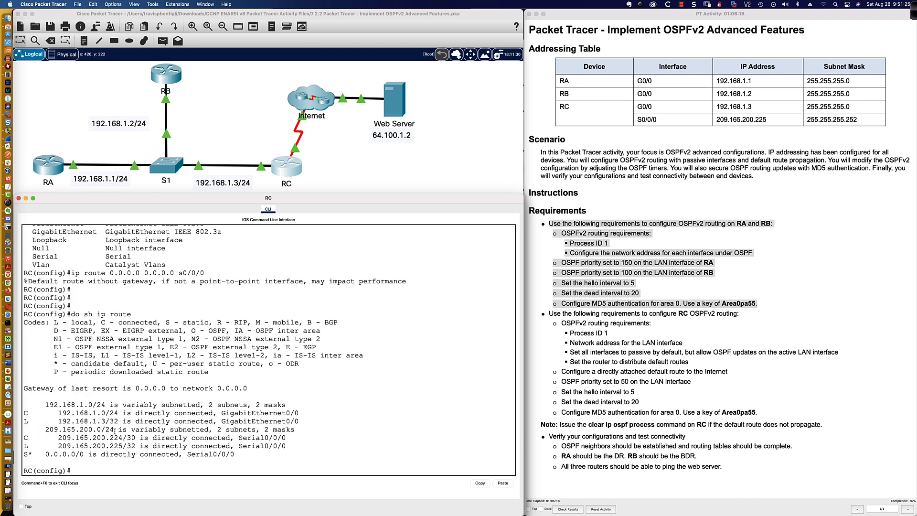
left_click_drag(25, 454, 234, 453)
scroll(201, 120, "up", 3)
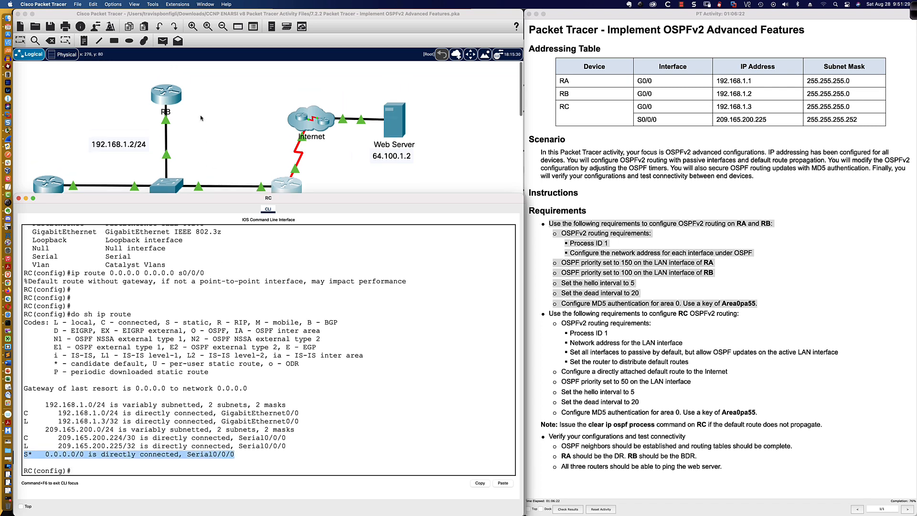
scroll(201, 119, "down", 3)
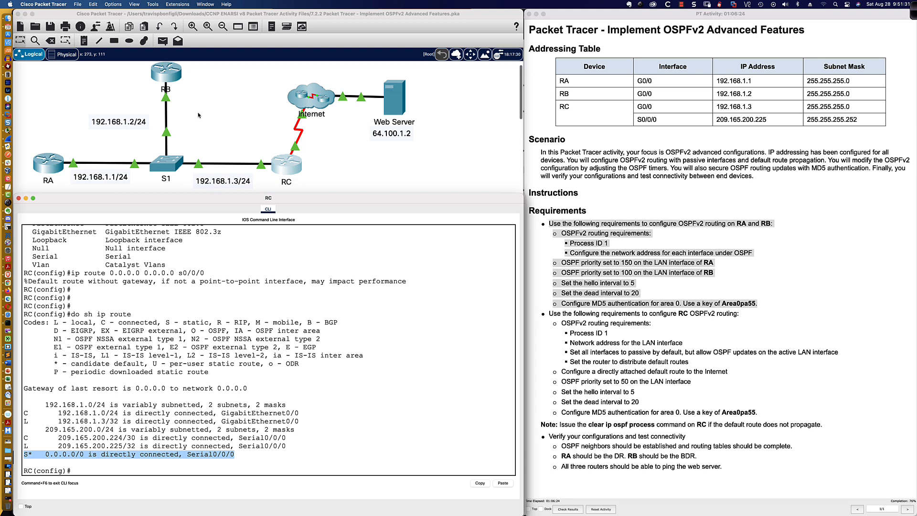
left_click(167, 77)
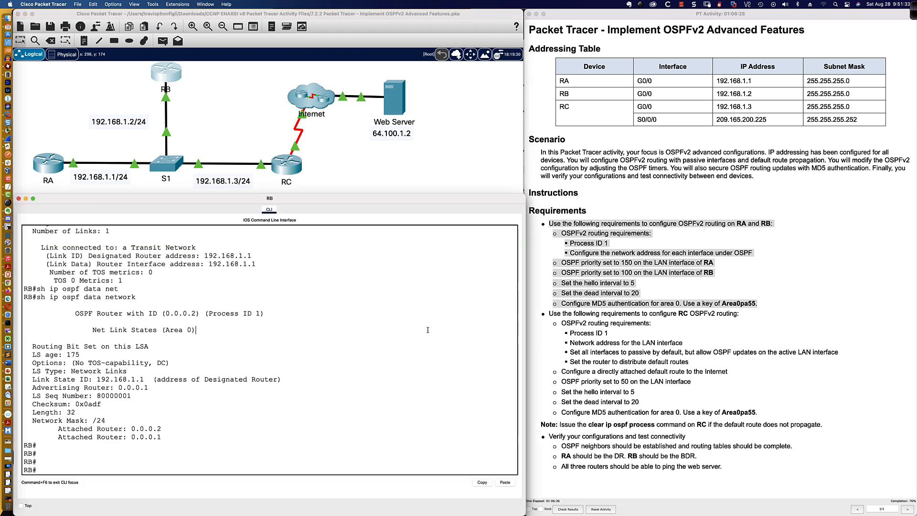
key("Return")
key("Return")
key("Return")
type("sh ip route")
key("Return")
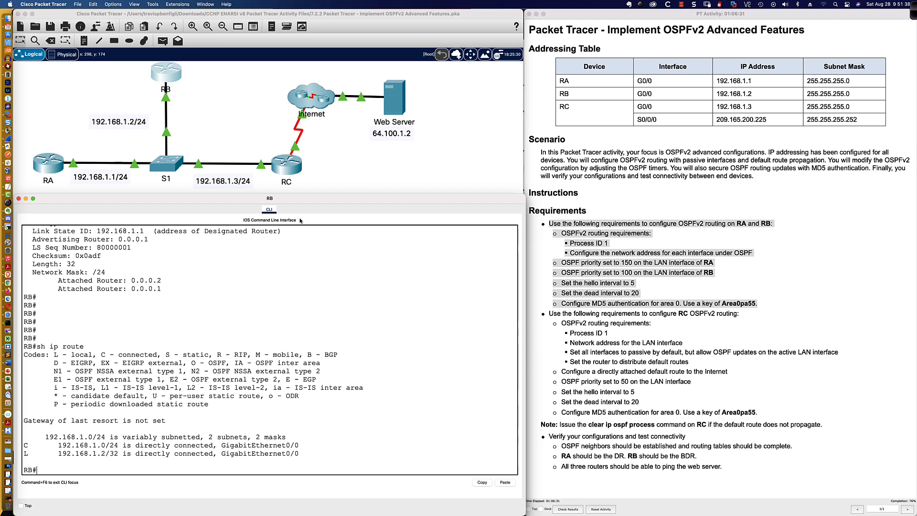
left_click(287, 166)
left_click(362, 437)
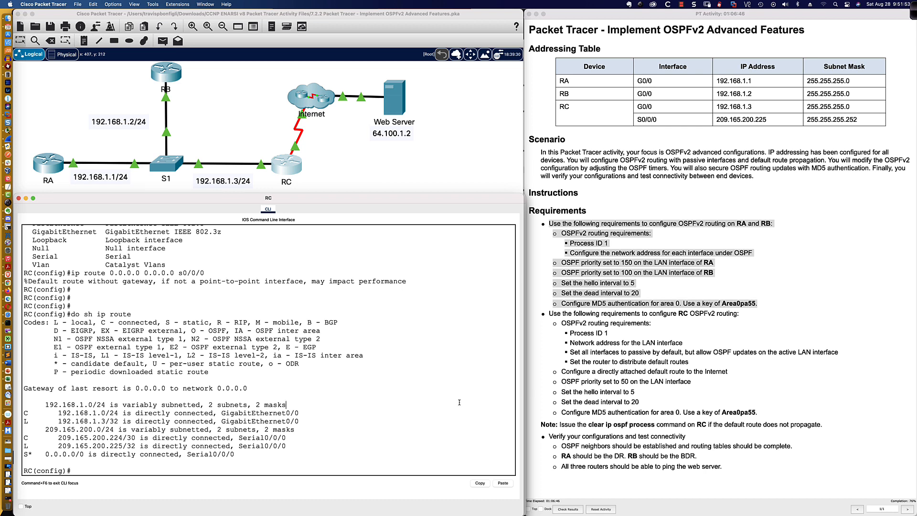
Set RC's GigabitEthernet0/0 OSPF priority to 50
type("int gi0/0")
key("Return")
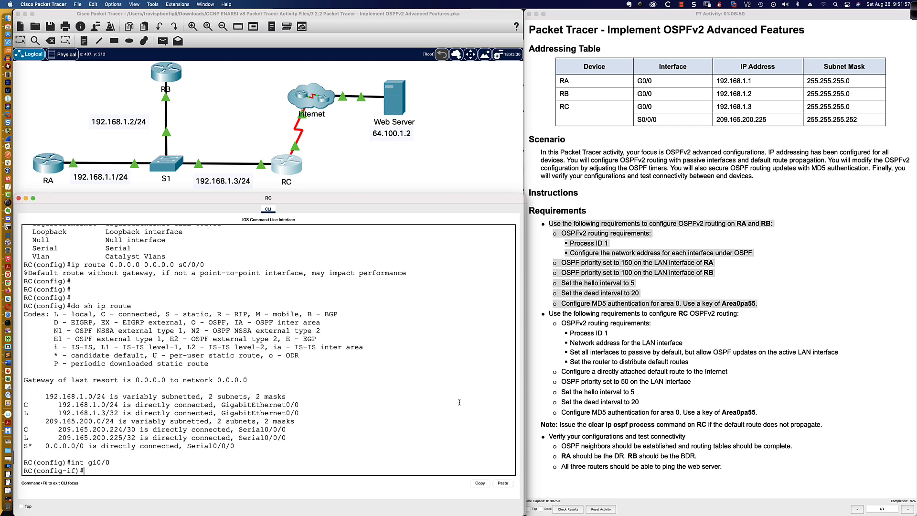
key("Return")
key("Return")
key("Return")
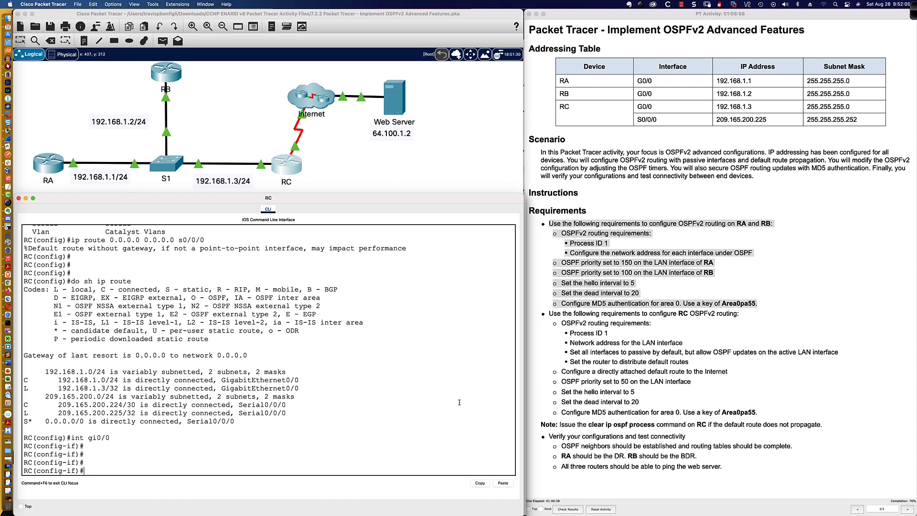
type("ip ospf pri")
key("Tab")
type("50")
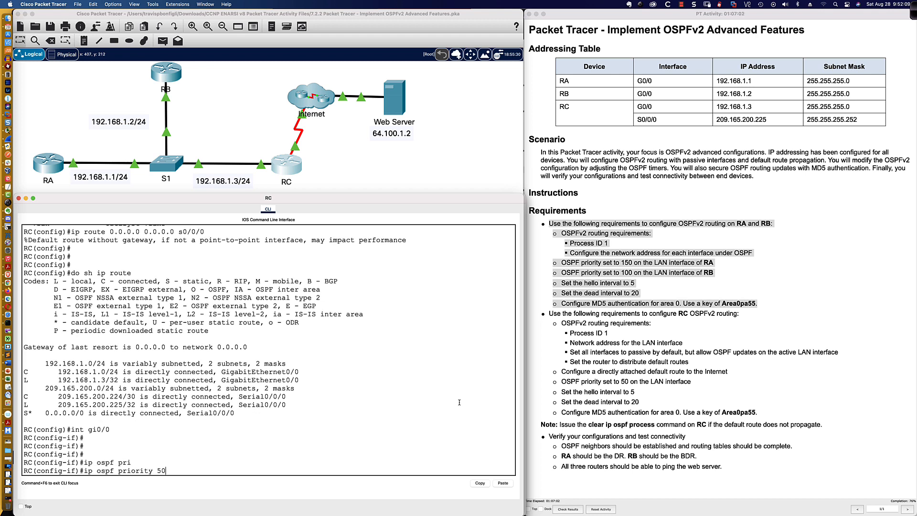
key("Return")
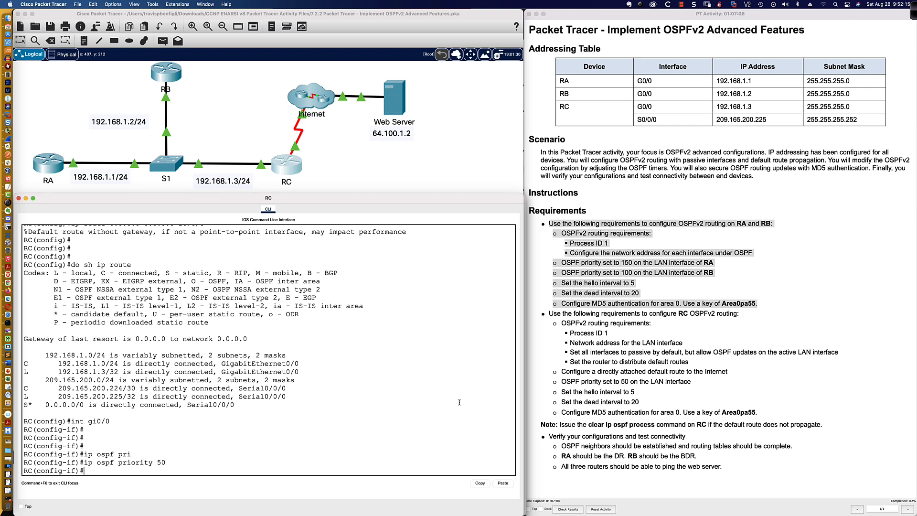
Set G0/0's OSPF hello interval to 5 and dead interval to 20
type("ip ospf hel")
key("Tab")
type("5")
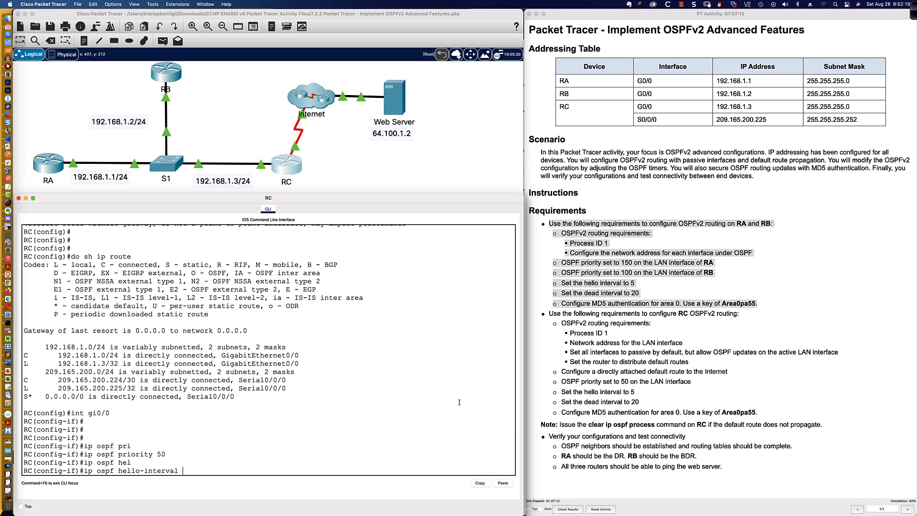
key("Return")
type("ip ")
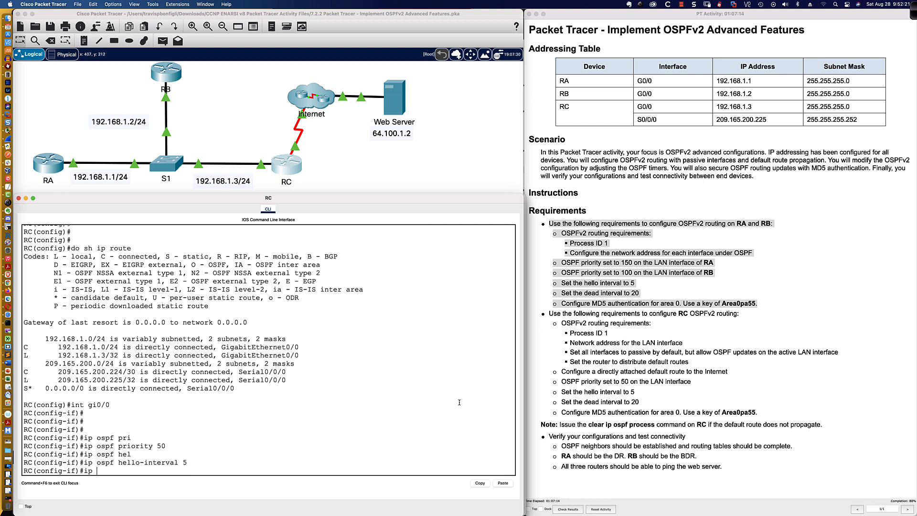
type("ospf de")
key("Tab")
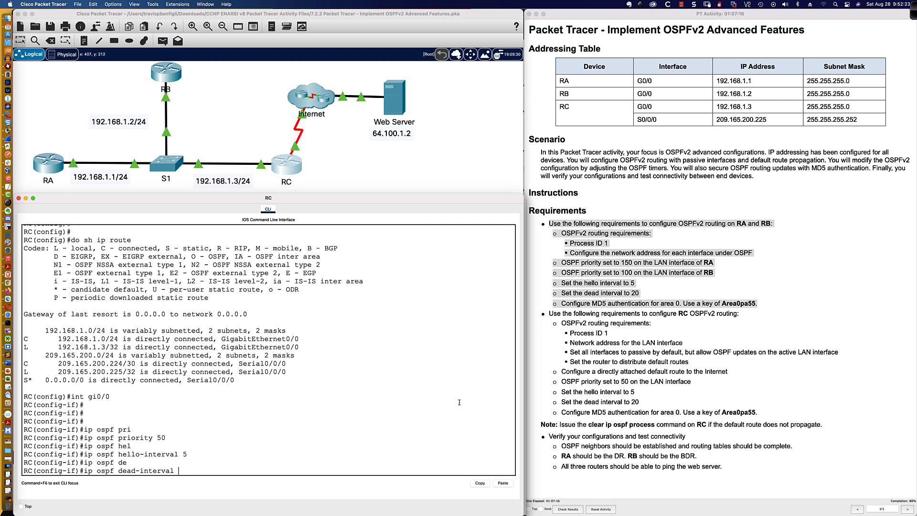
type("20")
key("Return")
Add OSPF message-digest-key 1 md5 with the area key on G0/0, letting neighbors reach FULL
type("ip ospf")
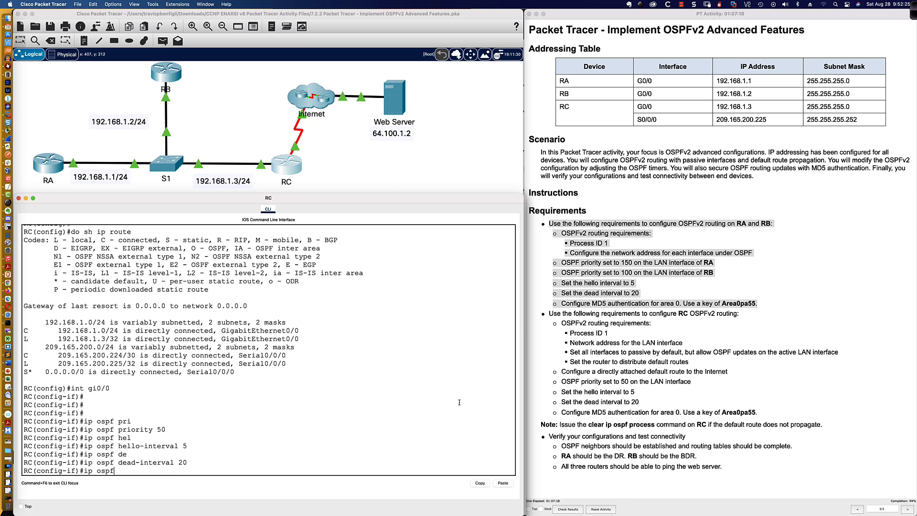
type(" mes")
key("Tab")
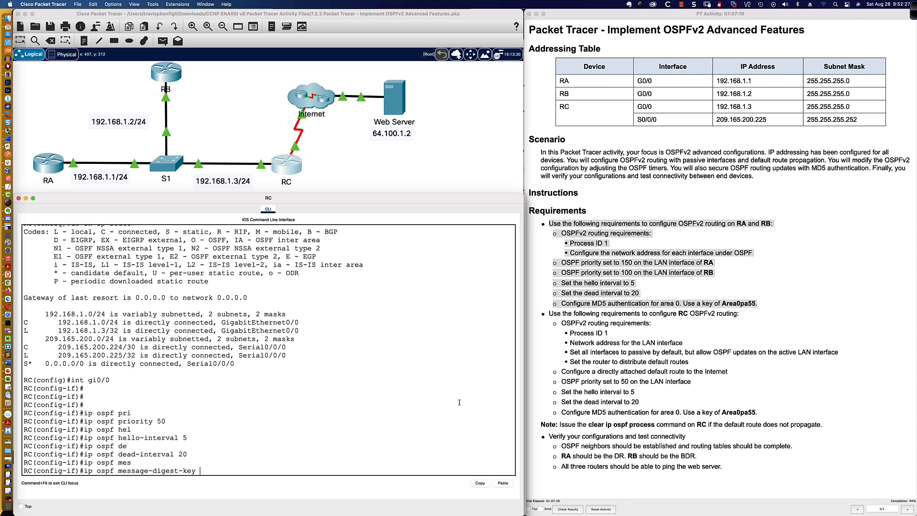
type("1 md5 Area0pa55")
key("Return")
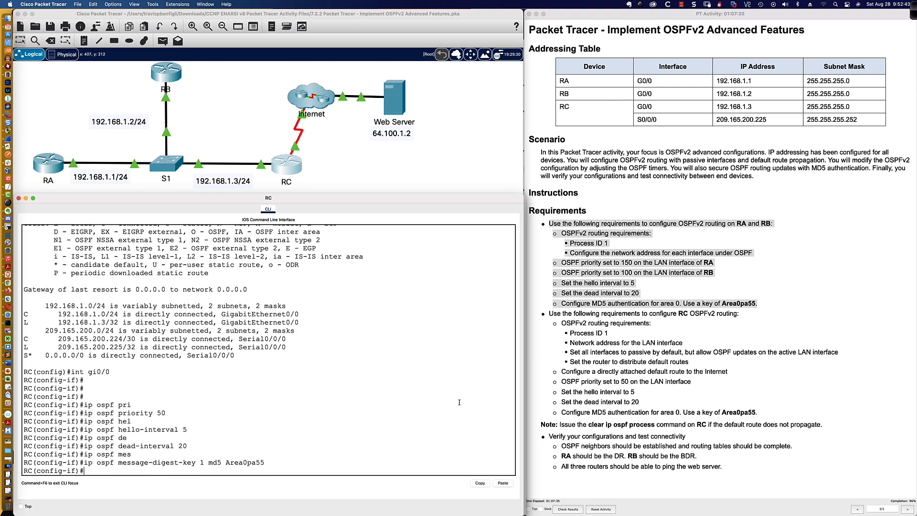
key("Return")
key("Return")
key("Return")
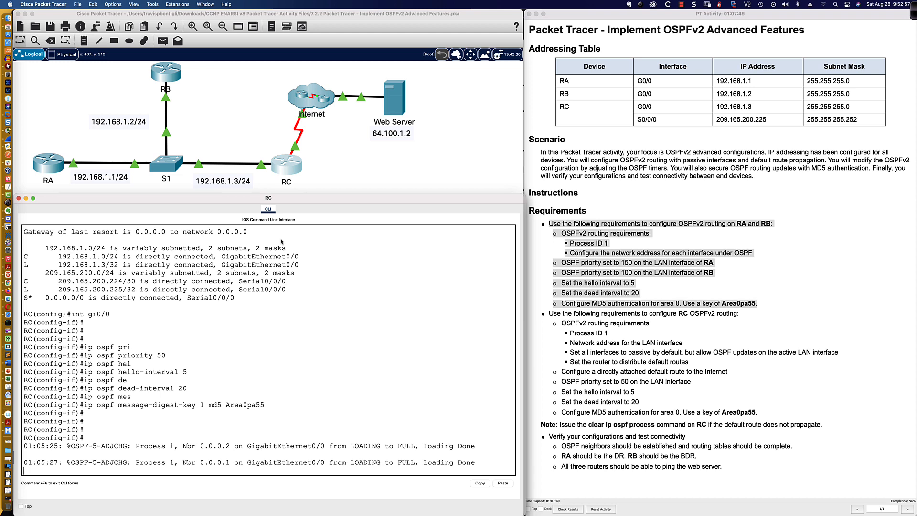
left_click(53, 163)
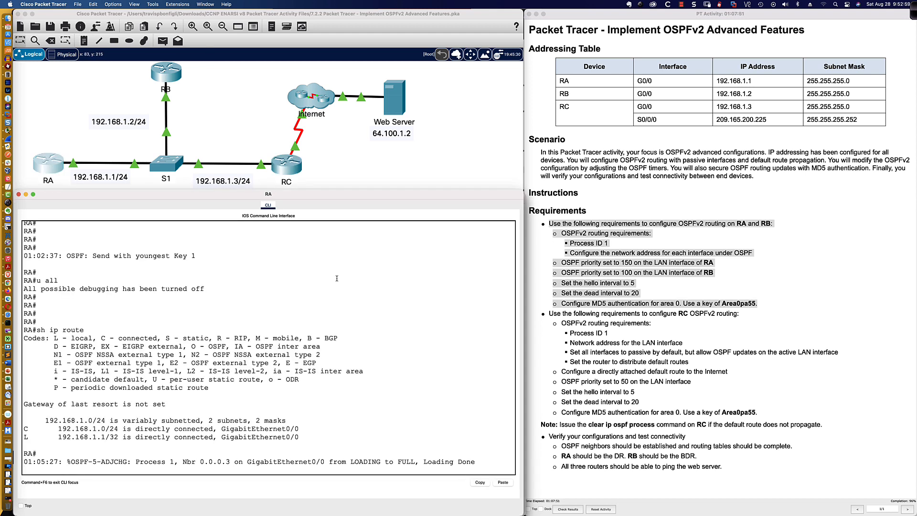
Check RA's routing table for the new O*E2 OSPF default route
key("Return")
key("Return")
key("Return")
key("Return")
type("sh ip route")
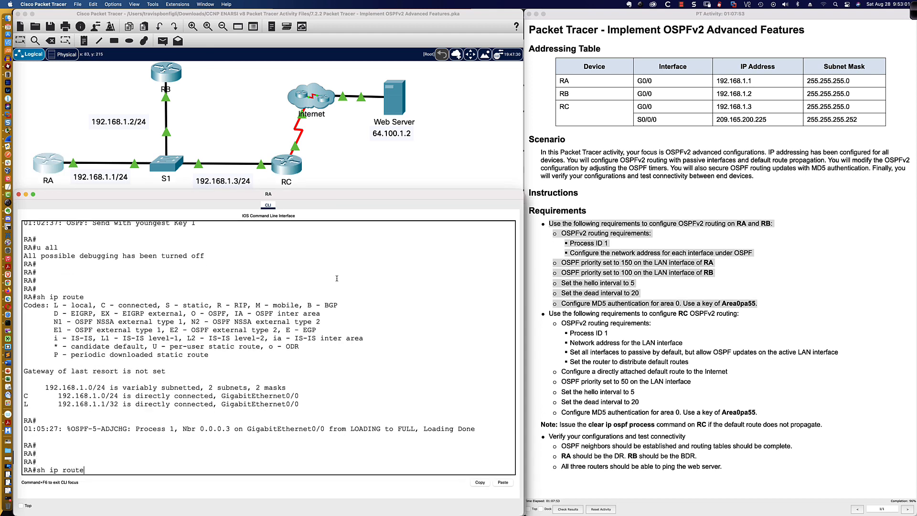
key("Return")
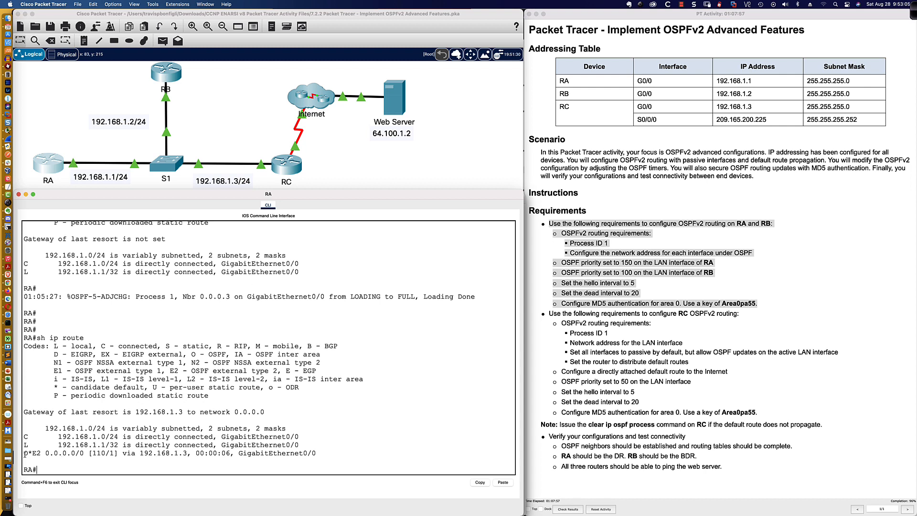
left_click_drag(24, 453, 42, 454)
left_click_drag(170, 371, 277, 371)
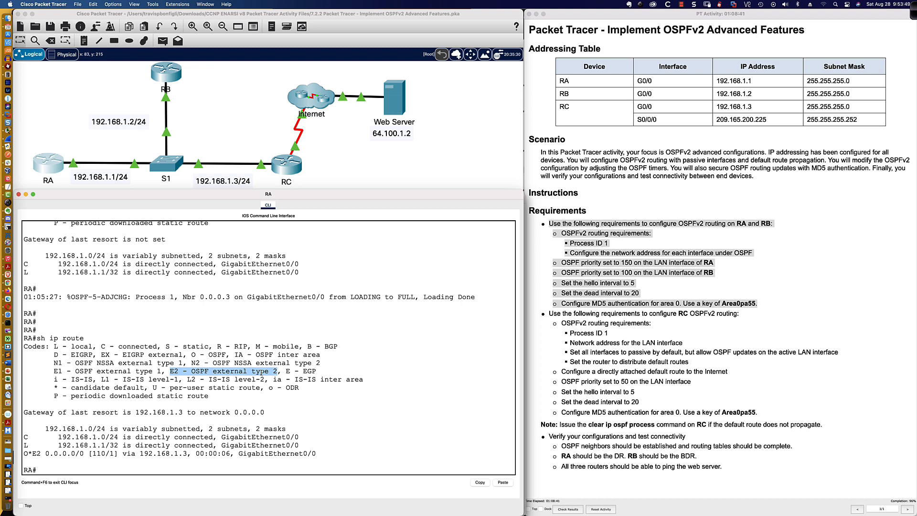
left_click(347, 402)
Ping web server 64.100.1.2 from RA, RB and RC, then check the activity results
type("p")
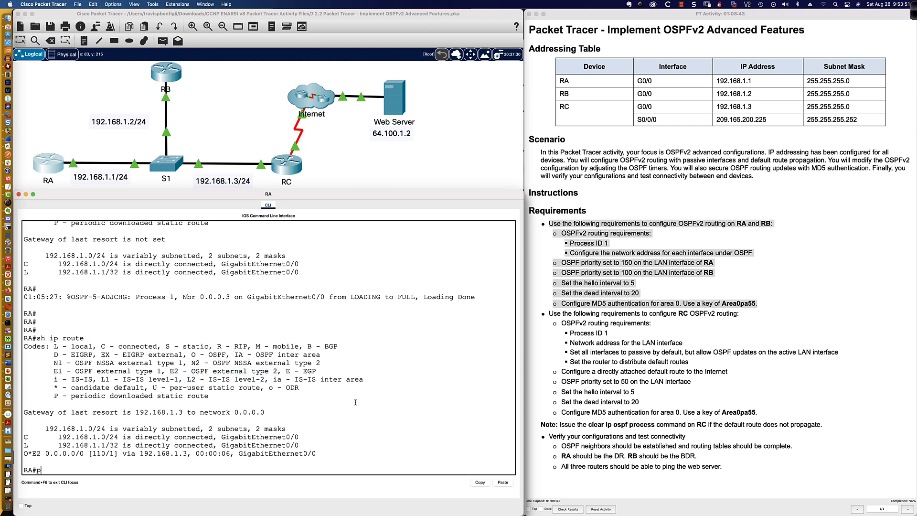
type("ing 64.100.1.2")
key("Return")
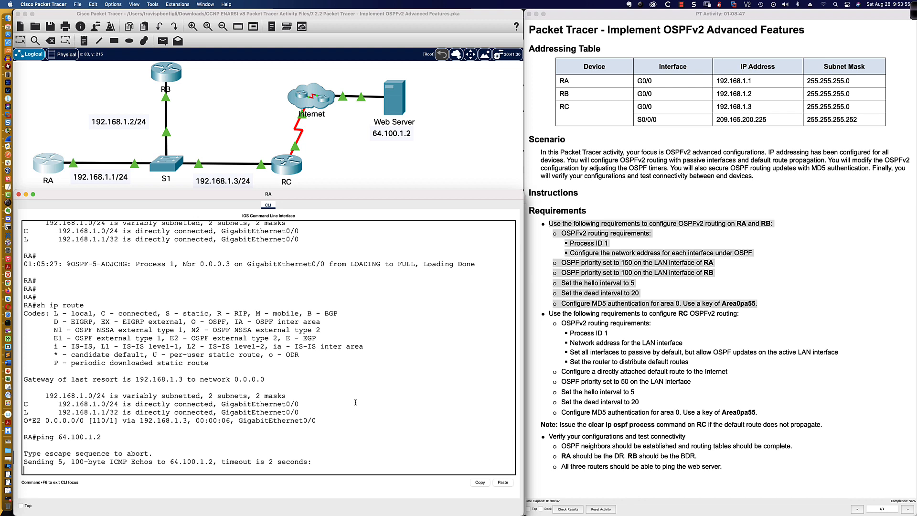
left_click(166, 73)
key("Return")
key("Return")
key("Return")
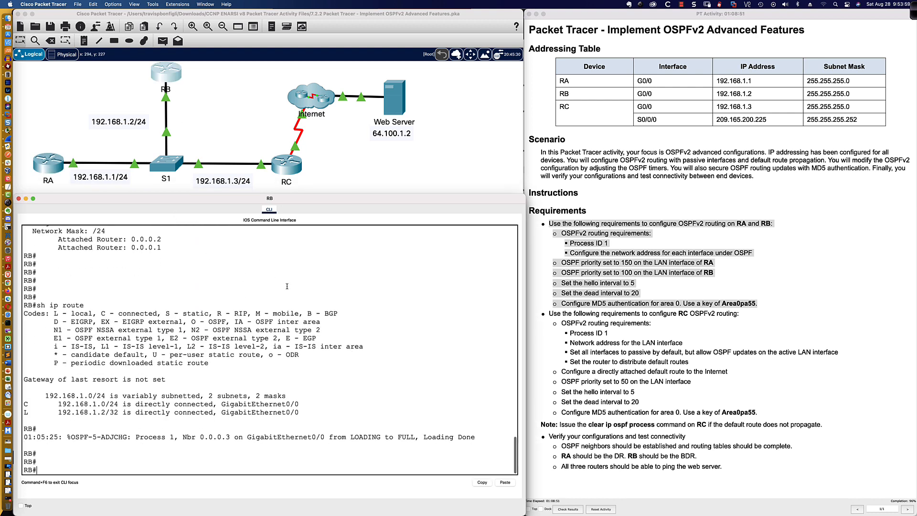
type("ping 64.100.1.2")
key("Return")
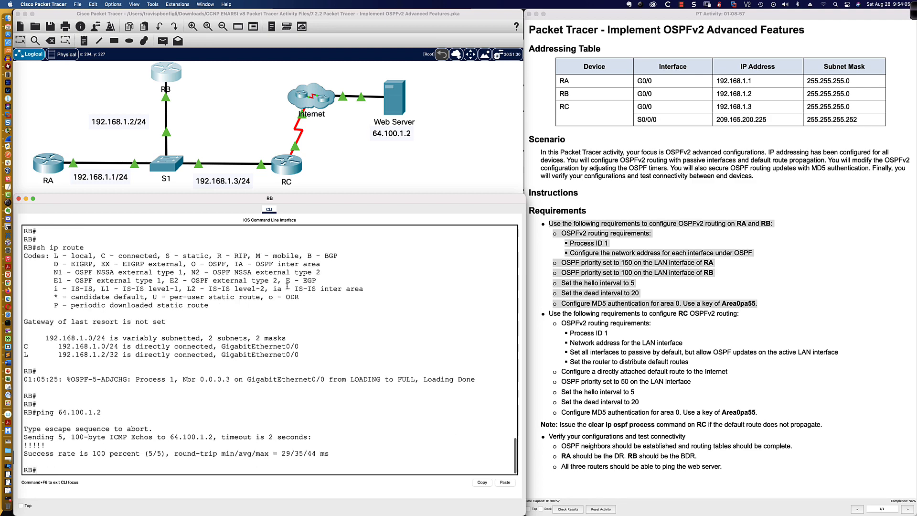
left_click(296, 163)
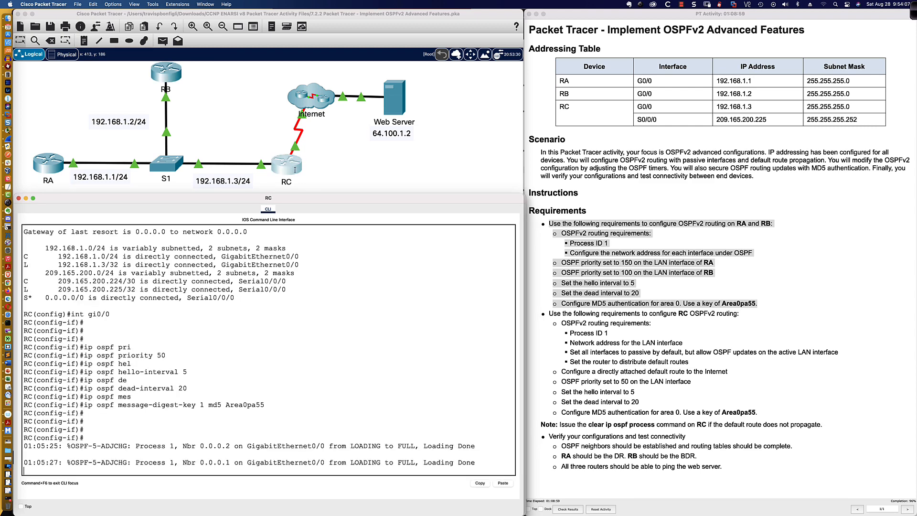
key("Return")
key("Return")
key("Return")
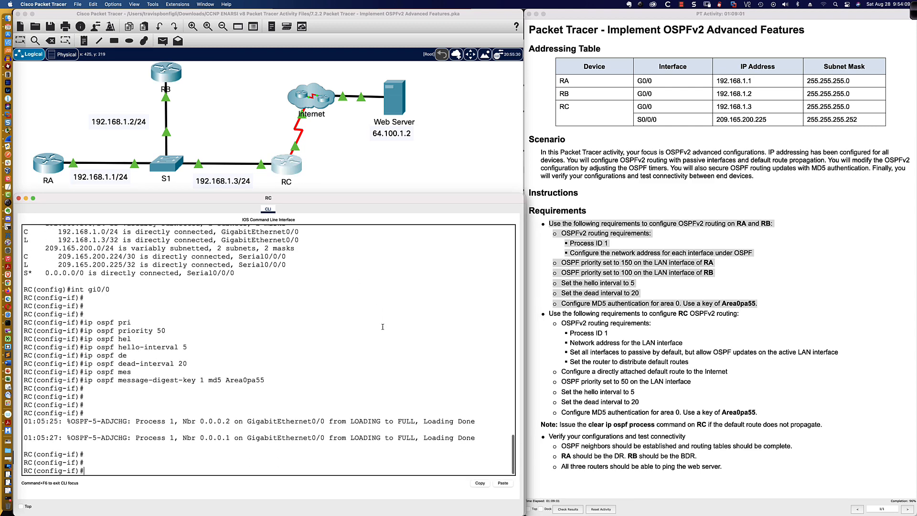
type("end")
key("Return")
key("Return")
key("Return")
key("Return")
type("p")
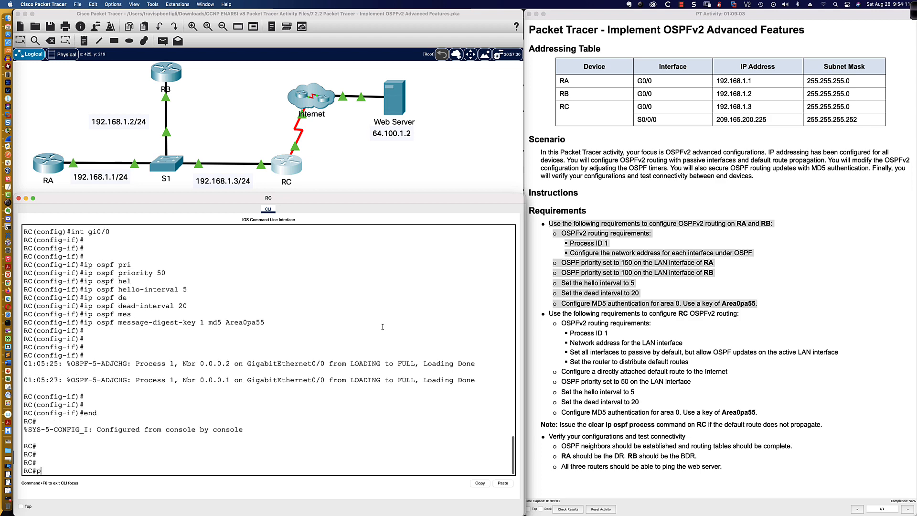
type("ing 64.100.1.2")
key("Return")
key("Return")
key("Return")
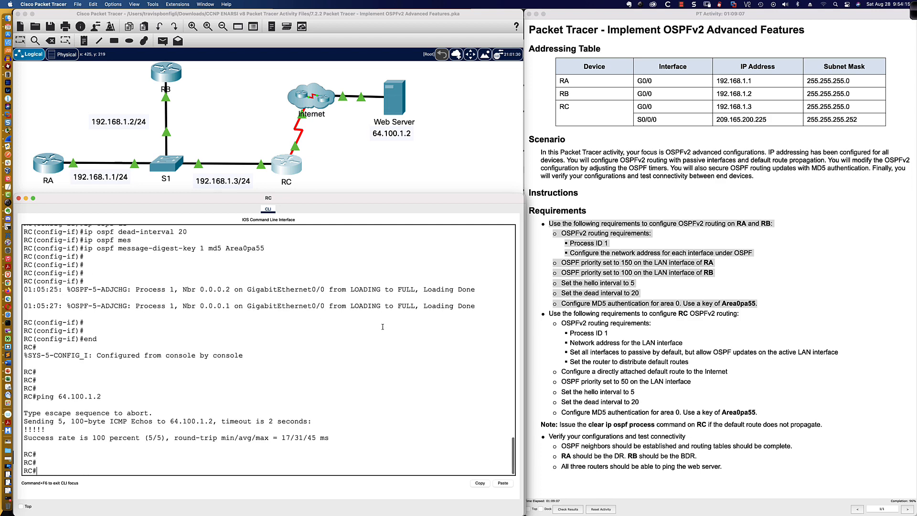
left_click(567, 509)
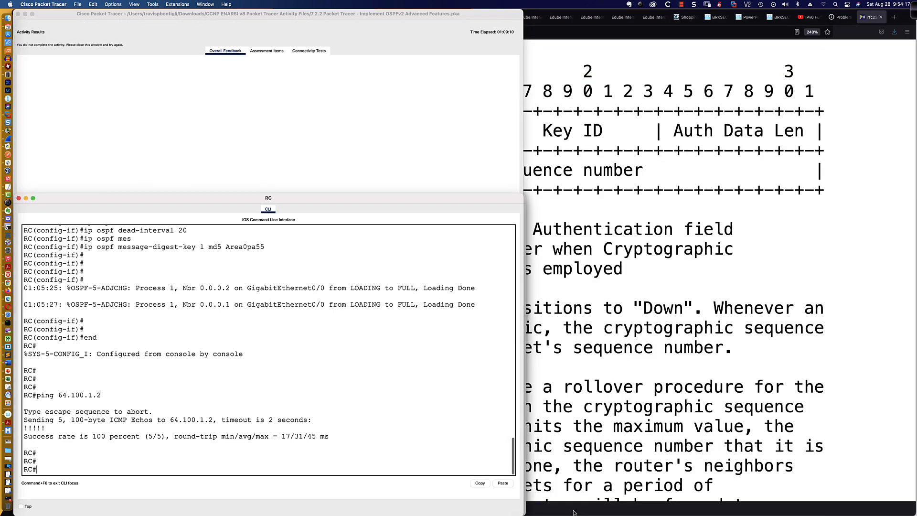
View the Assessment Items: score 75/78, OSPF Authentication on G0/0 marked incorrect
left_click(266, 51)
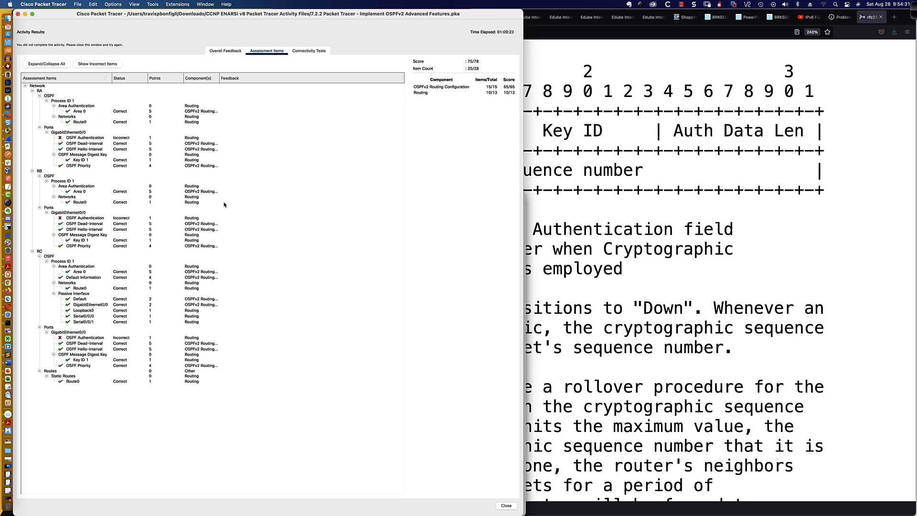
Close Activity Results and display RA's running configuration
left_click(18, 14)
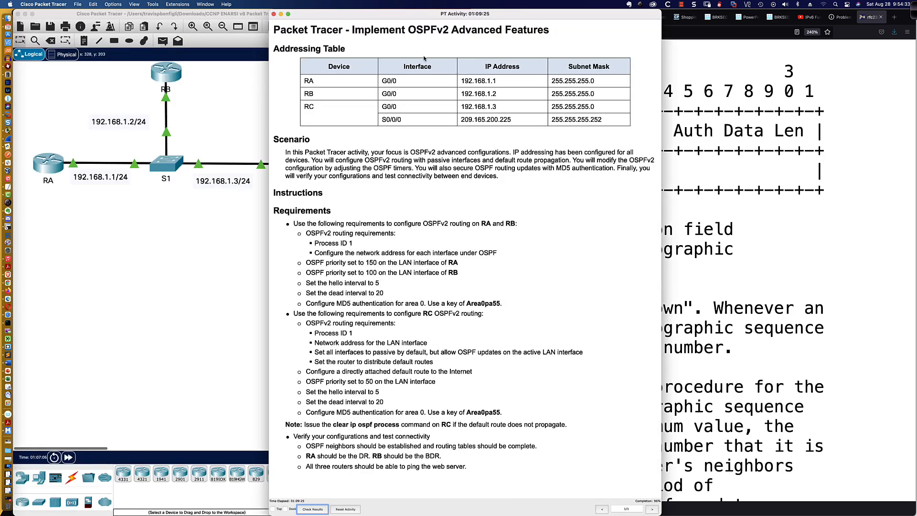
left_click_drag(372, 15, 625, 16)
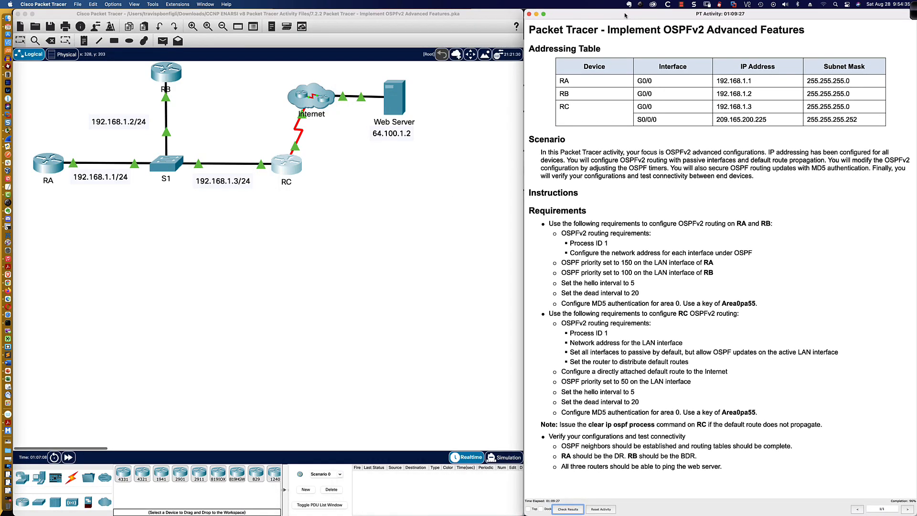
left_click(52, 165)
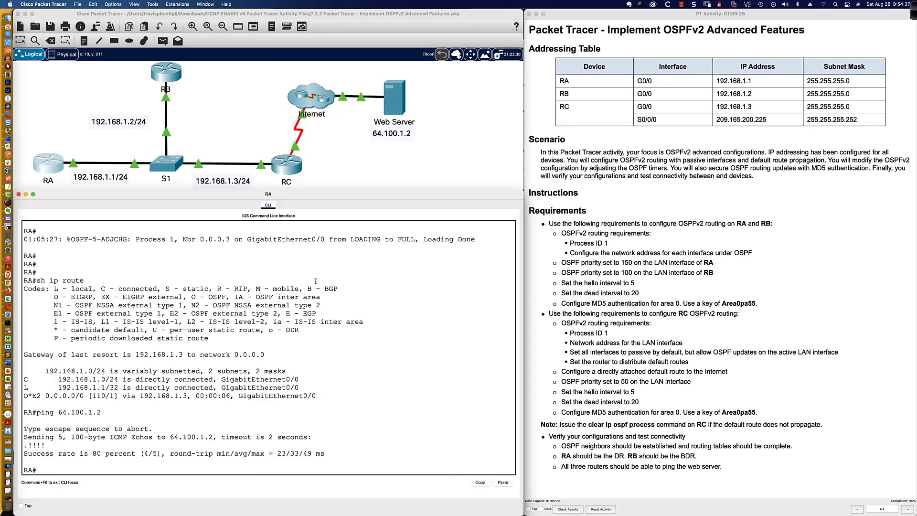
key("Return")
key("Return")
key("Return")
key("Return")
type("sh run")
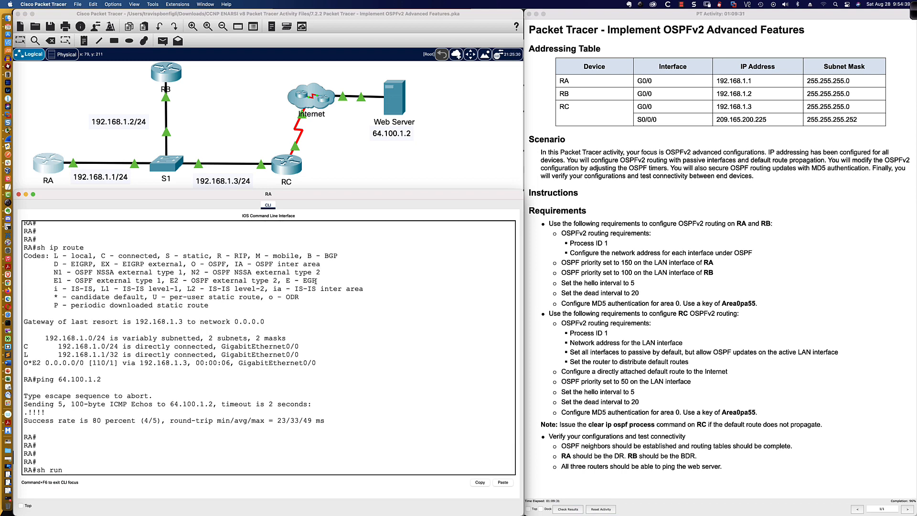
type(" int gi0/0")
key("Return")
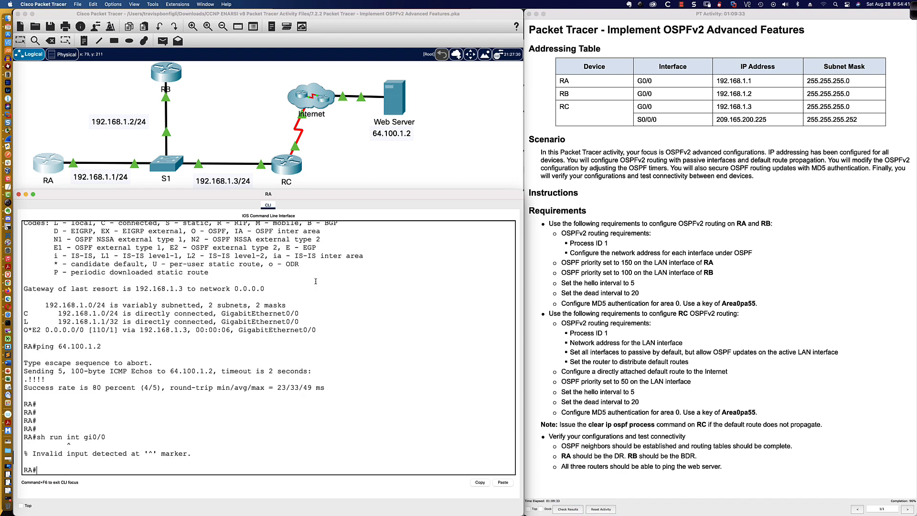
type("sh run")
key("Return")
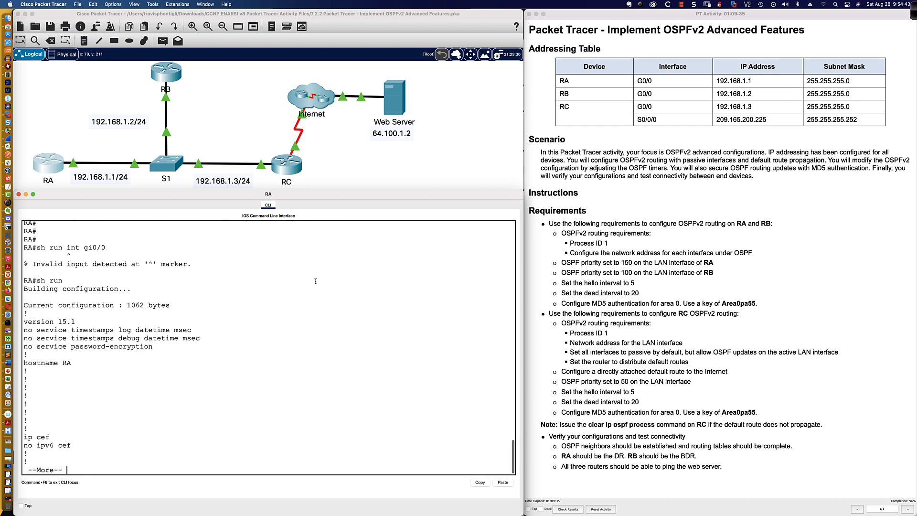
Review RA's G0/0 OSPF settings, then list neighbors 0.0.0.2 FULL/BDR and 0.0.0.3 FULL/DROTHER
key("space")
key("Return")
key("Return")
key("Return")
key("Return")
key("Return")
key("Return")
key("Return")
key("Return")
key("Return")
key("Return")
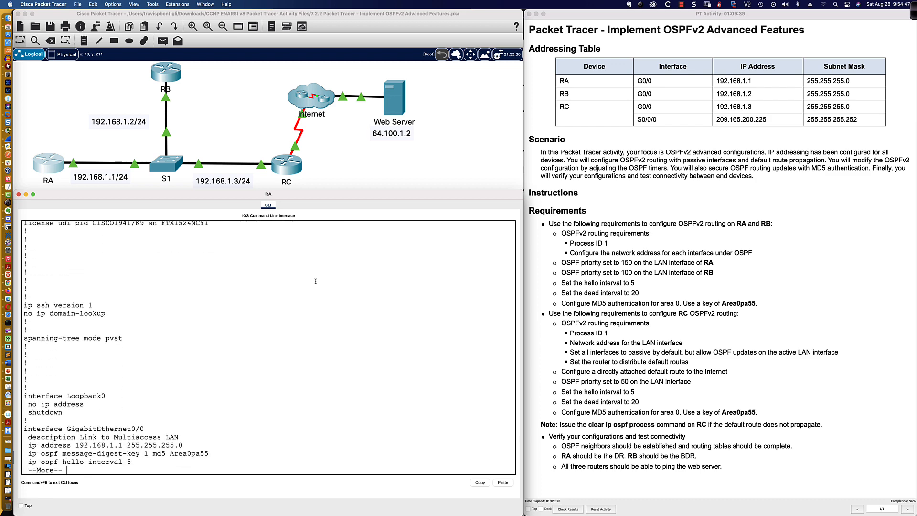
key("Return")
key("Return")
key("Return")
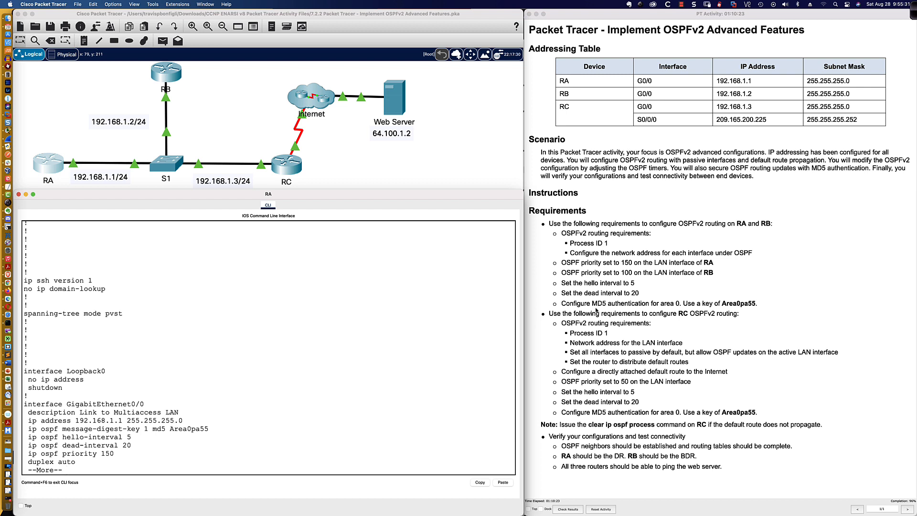
key("q")
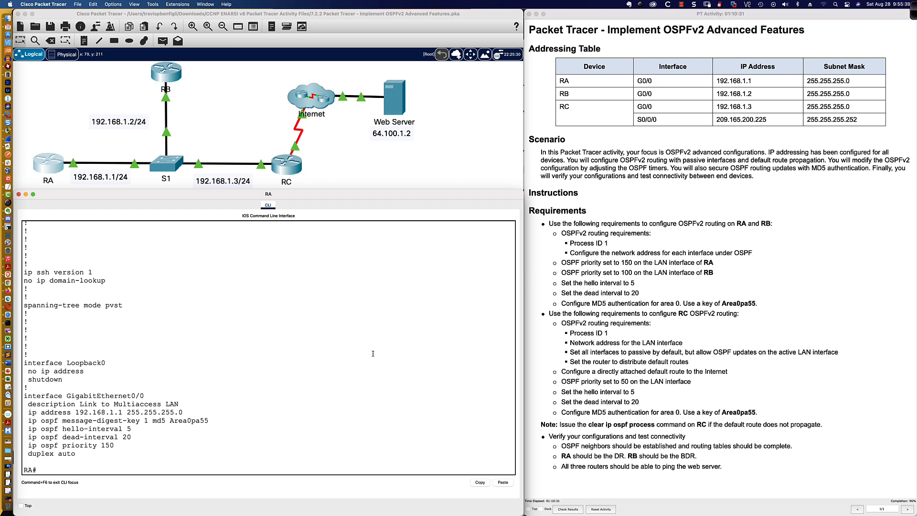
type("sh ip ospf neigh")
key("Return")
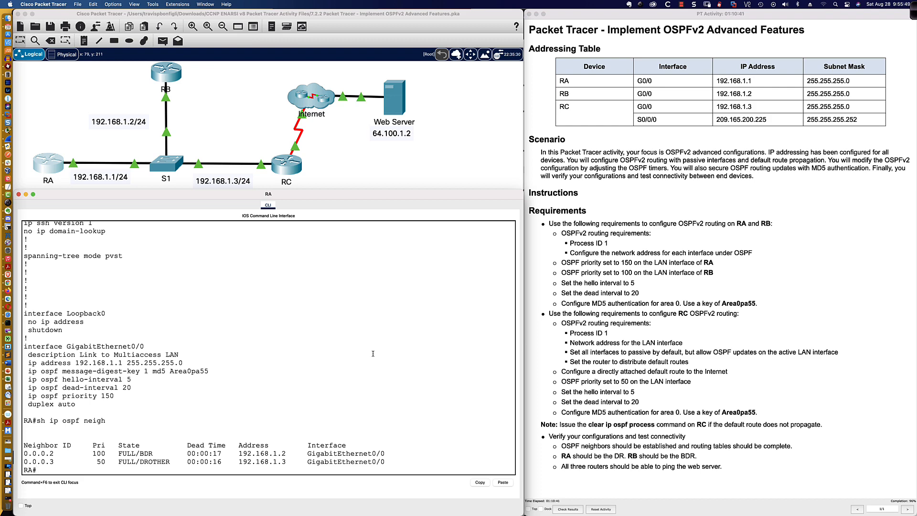
Remove 'area 0 authentication message-digest' from RA's OSPF process 1
type("conf t")
key("Return")
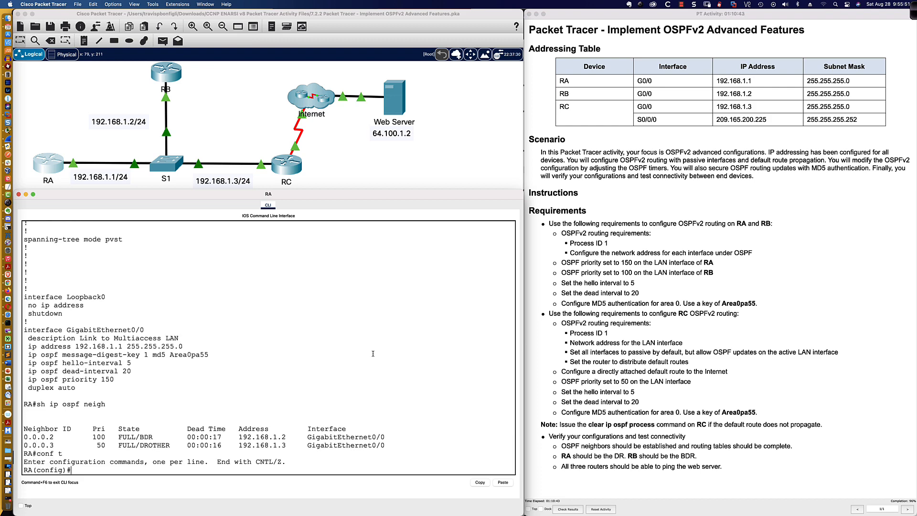
type("router ospf 1")
key("Return")
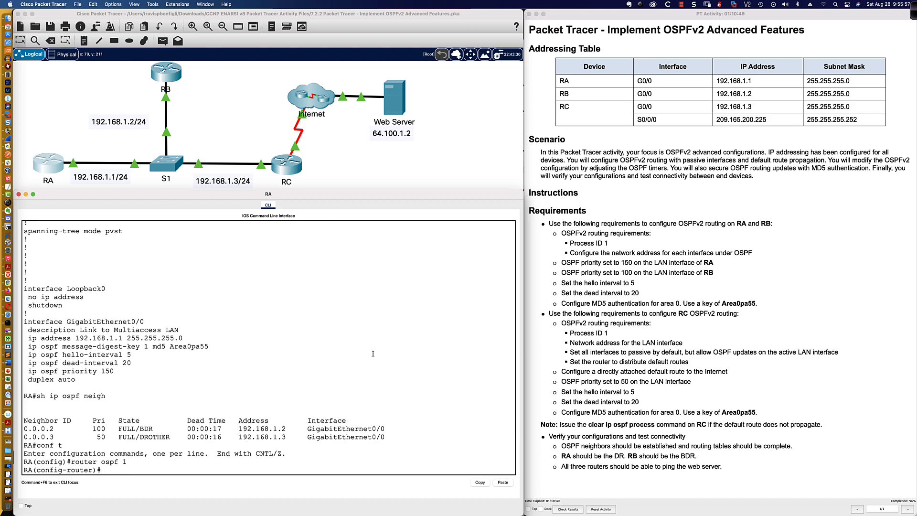
type("no ")
type("area")
type(" 0 aur")
type("hen")
key("Tab")
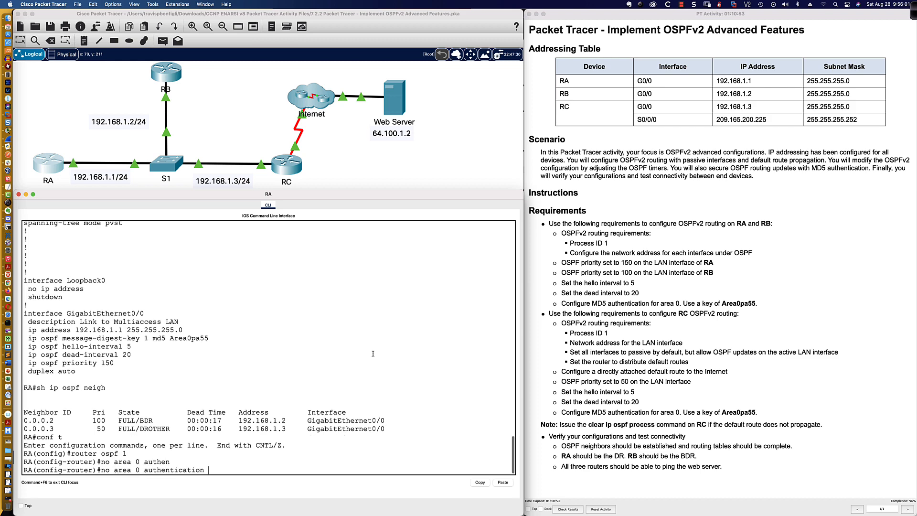
type("mes")
key("Tab")
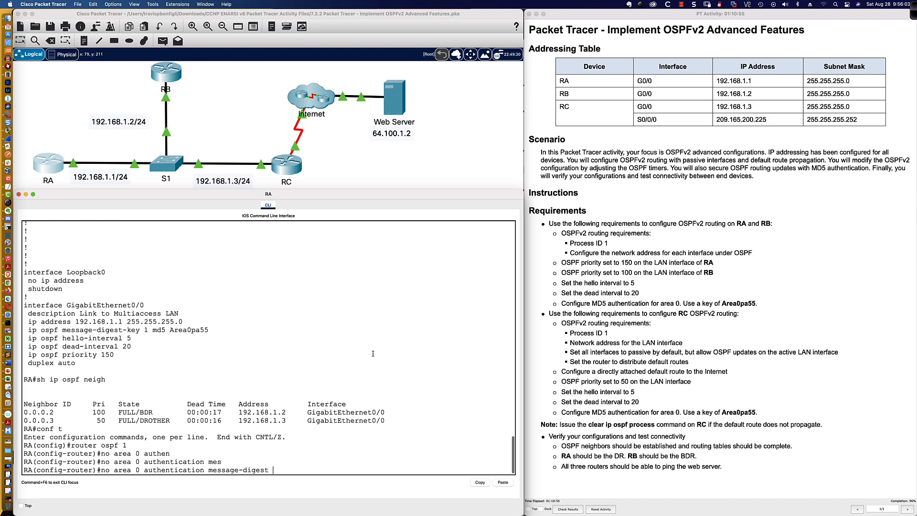
key("Return")
Enable 'ip ospf authentication message-digest' on RA's G0/0 as neighbors return to FULL
type("int gi0/0")
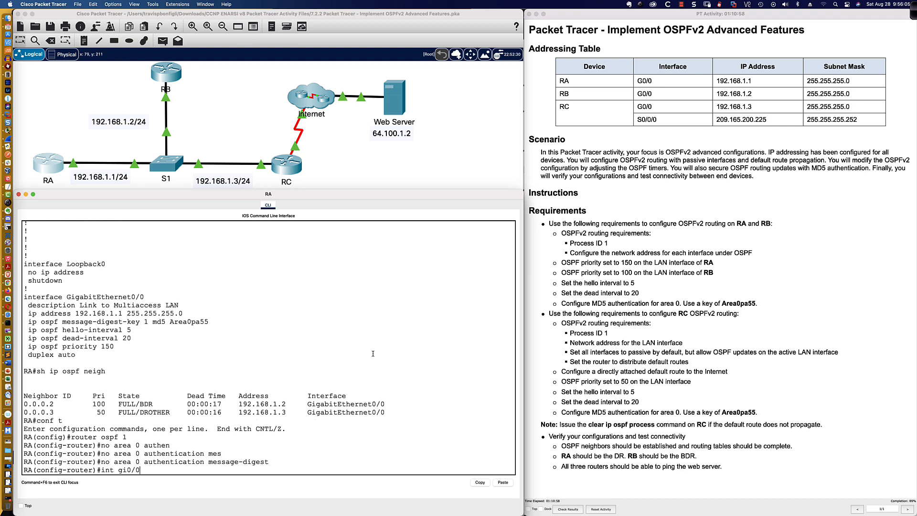
key("Return")
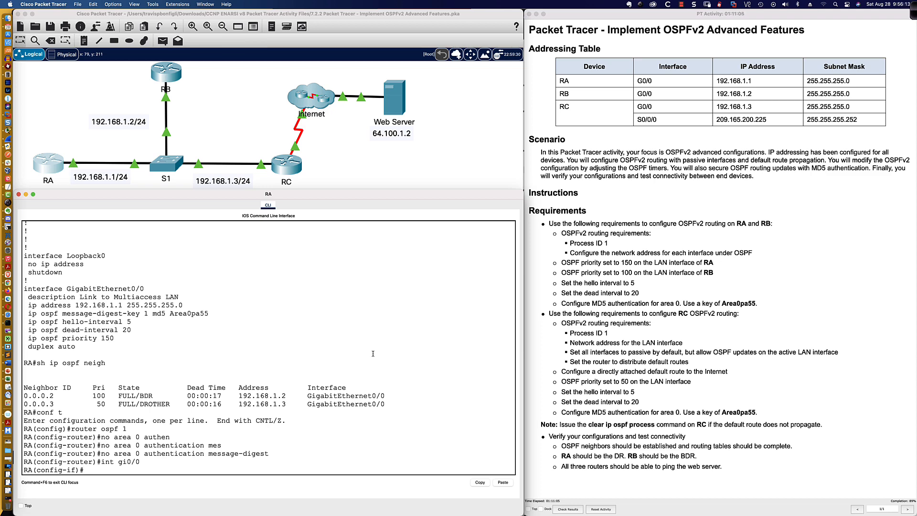
type("ip ospf ?authen")
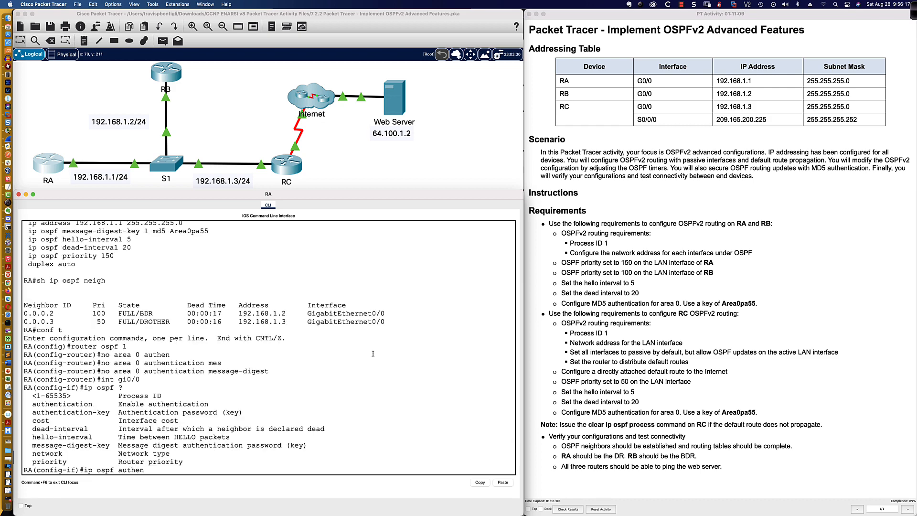
key("Tab")
key("BackSpace")
key("BackSpace")
type("en")
key("Tab")
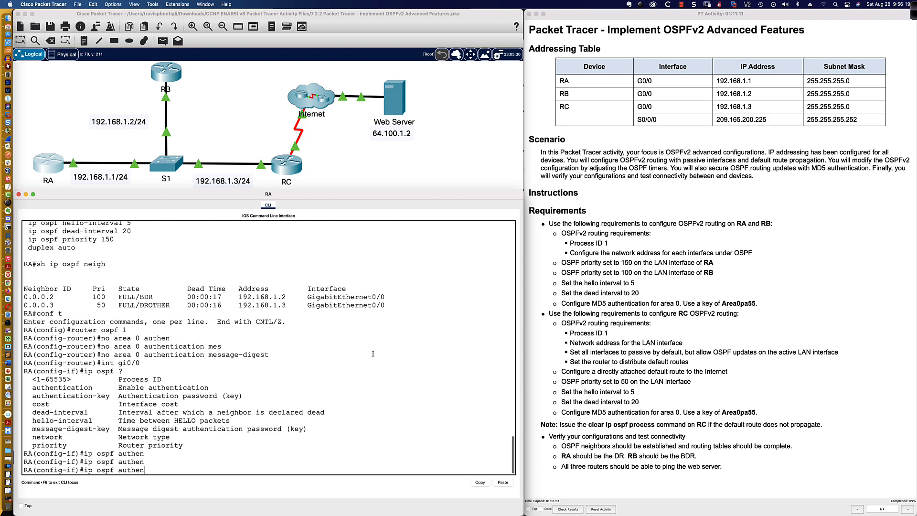
type("?")
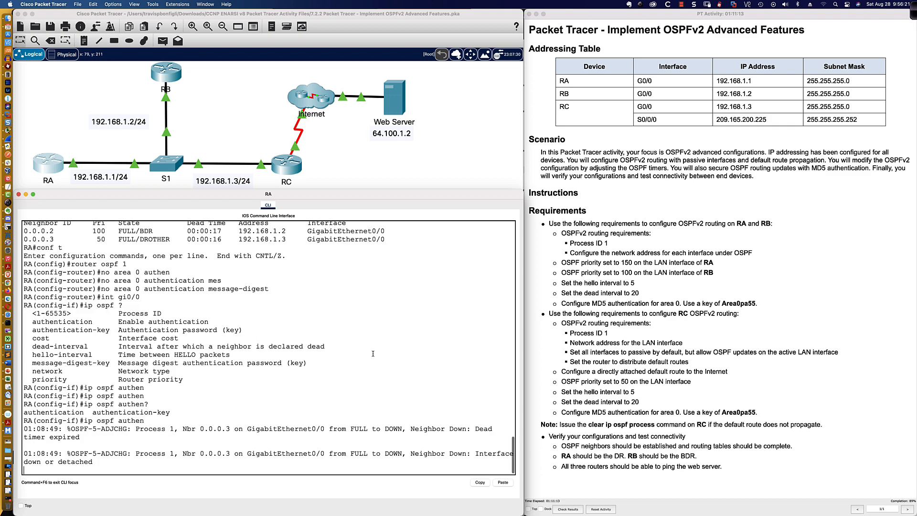
type("ti")
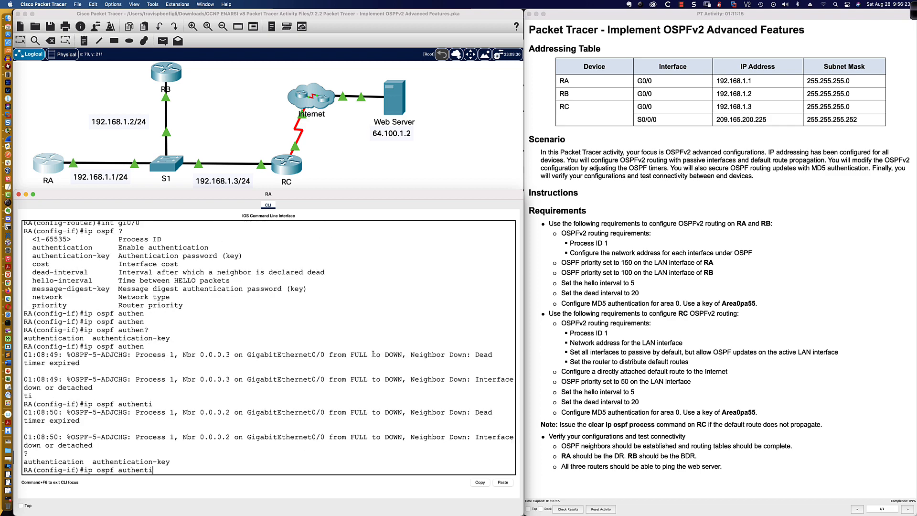
type("?cation ")
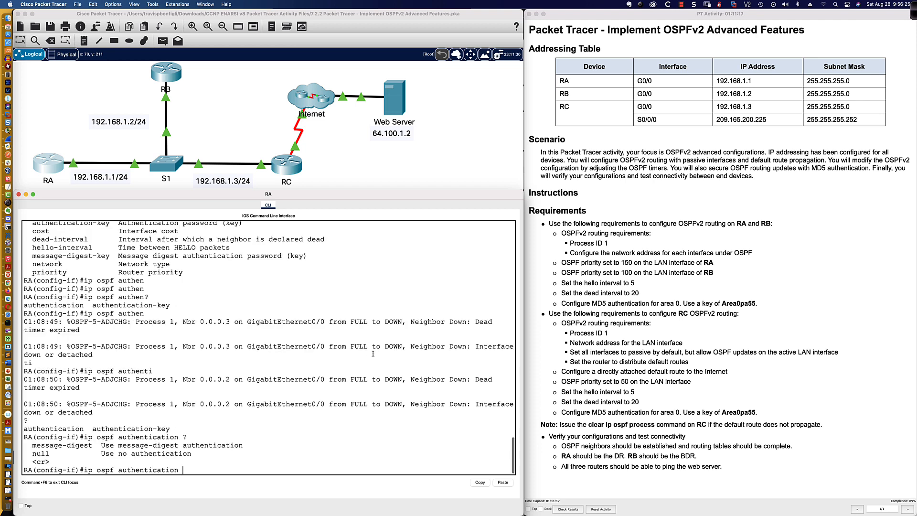
type("?mes")
key("Tab")
type("?")
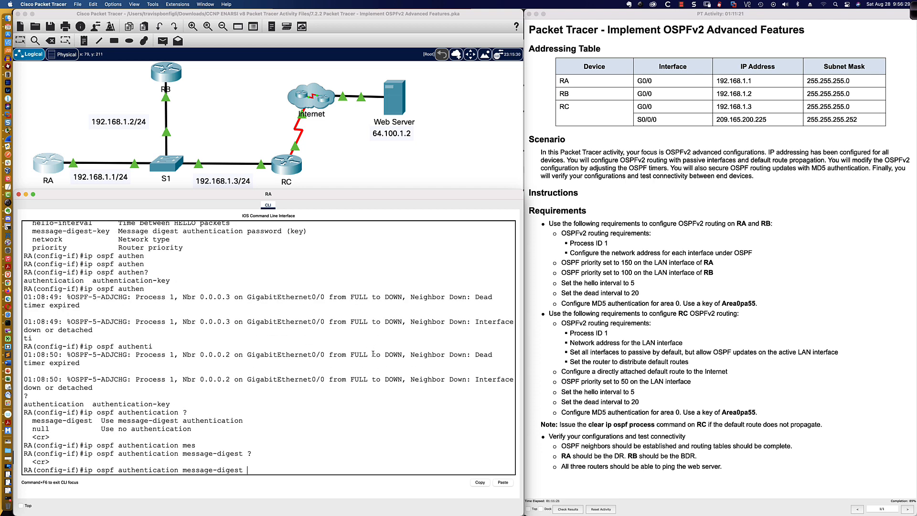
key("Return")
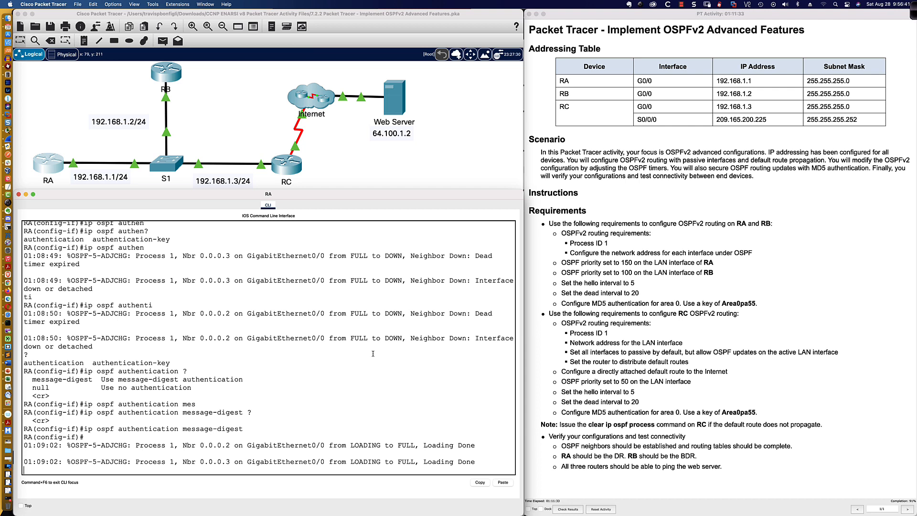
key("Return")
key("Return")
key("Return")
key("Return")
key("Return")
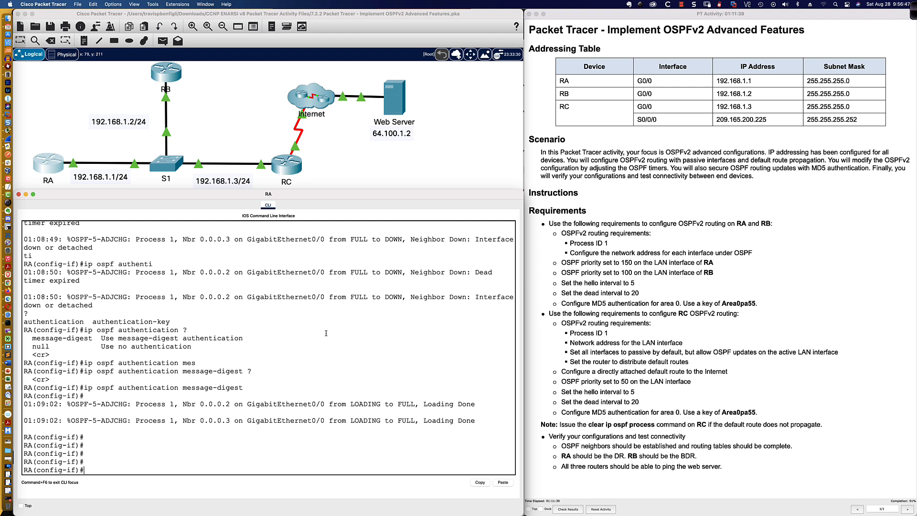
Page through RA's running configuration and highlight the area 0 MD5 authentication line
type("do sh run")
key("Return")
key("space")
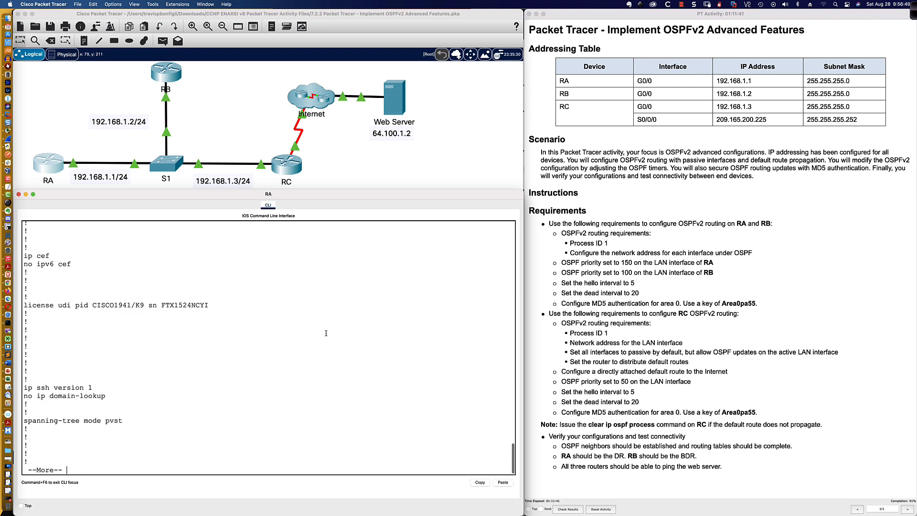
key("space")
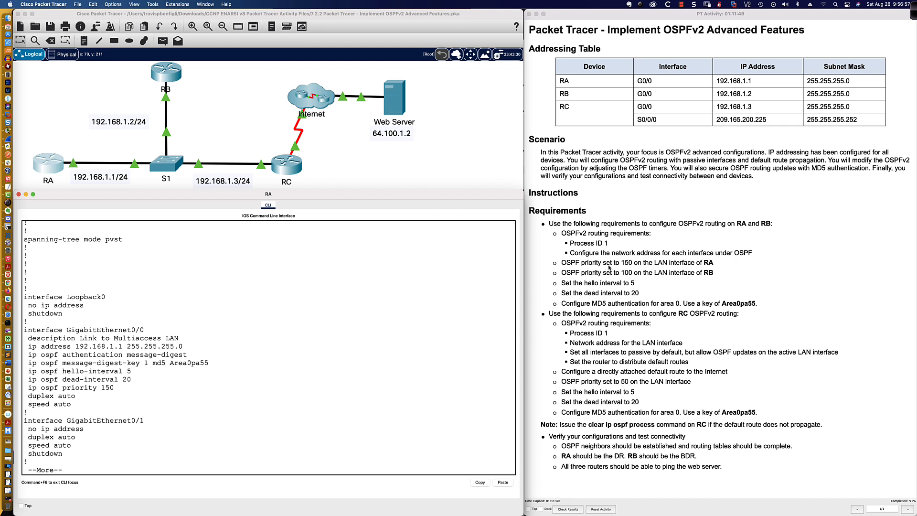
left_click_drag(562, 304, 681, 304)
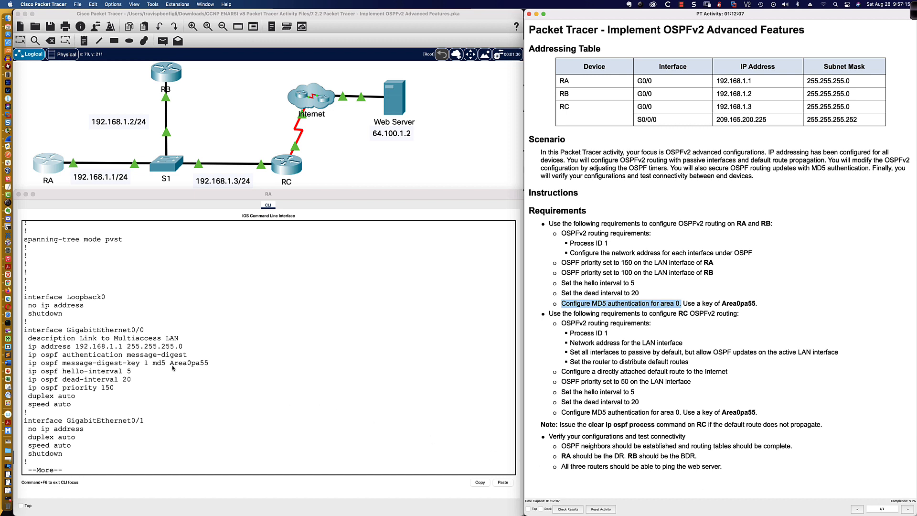
Check the 'ip ospf message-digest-key 1 md5' syntax and highlight G0/0's two authentication lines
left_click(279, 419)
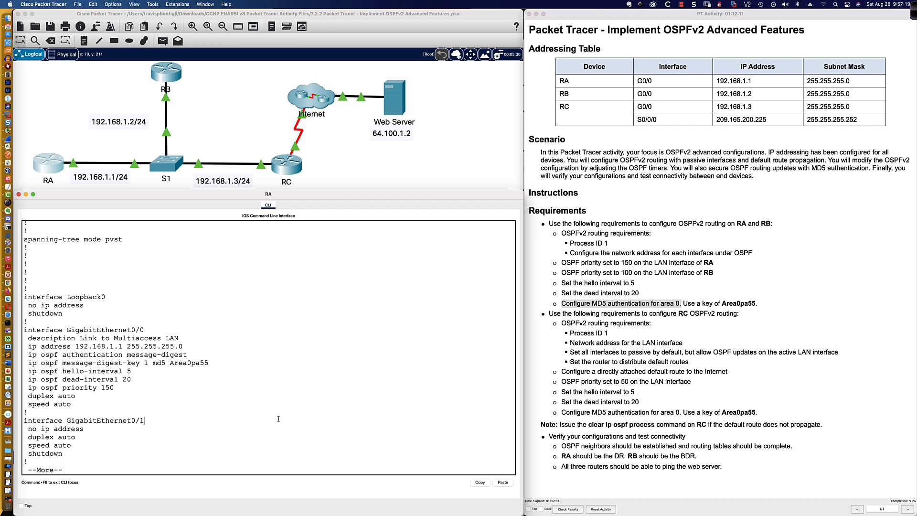
type("q")
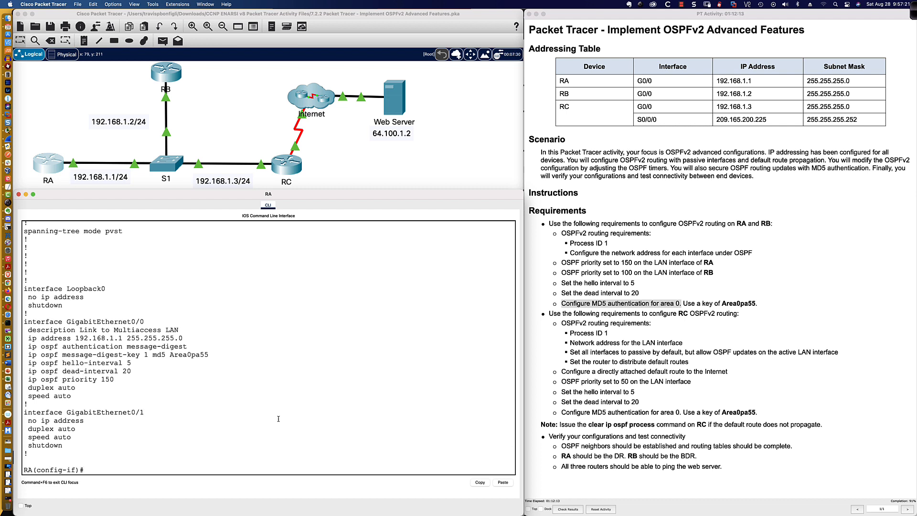
type("ip ospf mess")
key("Tab")
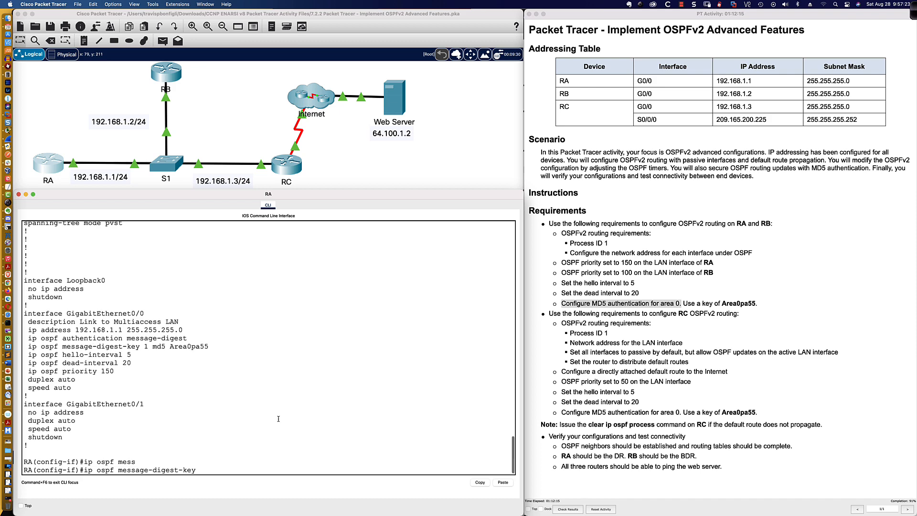
type("1 md5 ?")
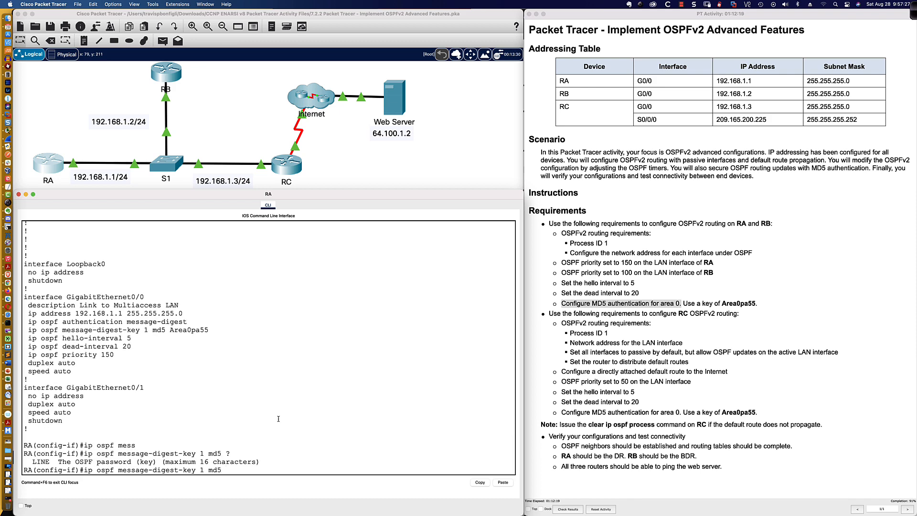
type("Areakdjkfj d")
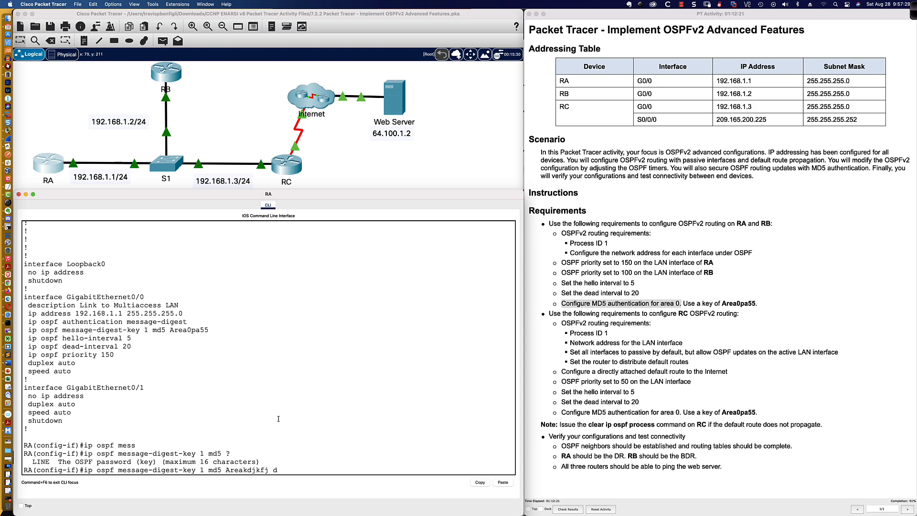
key("BackSpace")
type("?")
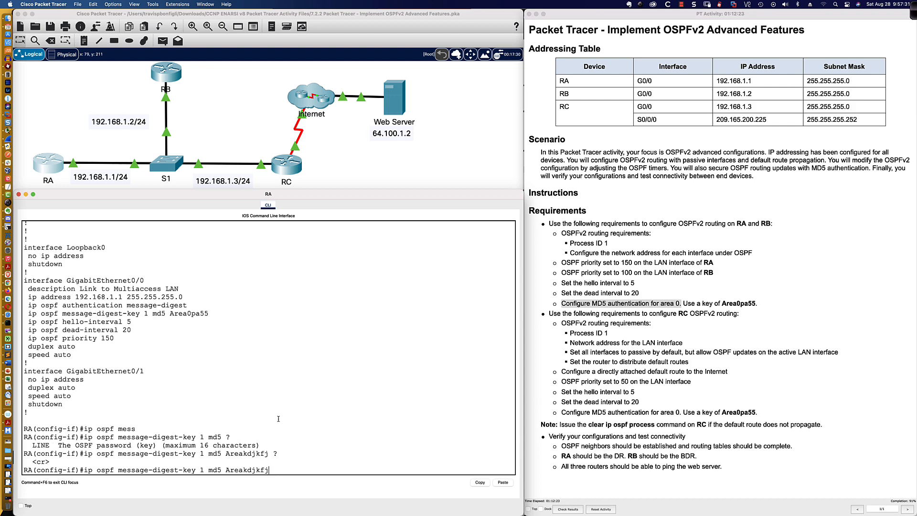
key("BackSpace")
key("BackSpace")
key("BackSpace")
key("BackSpace")
key("BackSpace")
key("BackSpace")
key("BackSpace")
key("BackSpace")
key("BackSpace")
key("BackSpace")
key("BackSpace")
key("BackSpace")
key("BackSpace")
key("BackSpace")
key("BackSpace")
key("BackSpace")
key("BackSpace")
key("BackSpace")
key("BackSpace")
key("BackSpace")
key("BackSpace")
key("BackSpace")
key("BackSpace")
key("BackSpace")
key("BackSpace")
key("BackSpace")
key("BackSpace")
key("BackSpace")
key("BackSpace")
key("BackSpace")
key("BackSpace")
key("BackSpace")
key("BackSpace")
key("BackSpace")
key("BackSpace")
key("BackSpace")
key("BackSpace")
key("BackSpace")
key("BackSpace")
key("BackSpace")
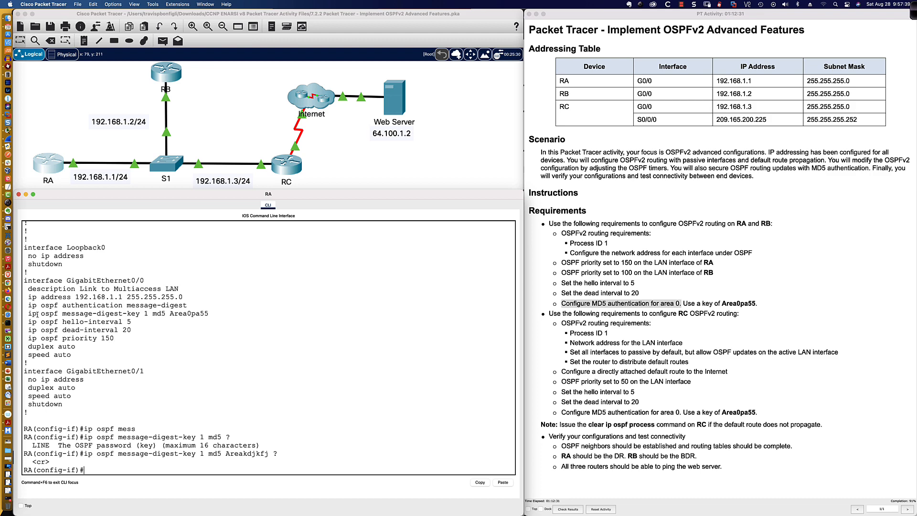
left_click_drag(28, 306, 214, 315)
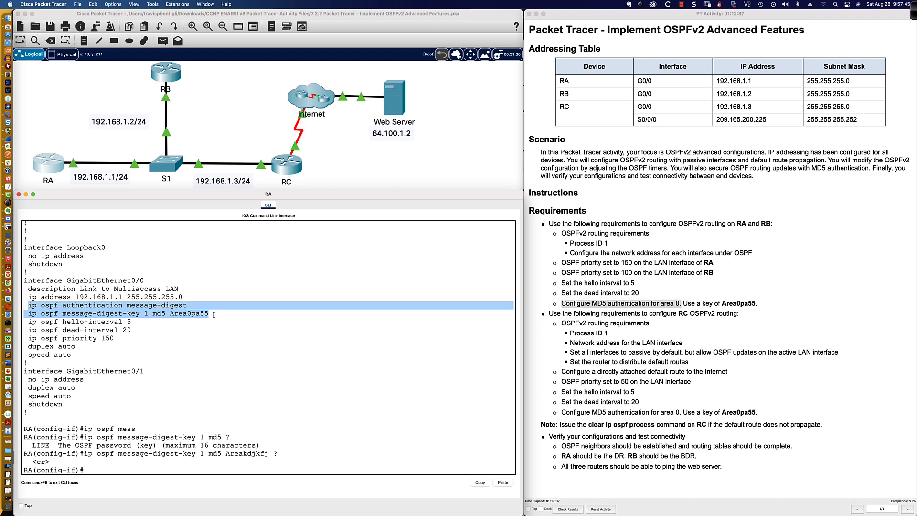
left_click(581, 510)
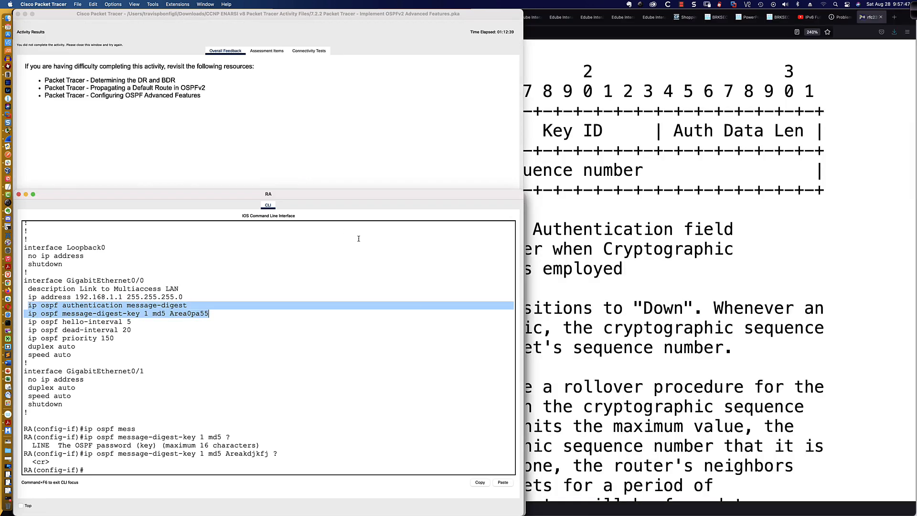
left_click(255, 56)
left_click(266, 51)
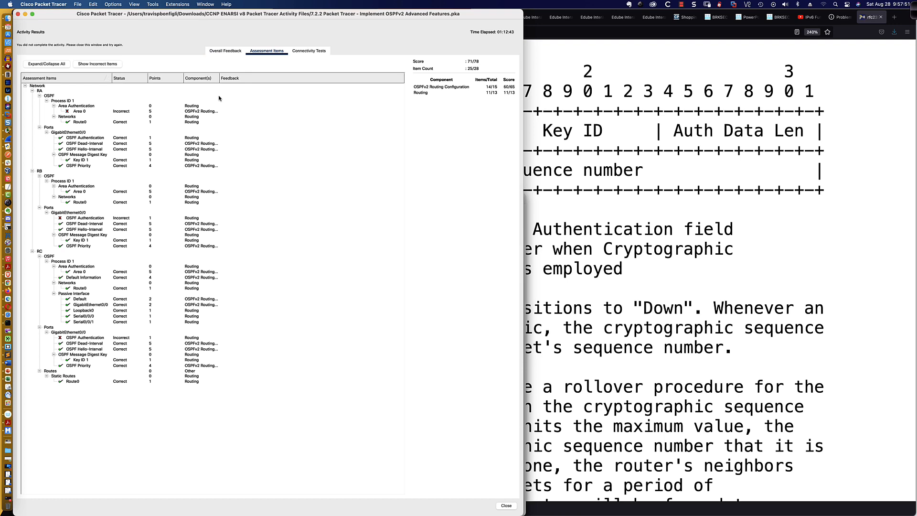
left_click(96, 338)
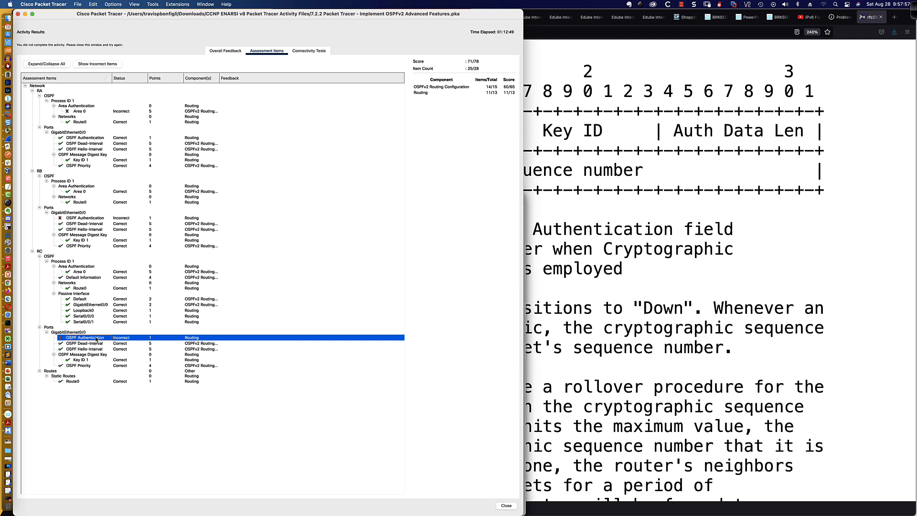
left_click(80, 111)
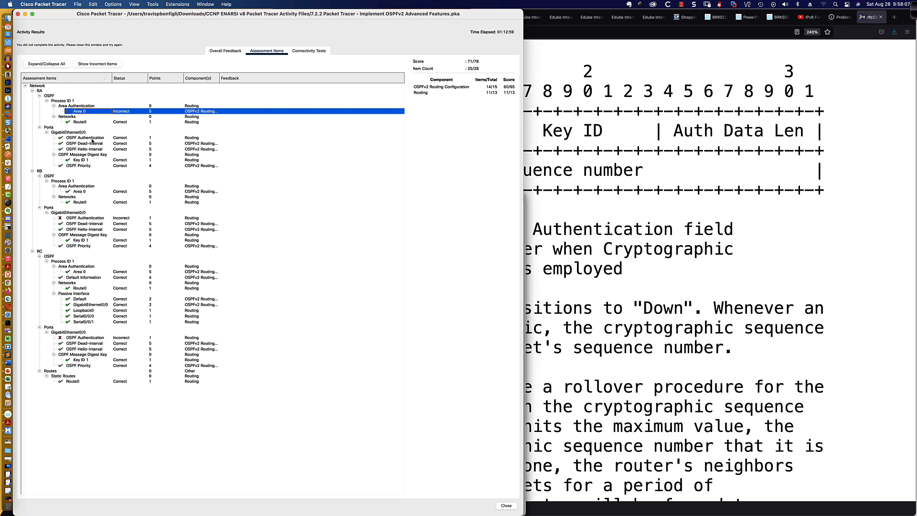
left_click_drag(61, 10, 459, 8)
left_click(412, 14)
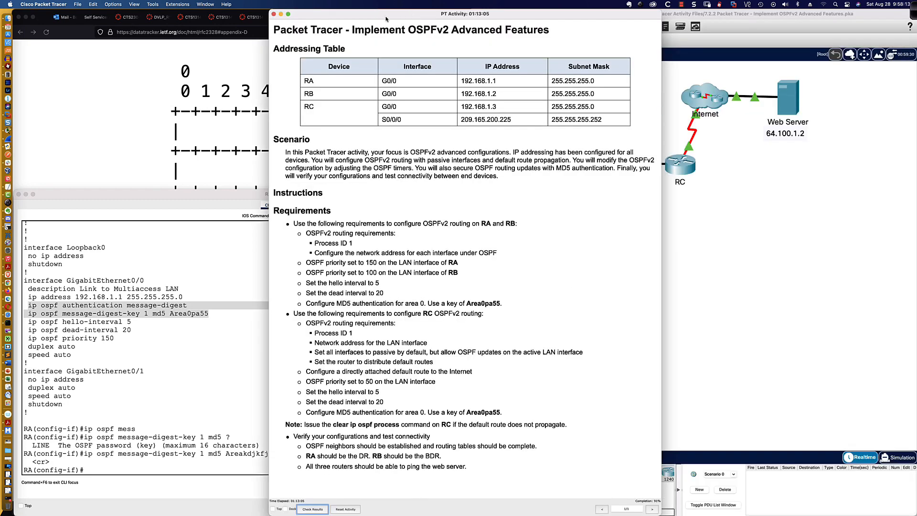
left_click_drag(738, 14, 345, 13)
left_click_drag(620, 13, 877, 11)
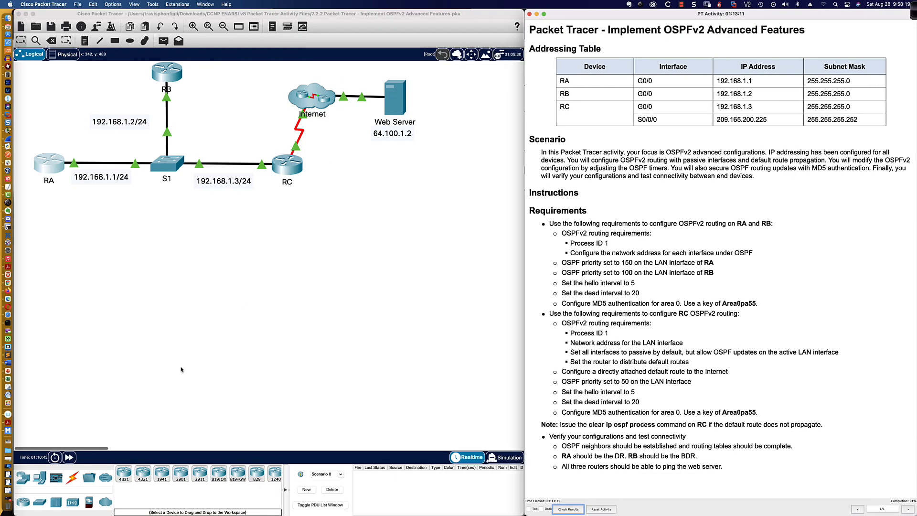
scroll(54, 167, "up", 1)
Re-enter 'area 0 authentication message-digest' under router ospf 1 on RA
scroll(43, 189, "down", 1)
left_click(61, 183)
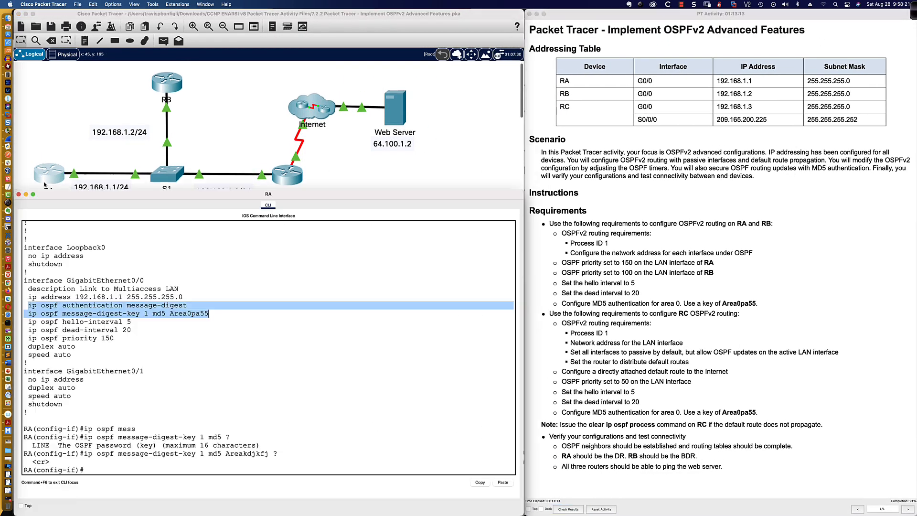
type("router ospf")
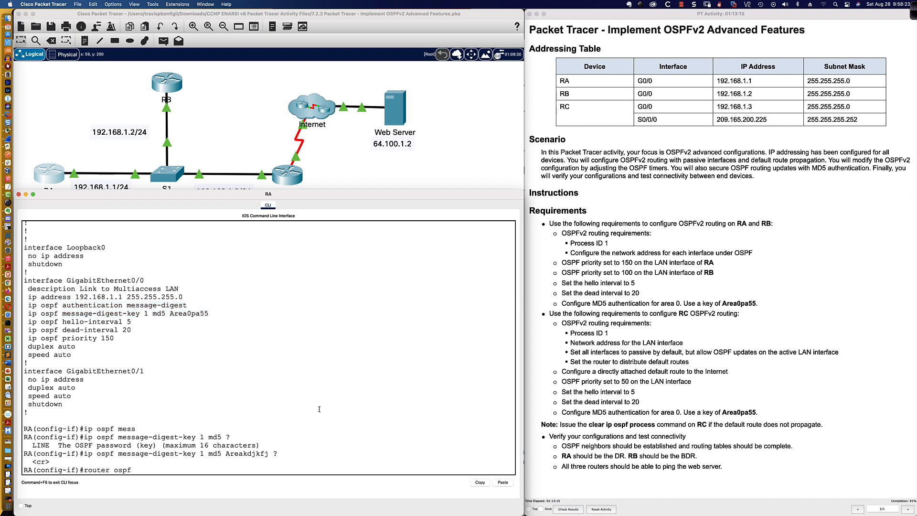
type(" 1")
key("Return")
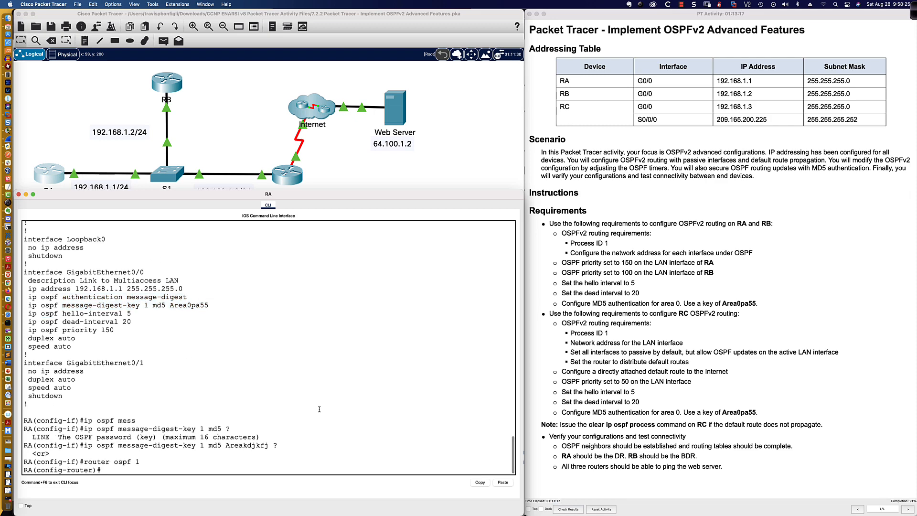
type("area 0 auth")
key("Tab")
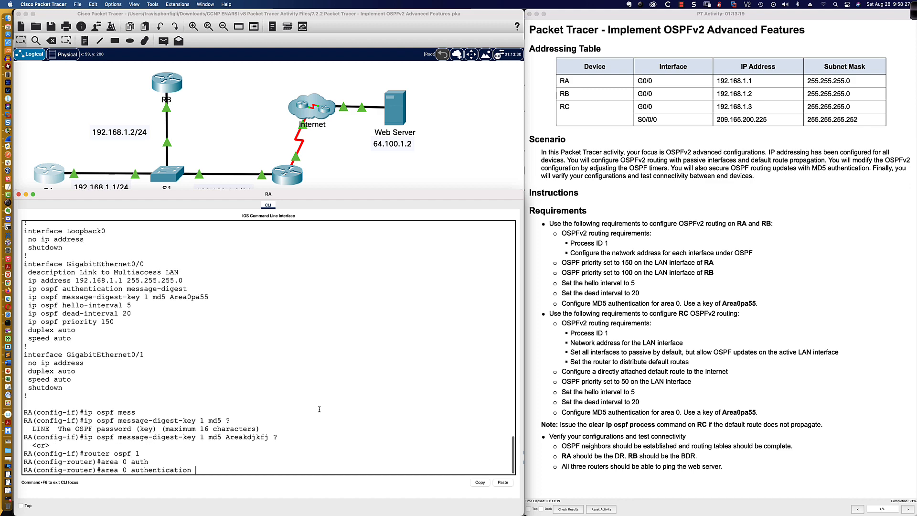
type("mes")
key("Tab")
key("Return")
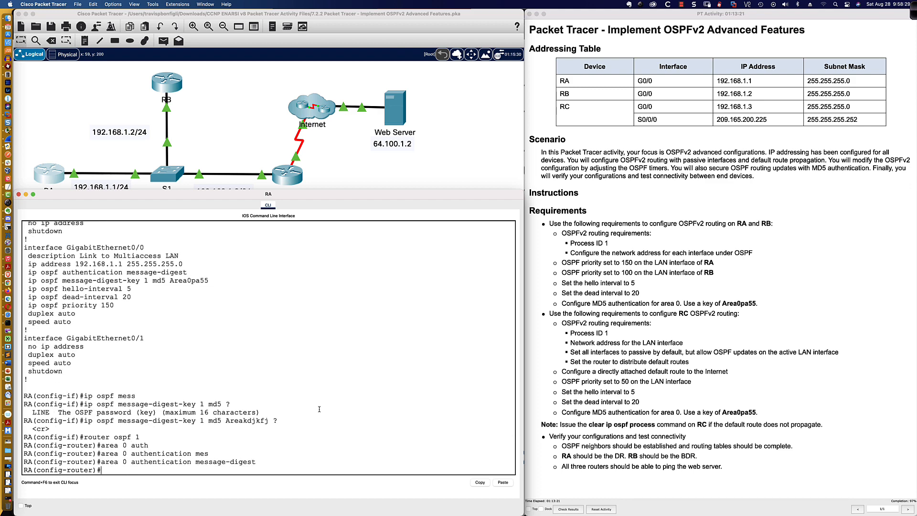
key("Return")
key("Return")
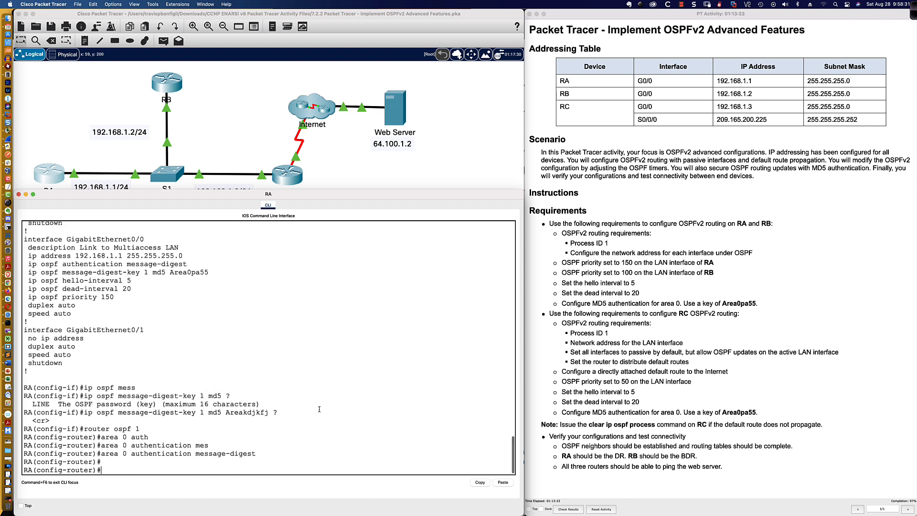
key("Return")
key("Return")
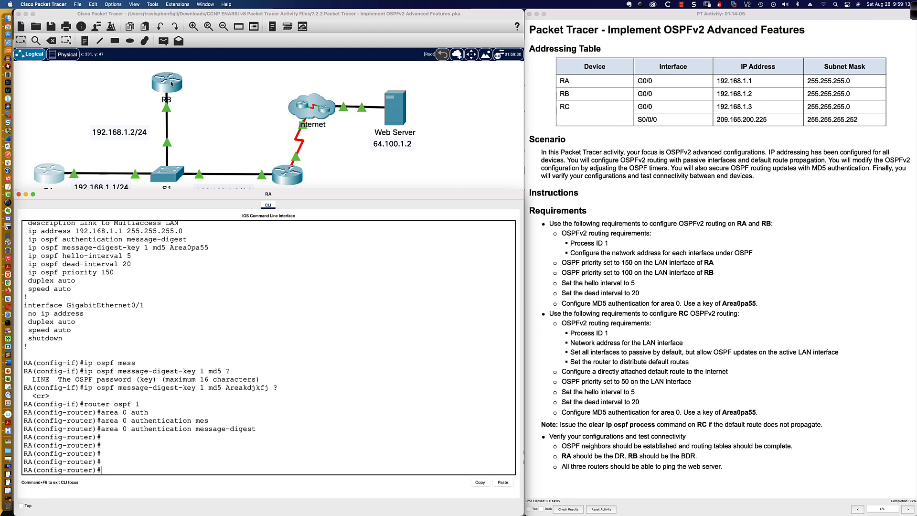
scroll(171, 84, "down", 2)
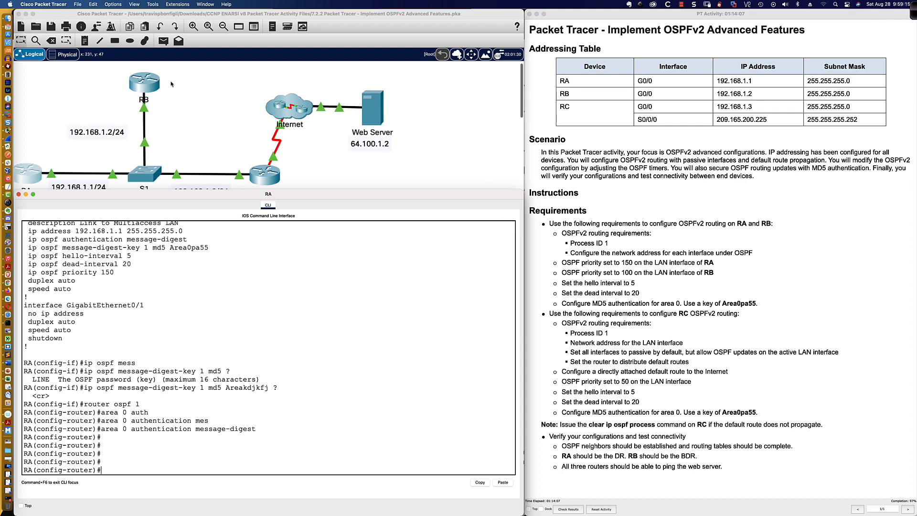
scroll(170, 83, "up", 1)
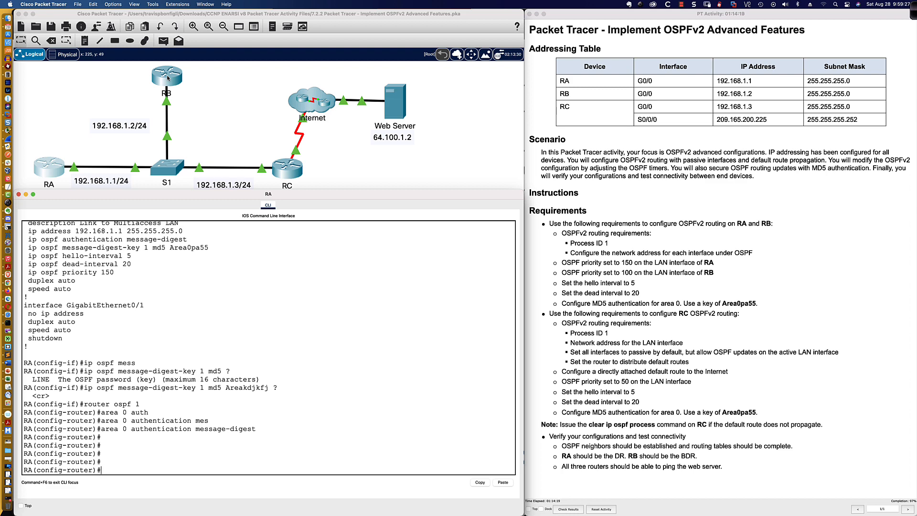
On RB's console, enter global configuration and the GigabitEthernet0/0 interface
left_click(167, 77)
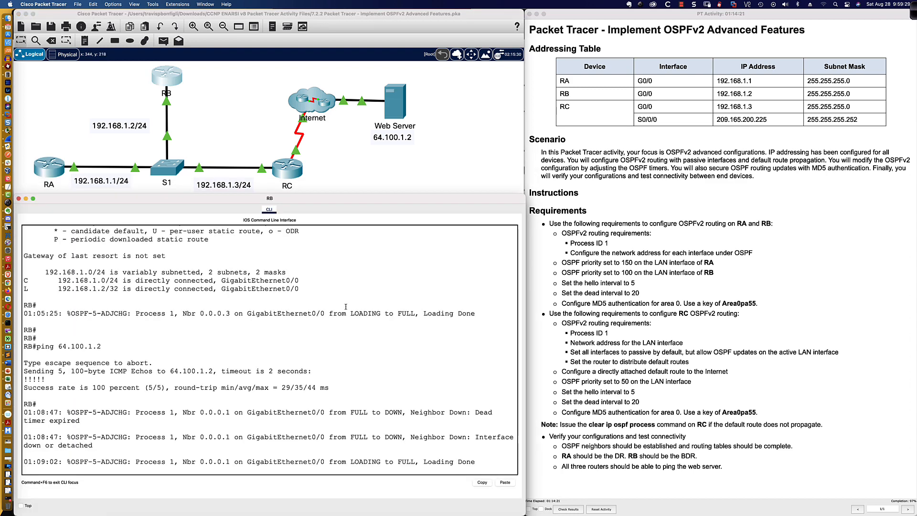
key("Return")
key("Return")
key("Return")
type("conf t")
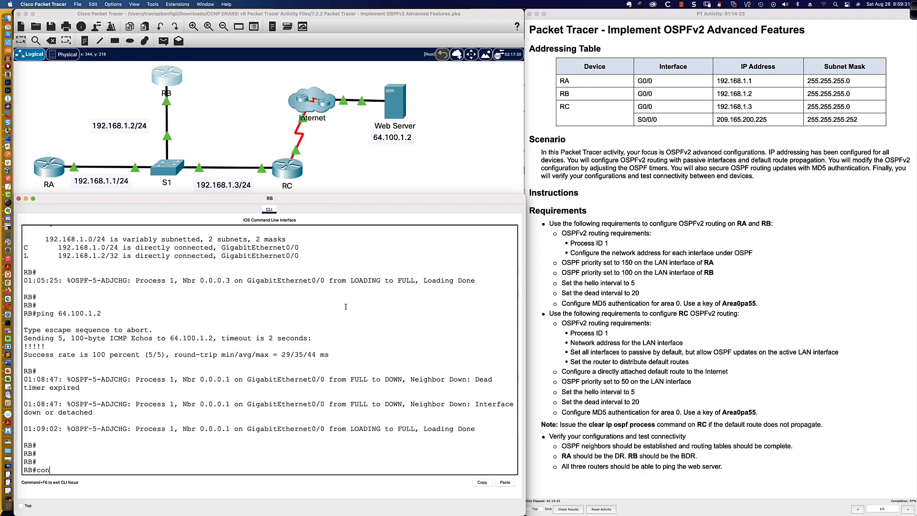
key("Return")
type("int")
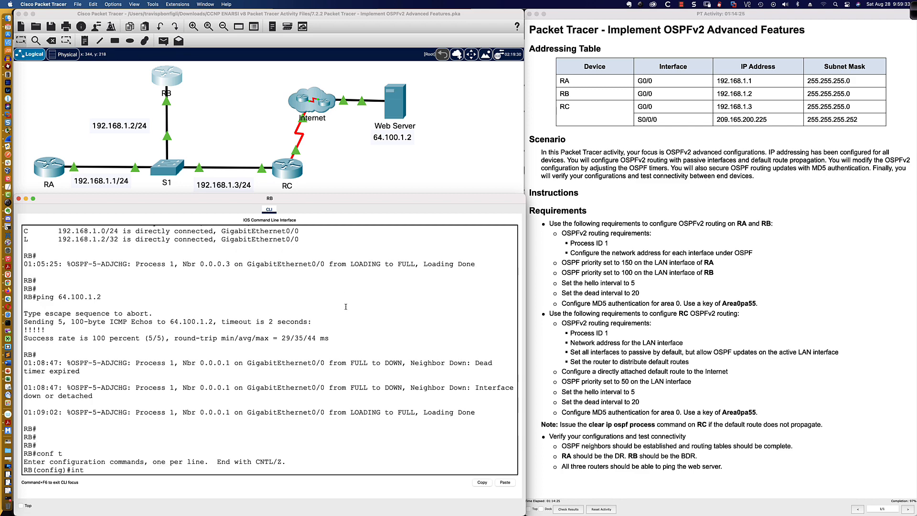
type(" gi0/0")
key("Return")
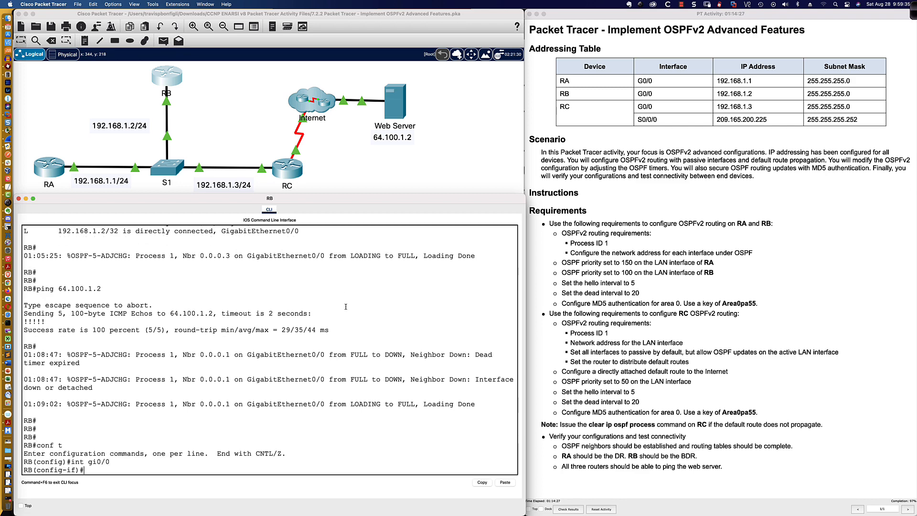
Apply ip ospf authentication message-digest to RB's Gi0/0, then bring up RC's console
type("ip ospf authentication mes")
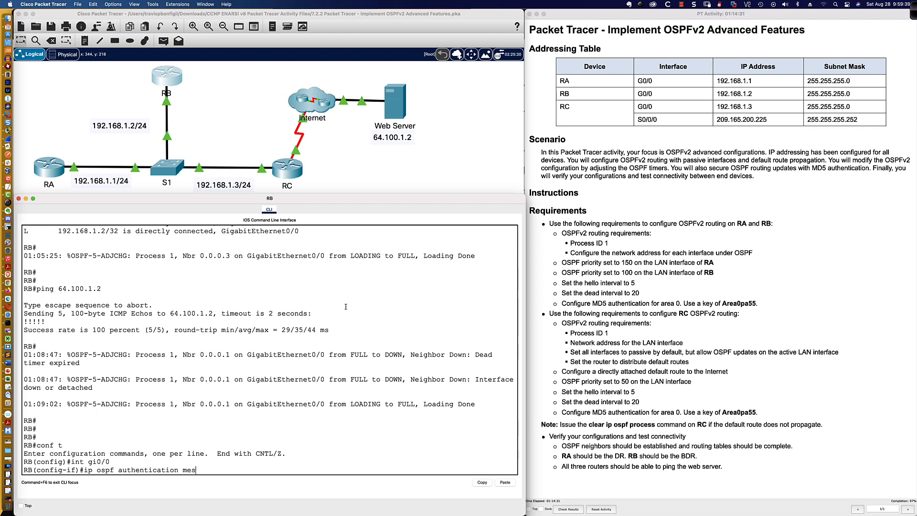
key("Tab")
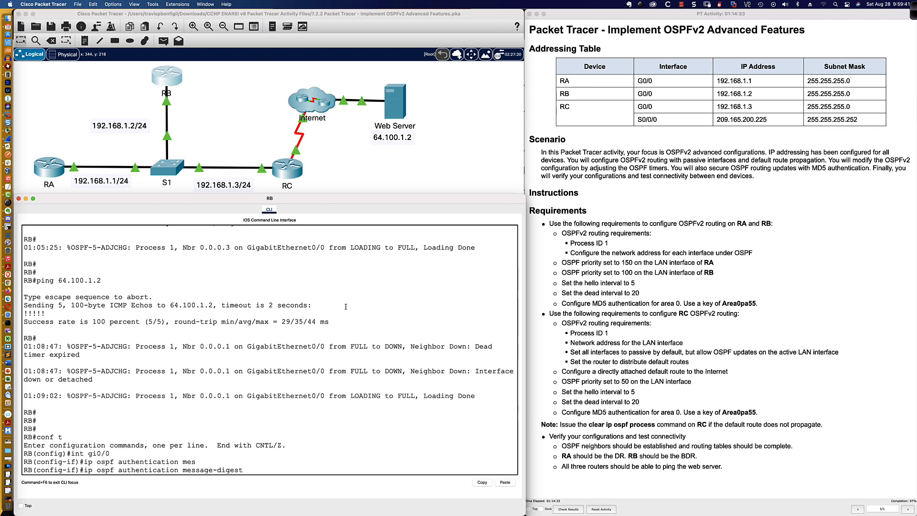
key("Return")
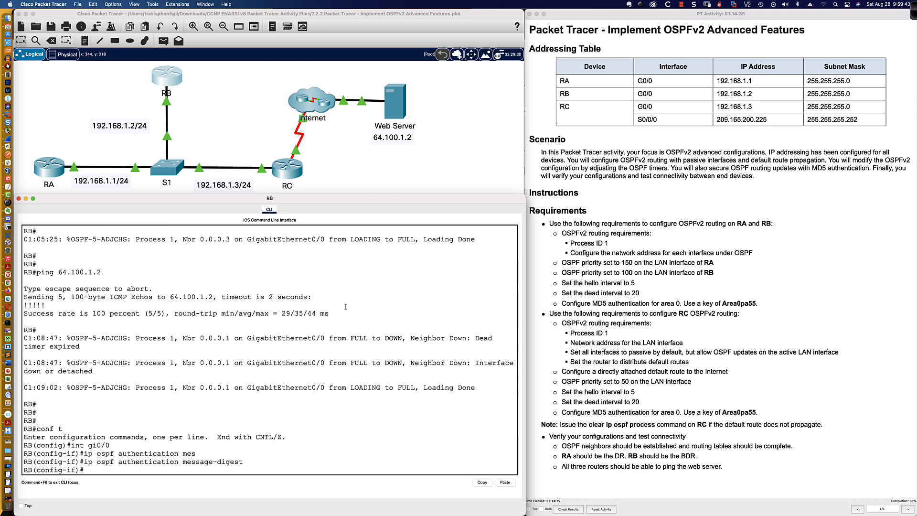
left_click(285, 174)
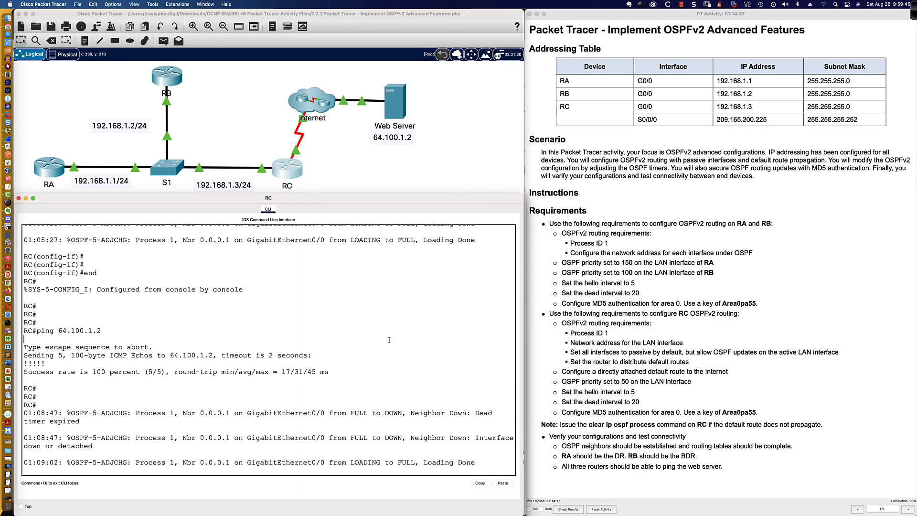
On RC, enter interface gi0/0 and apply ip ospf authentication message-digest
key("Return")
key("Return")
key("Return")
type("con ft")
key("Return")
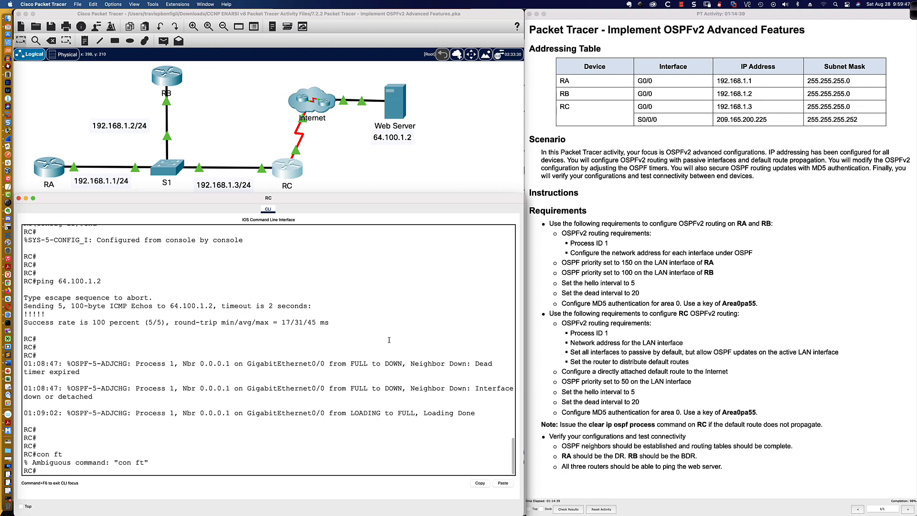
type("conf t")
key("Return")
type("int gi0/0")
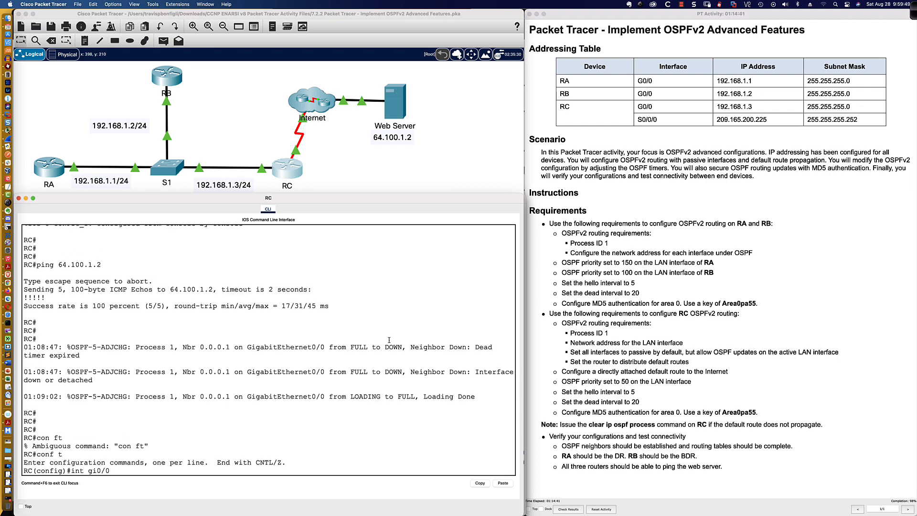
key("Return")
type("ip ospf authenticat")
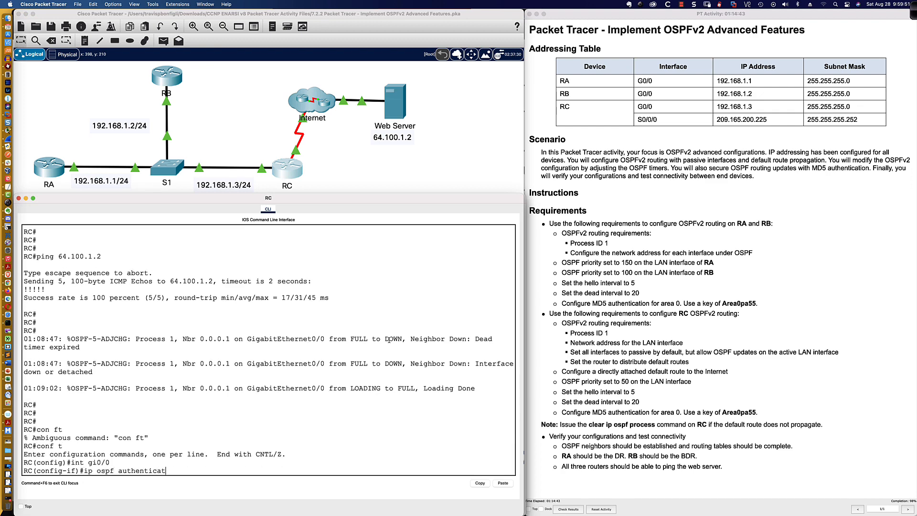
type("ion mes")
key("Tab")
key("Return")
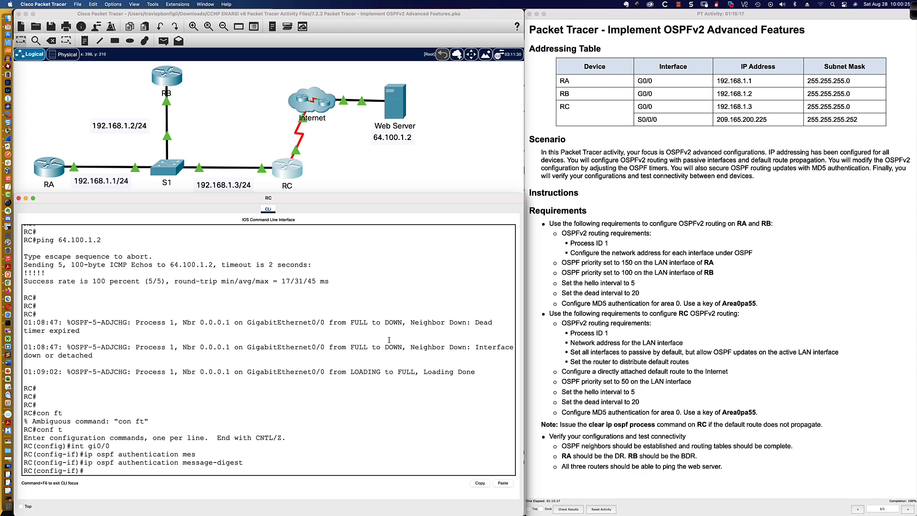
Display RC's running configuration with do sh run, paging past --More--
scroll(346, 265, "up", 2)
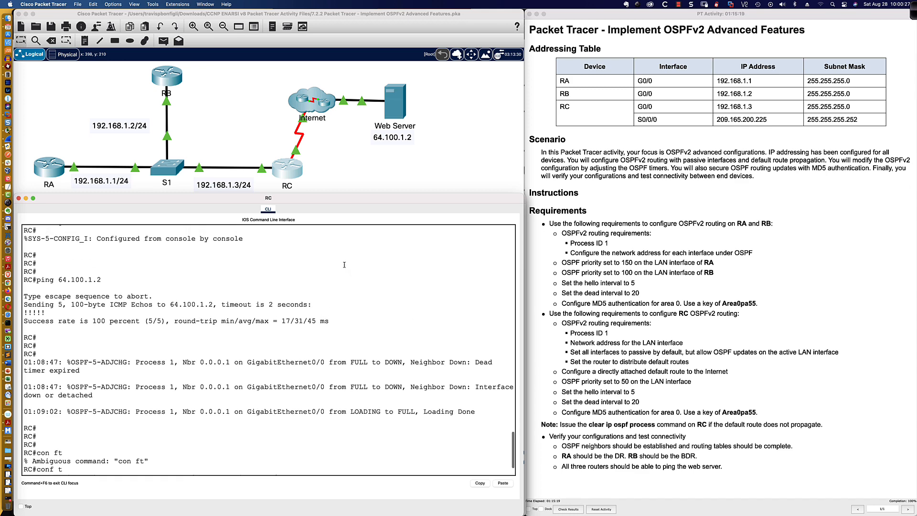
scroll(341, 263, "down", 1)
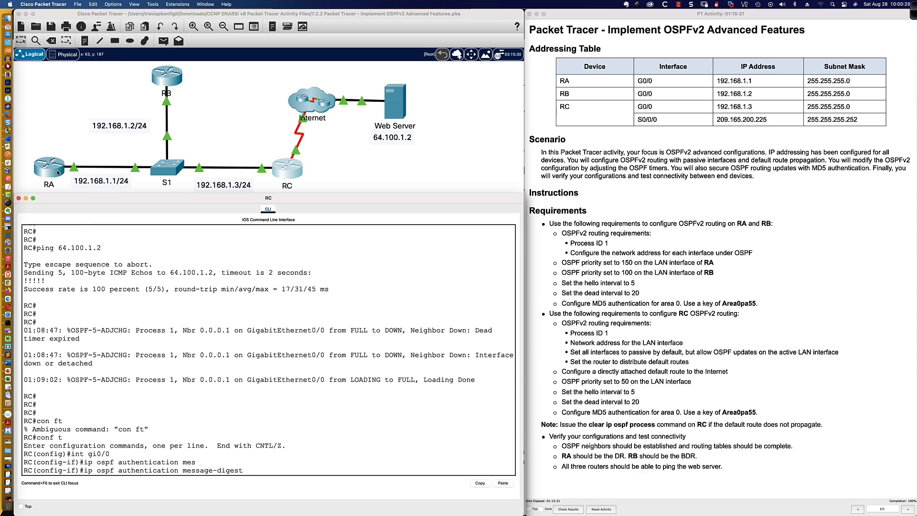
key("Return")
key("Return")
key("Return")
key("Return")
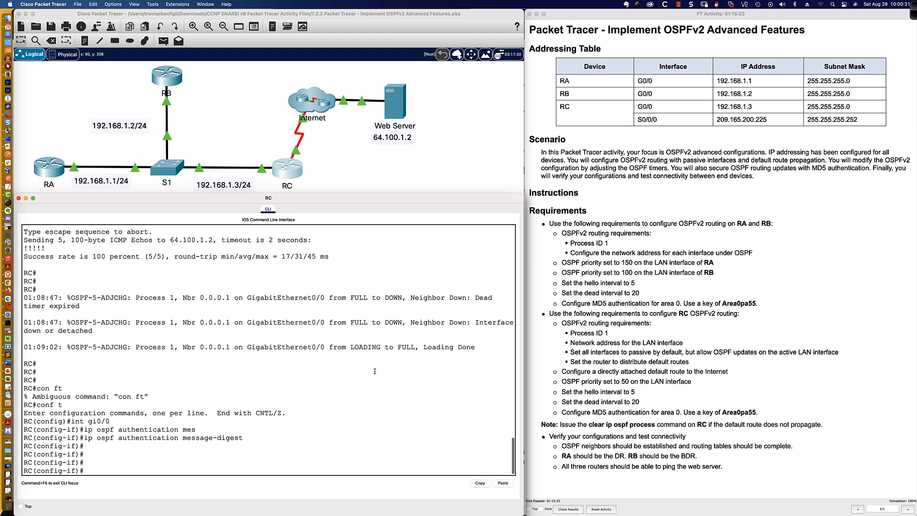
type("do sh run")
key("Return")
key("space")
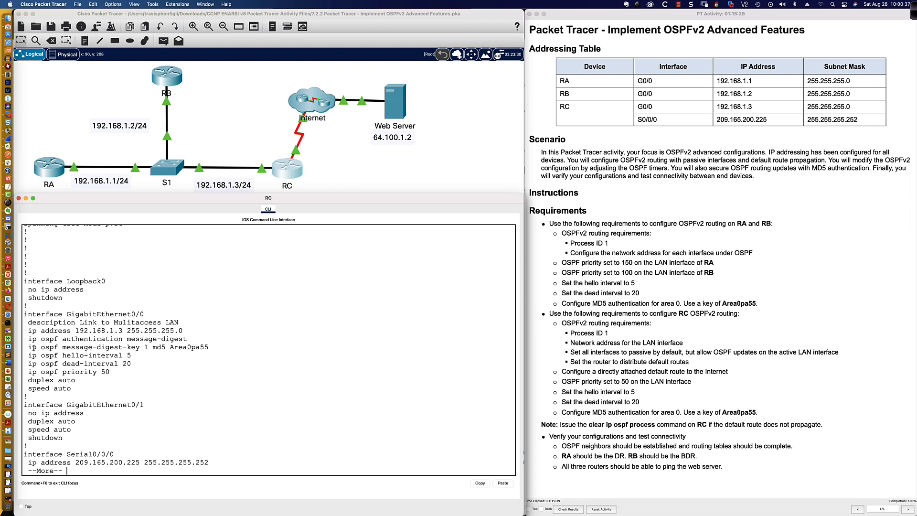
Highlight RC's two ip ospf authentication lines, then move to the browser and SecureCRT
left_click_drag(29, 347, 184, 340)
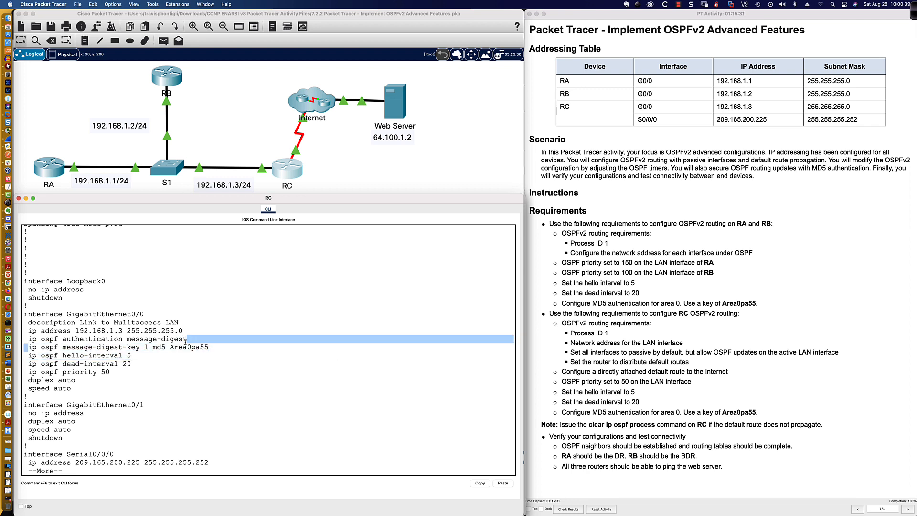
left_click_drag(29, 339, 210, 346)
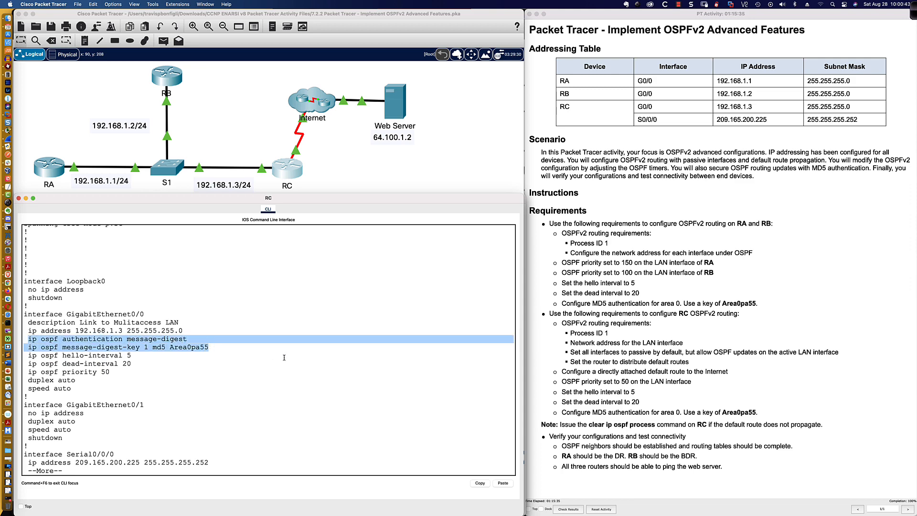
key("super+Tab")
key("super+Tab")
key("super+Tab")
key("super+Tab")
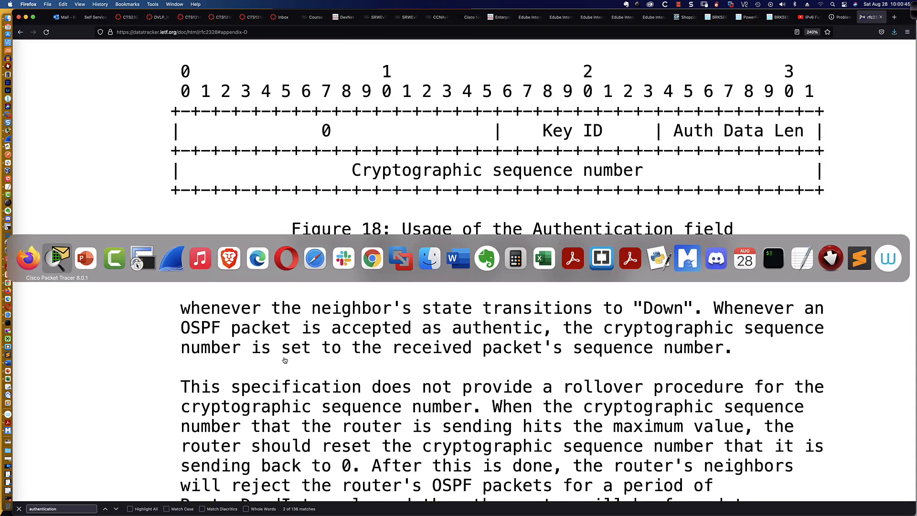
key("super+Tab")
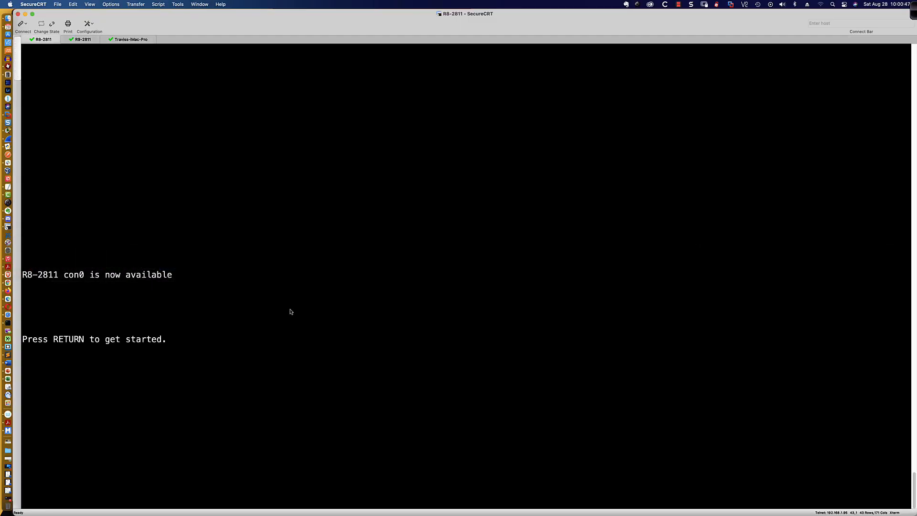
On R8-2811, enter subinterface fa0/0.10 and place it in OSPF 1 area 0
key("Return")
key("Return")
key("Return")
key("Return")
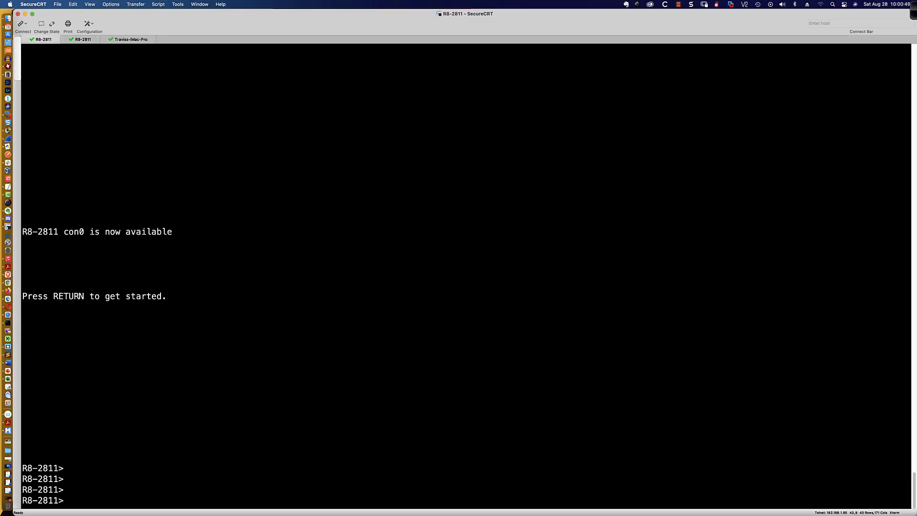
type("en")
key("Return")
type("conf t")
key("Return")
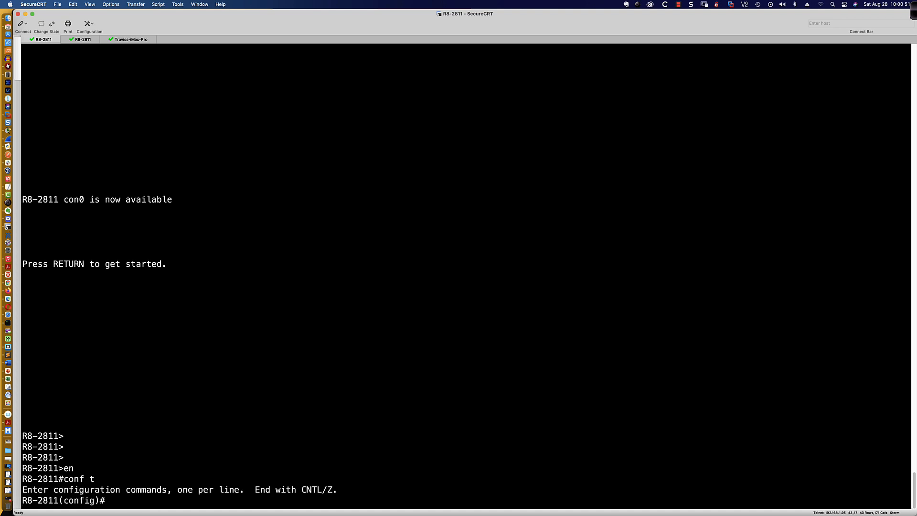
type("int fa0.0.10")
key("Return")
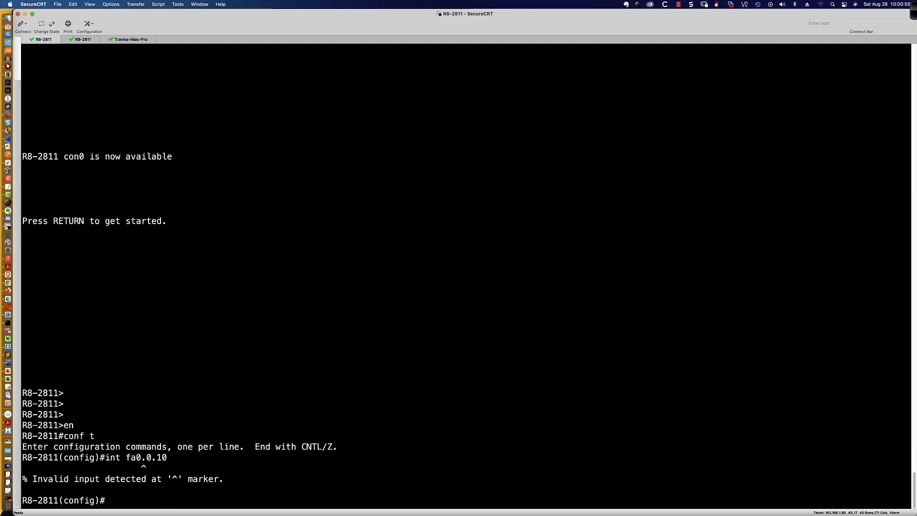
type("int fa0/0.10")
key("Return")
type("ip ospf ")
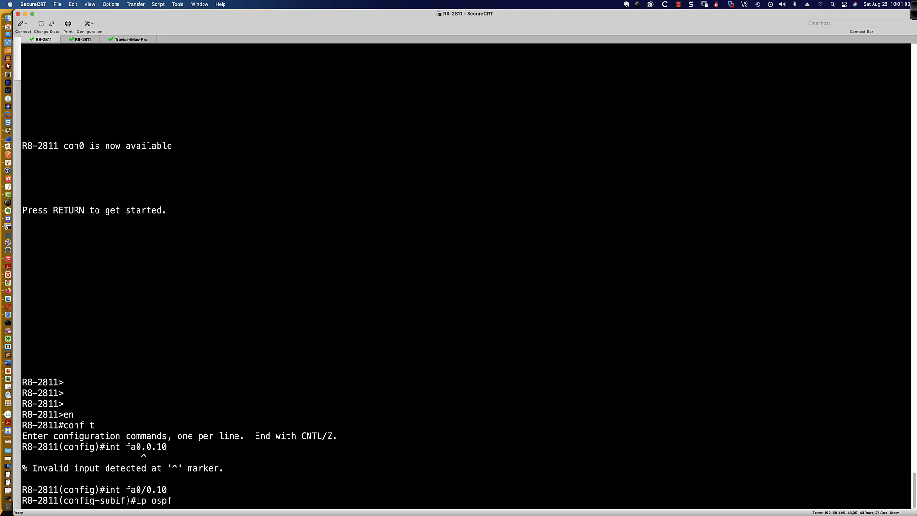
type("1 area 0")
key("Return")
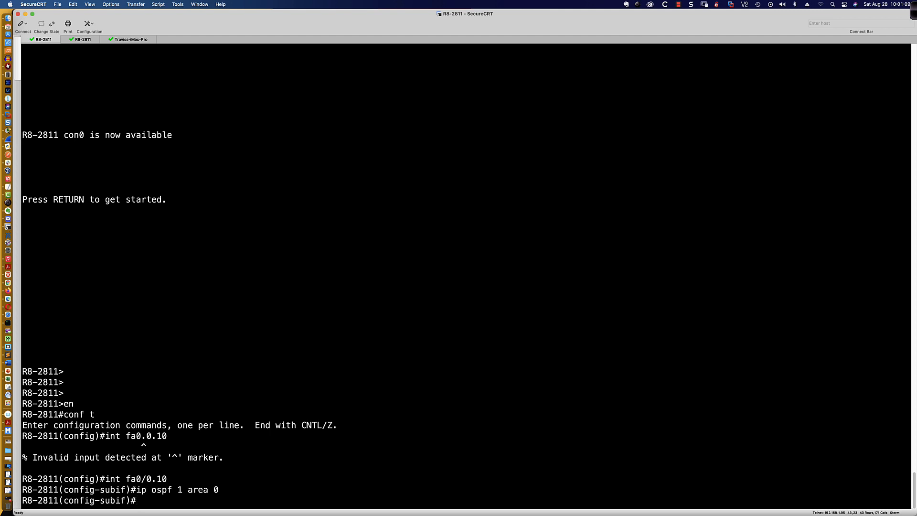
Set ip ospf message-digest-key 1 md5 with the chosen key string on fa0/0.10
type("ip opsf mess")
key("Tab")
type("ag")
key("Tab")
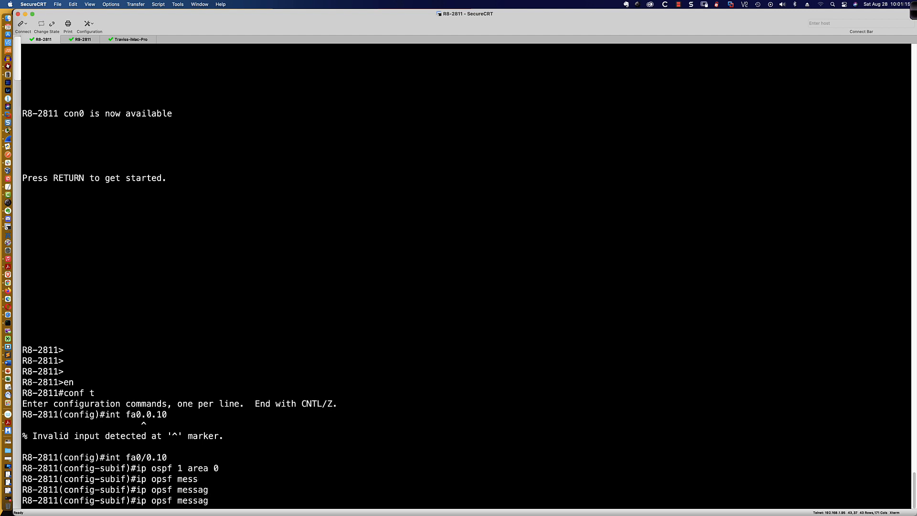
key("BackSpace")
key("BackSpace")
key("BackSpace")
key("BackSpace")
key("BackSpace")
key("BackSpace")
key("BackSpace")
type("?")
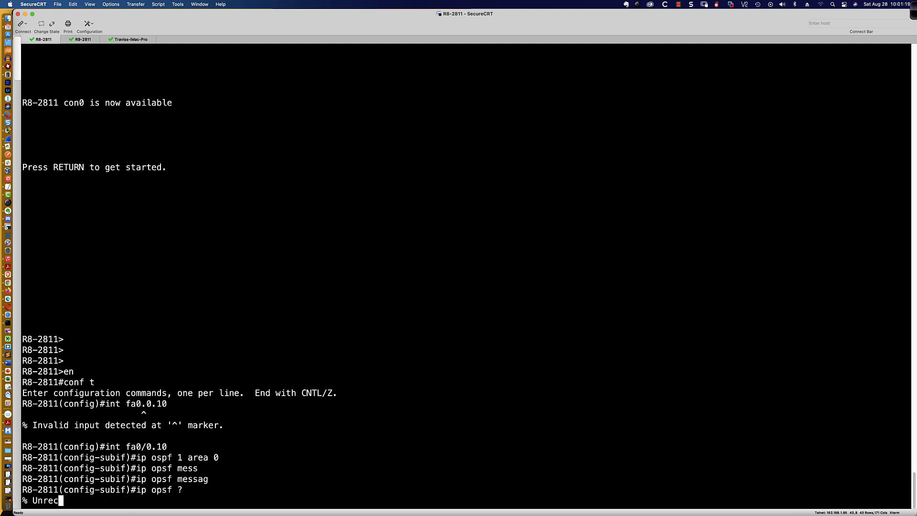
key("BackSpace")
key("BackSpace")
key("BackSpace")
key("BackSpace")
key("BackSpace")
key("BackSpace")
key("BackSpace")
key("BackSpace")
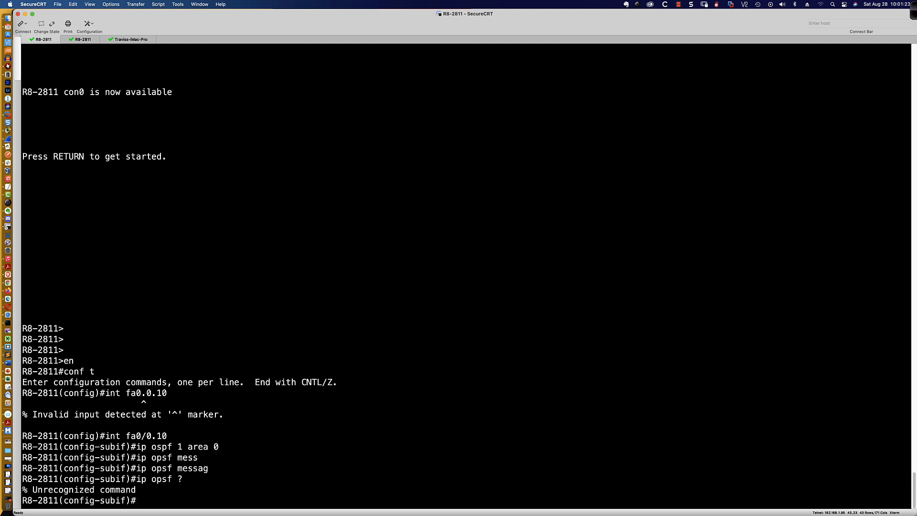
type("ip ospf ?")
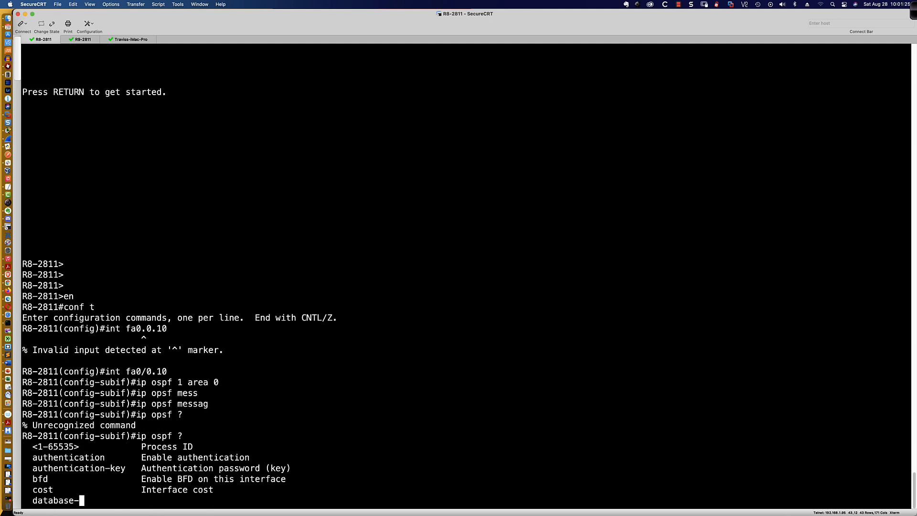
key("space")
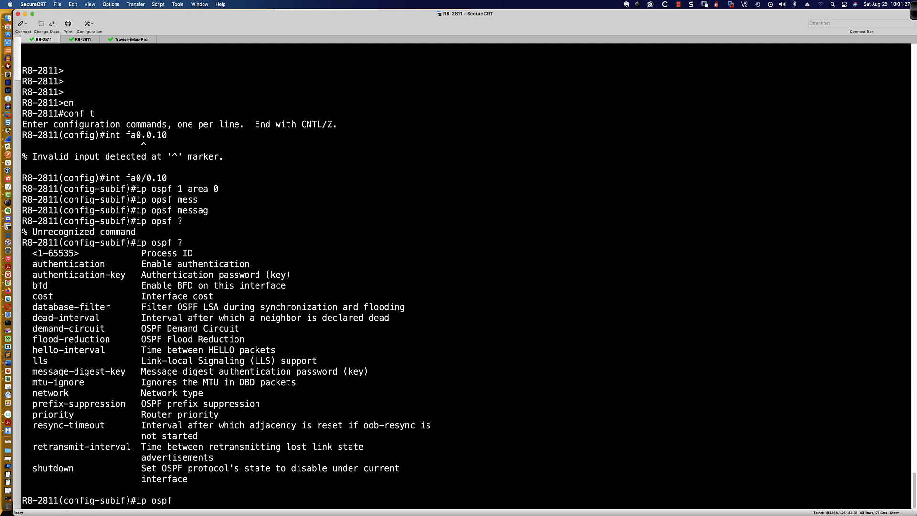
type("mess")
key("Tab")
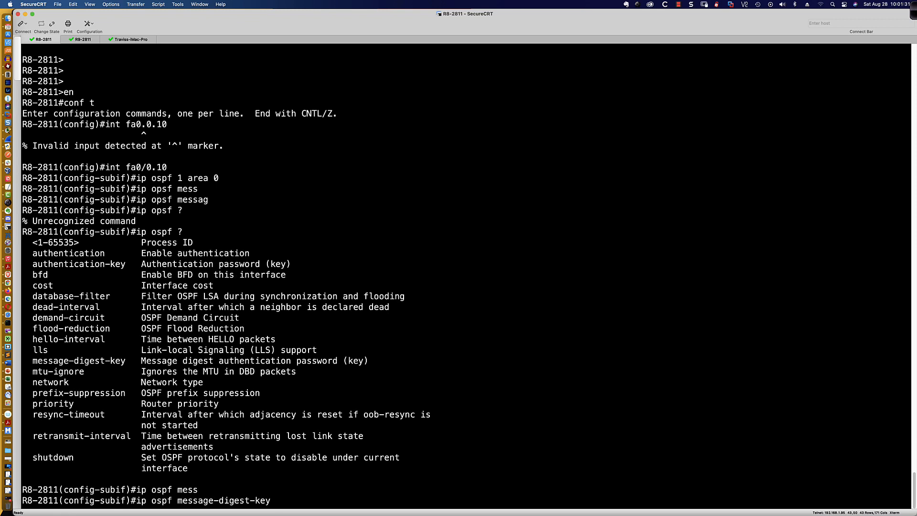
type("1 md5 cisco")
key("Return")
Turn on ip ospf authentication message-digest on R8-2811's fa0/0.10
type("ip")
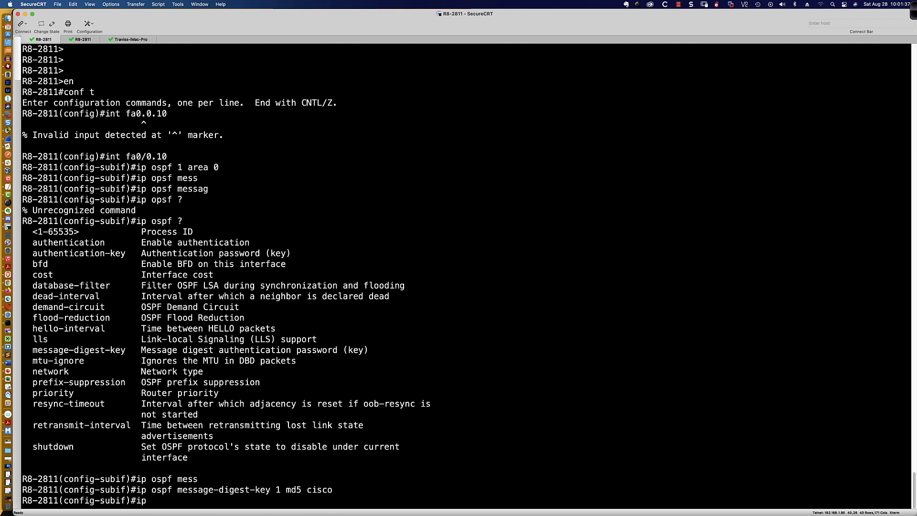
type(" ospf authentication ")
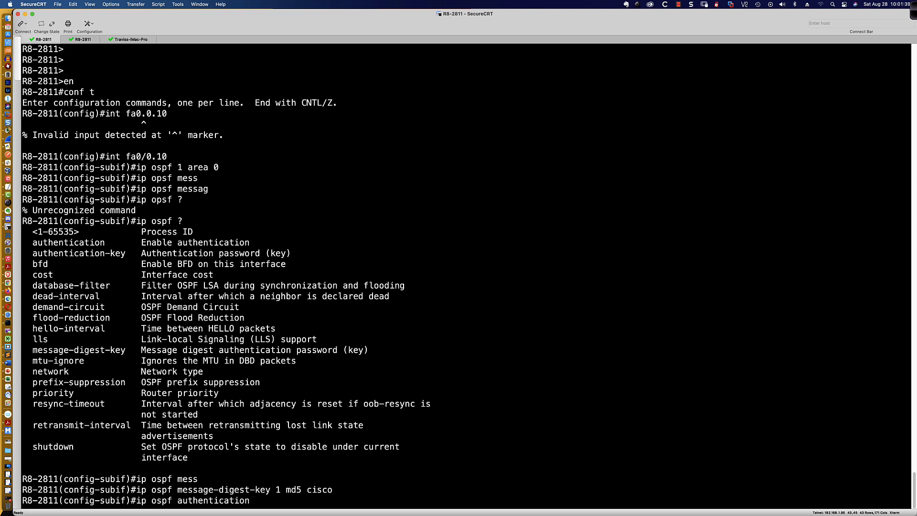
type("?")
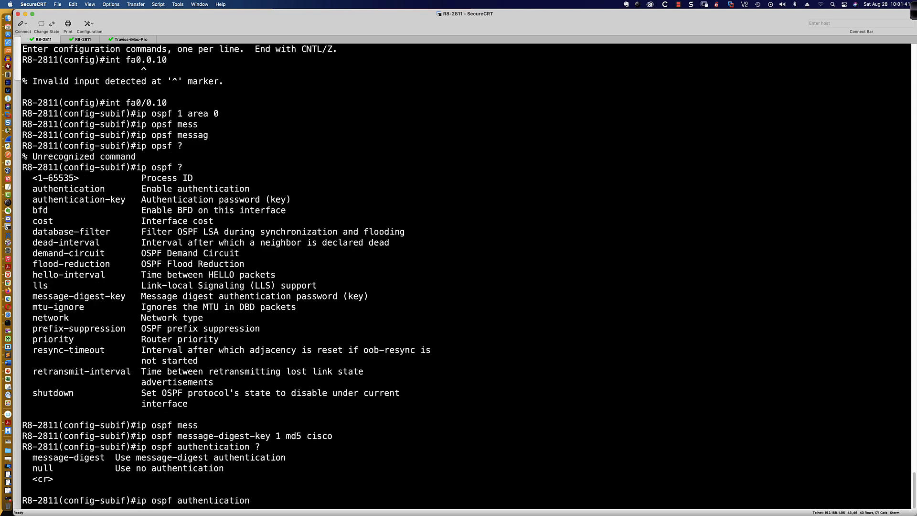
type("mes")
key("Tab")
type("?")
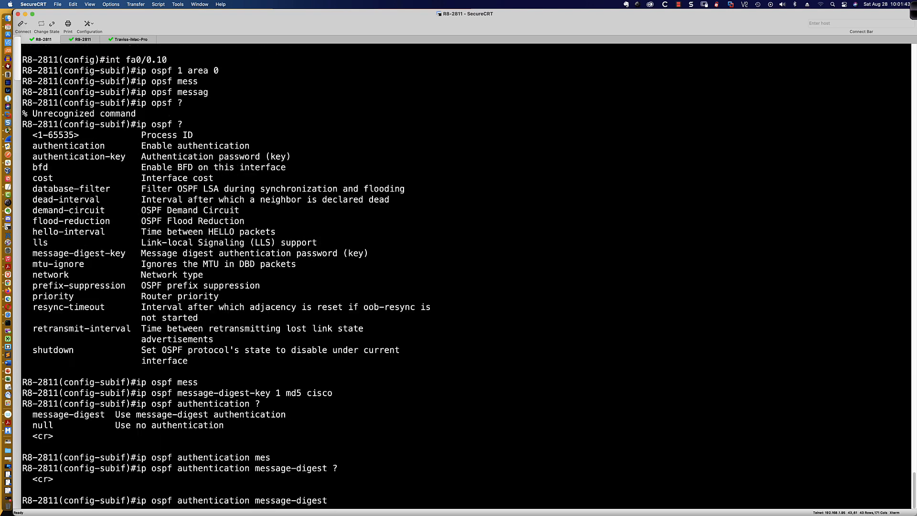
key("Return")
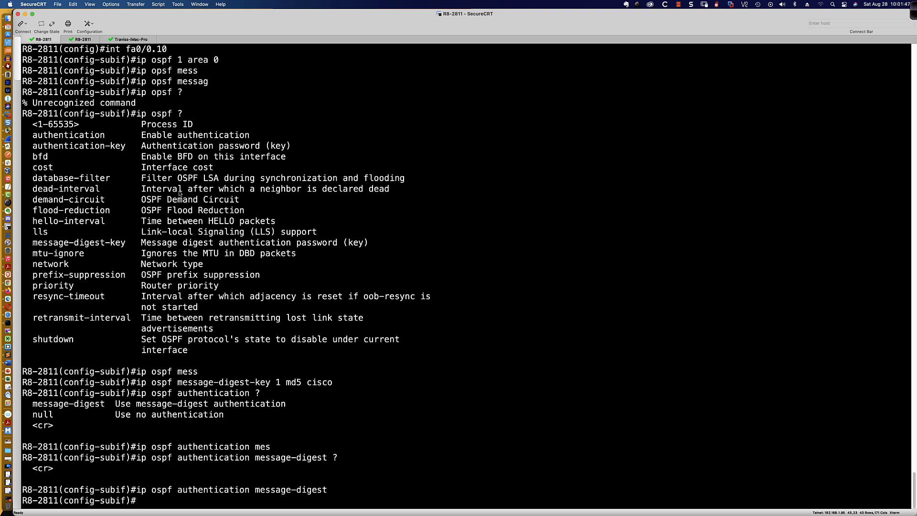
left_click(82, 40)
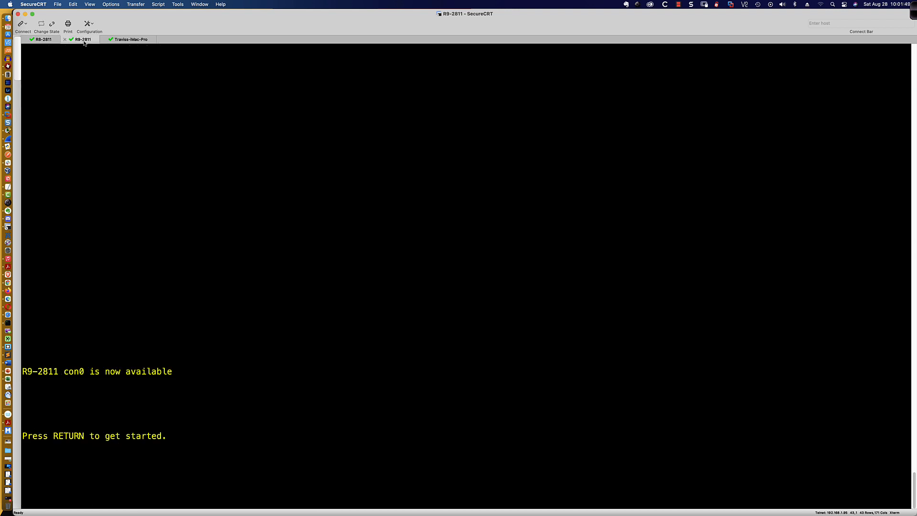
key("super+Tab")
key("super+Tab")
key("super+Tab")
key("super+Tab")
key("super+Tab")
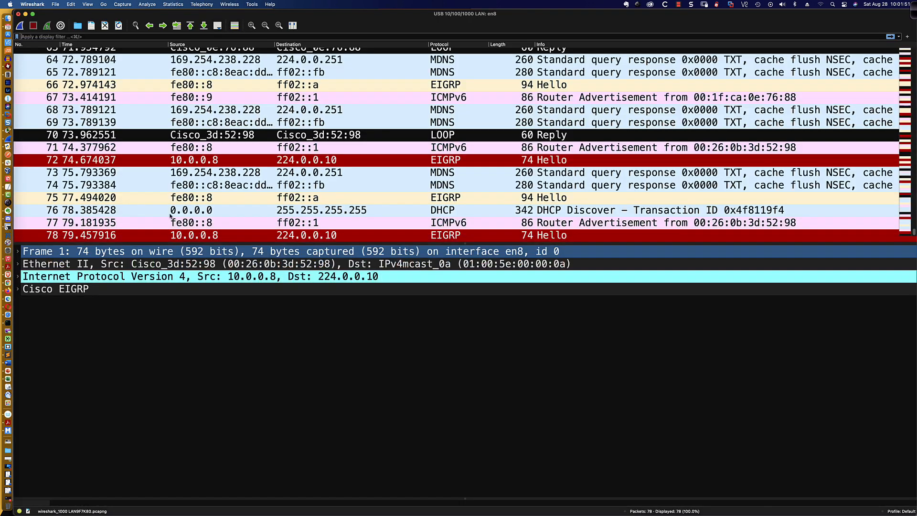
Restart the en8 capture without saving, catch an OSPF Hello from 10.0.0.8, and stop at 13 packets
left_click(19, 25)
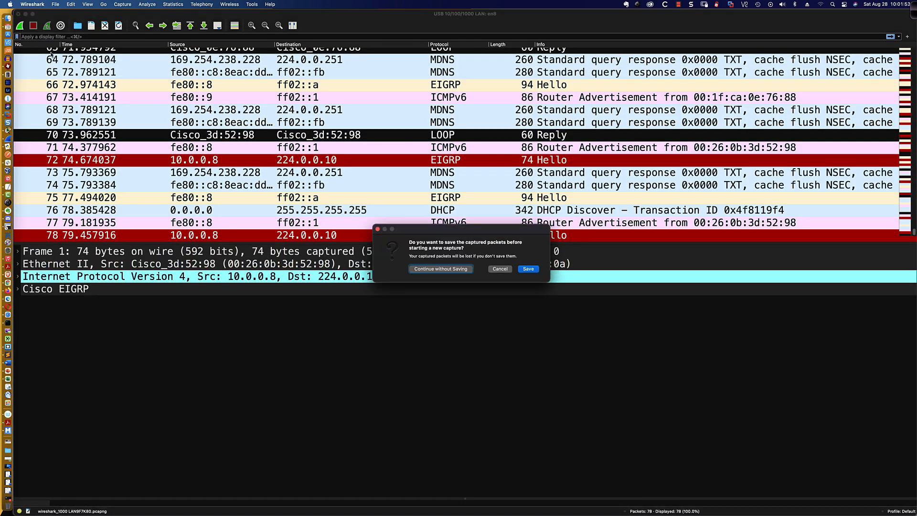
left_click(441, 268)
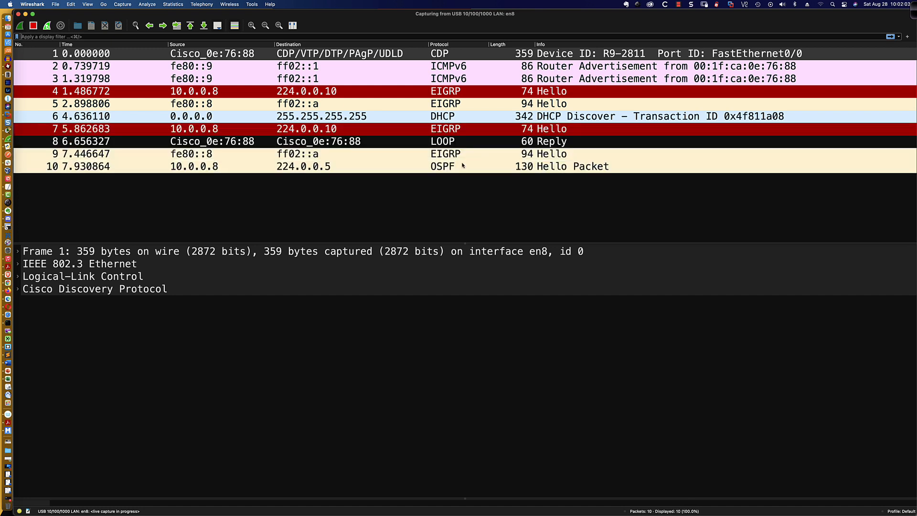
left_click(463, 165)
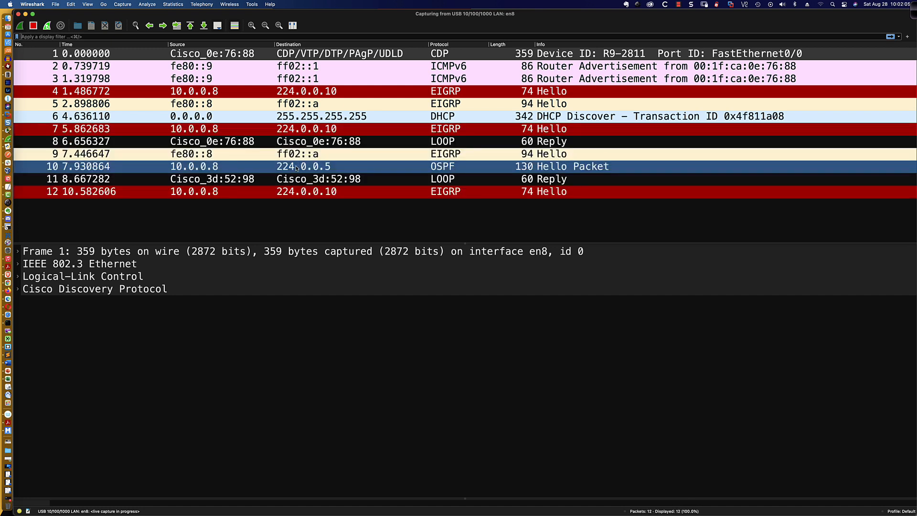
left_click(33, 26)
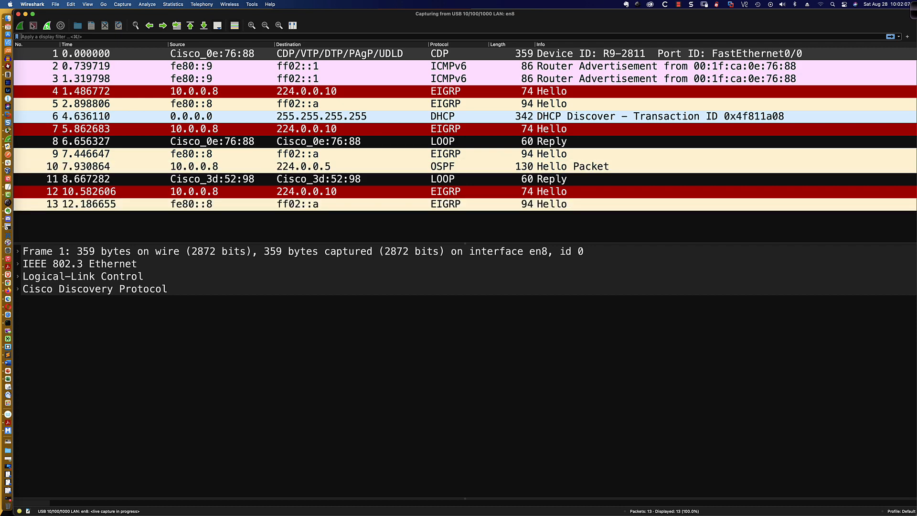
left_click(304, 191)
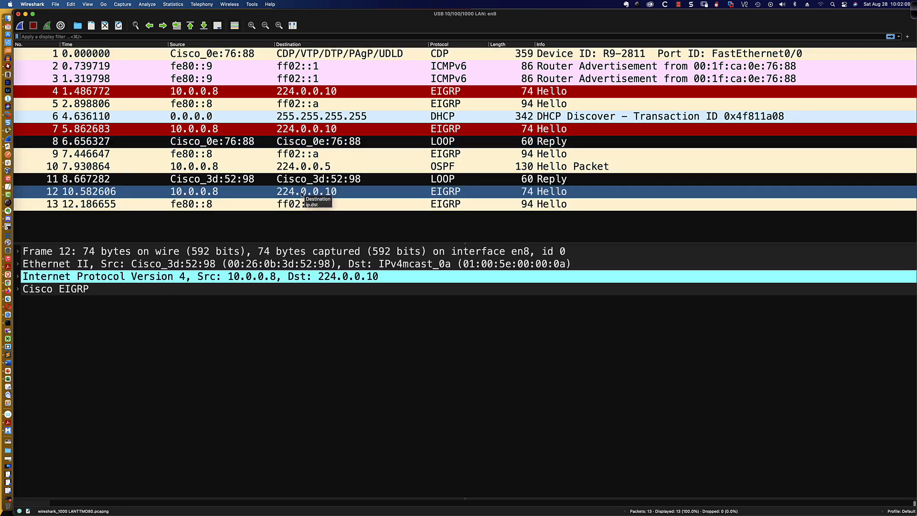
Select OSPF Hello packet 10 and expand its OSPF and OSPF Header sections
left_click(21, 278)
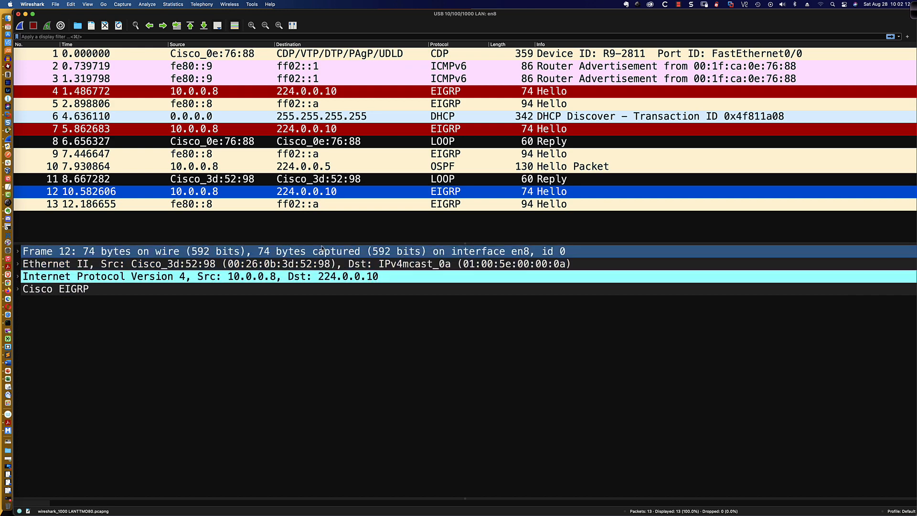
left_click(446, 166)
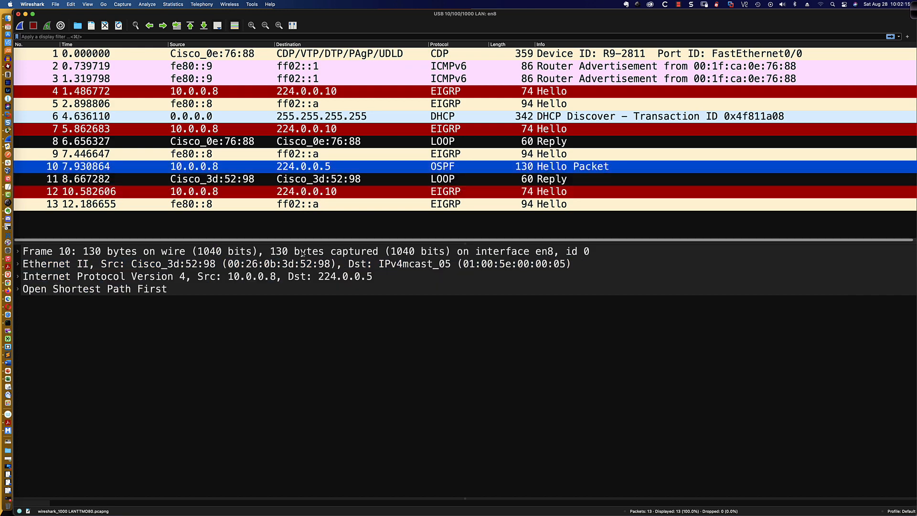
left_click(82, 293)
left_click(17, 289)
left_click(47, 328)
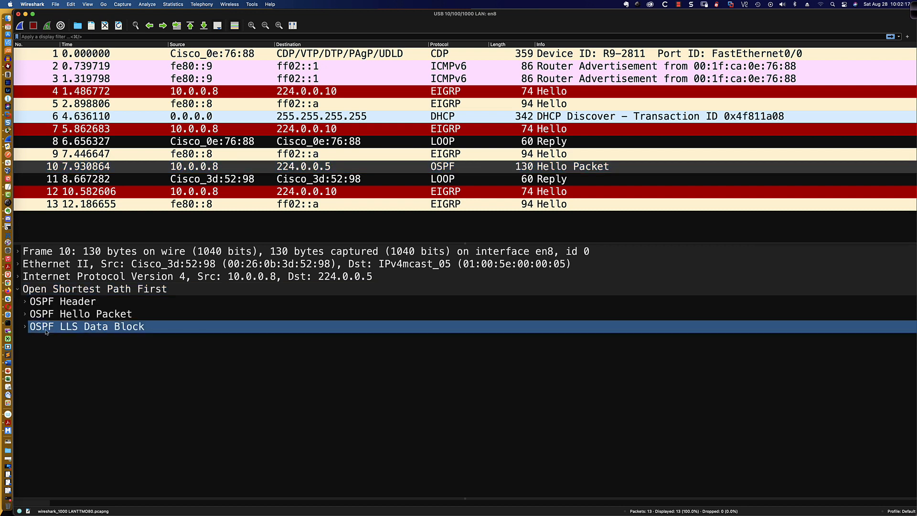
left_click(29, 303)
left_click(24, 302)
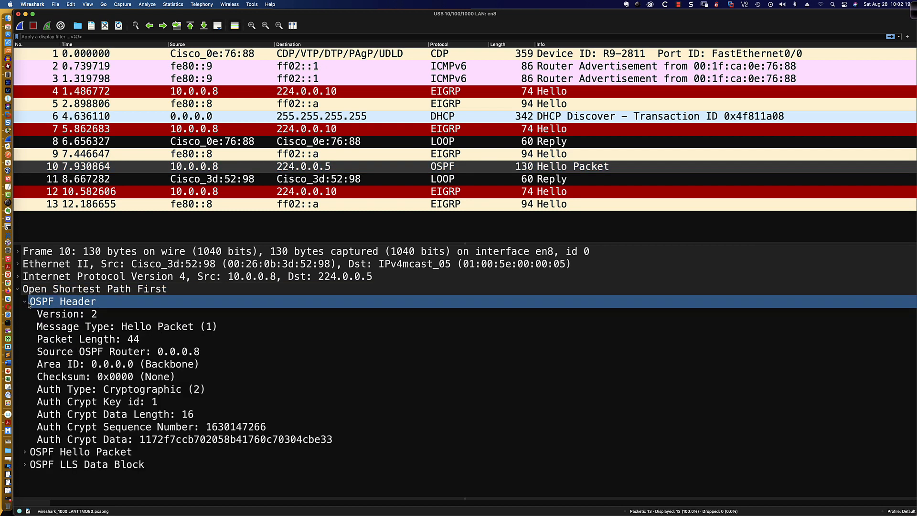
left_click(69, 315)
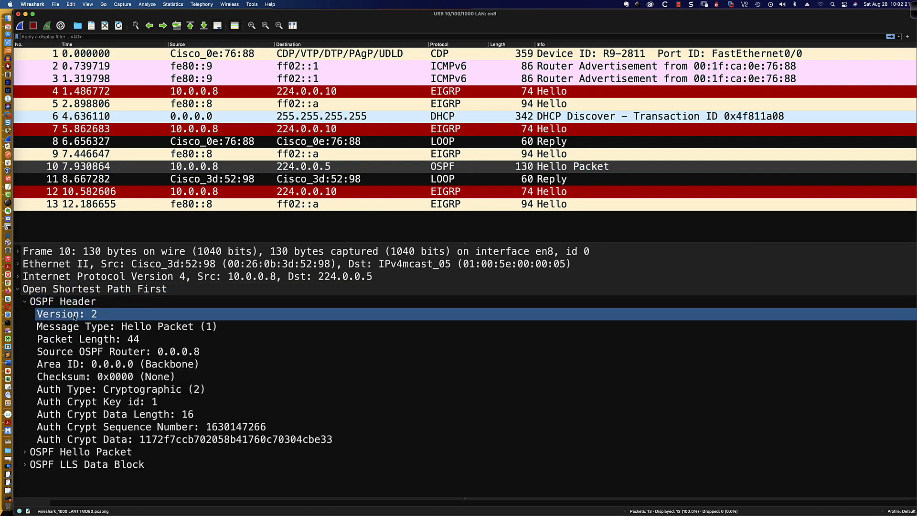
Inspect Auth Type Cryptographic, crypt data, sequence number, key id 1 and data length 16
left_click(92, 394)
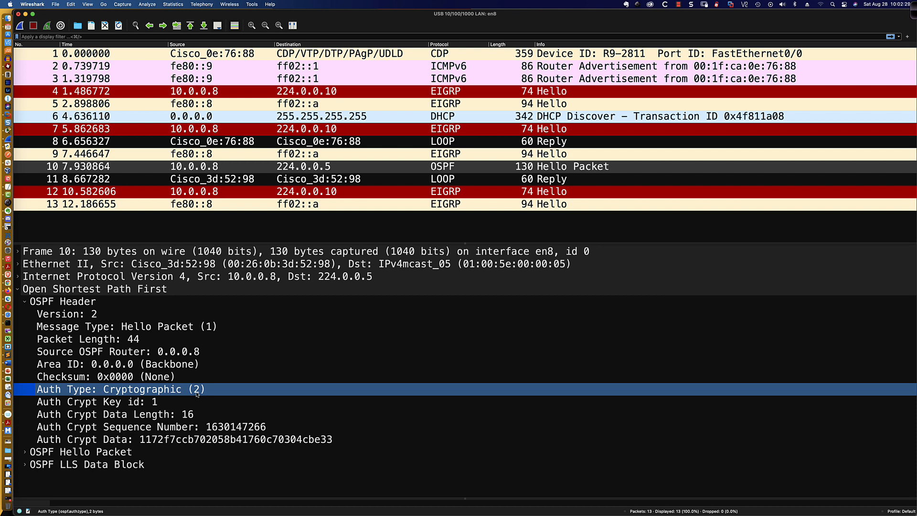
left_click(86, 442)
left_click(90, 427)
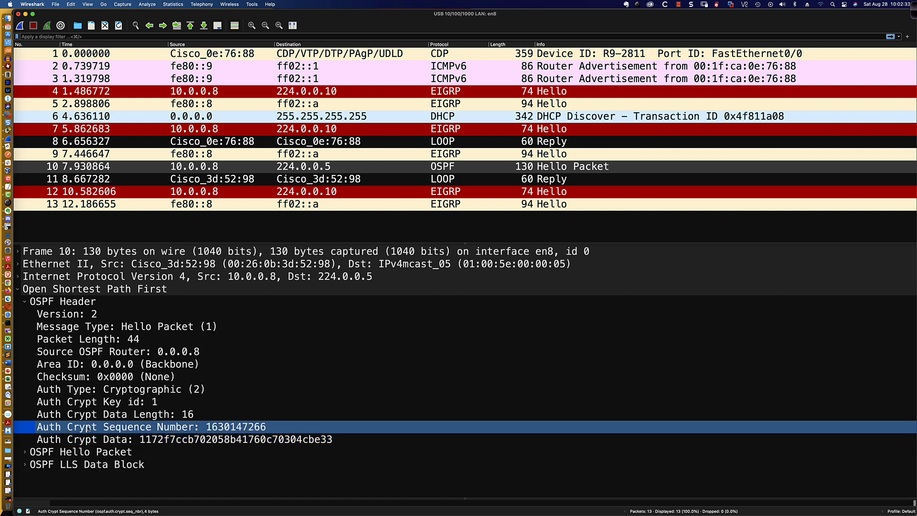
left_click(96, 404)
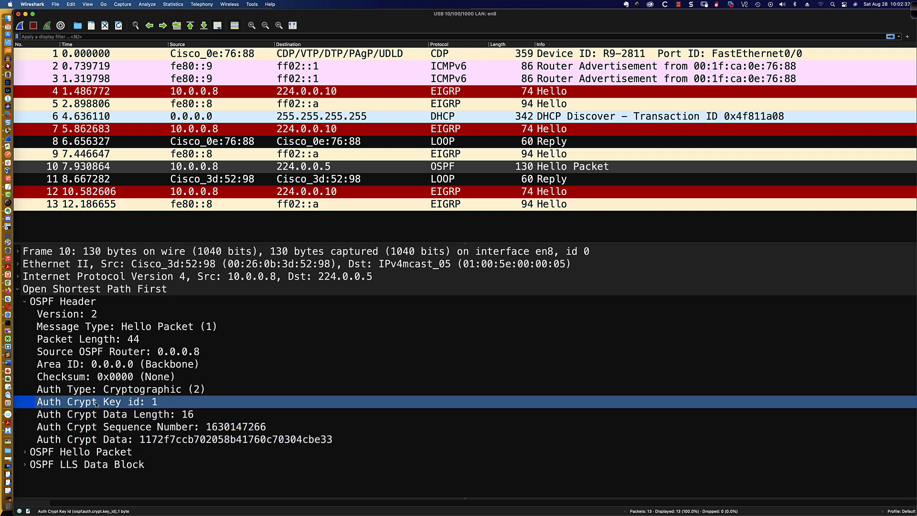
left_click(102, 416)
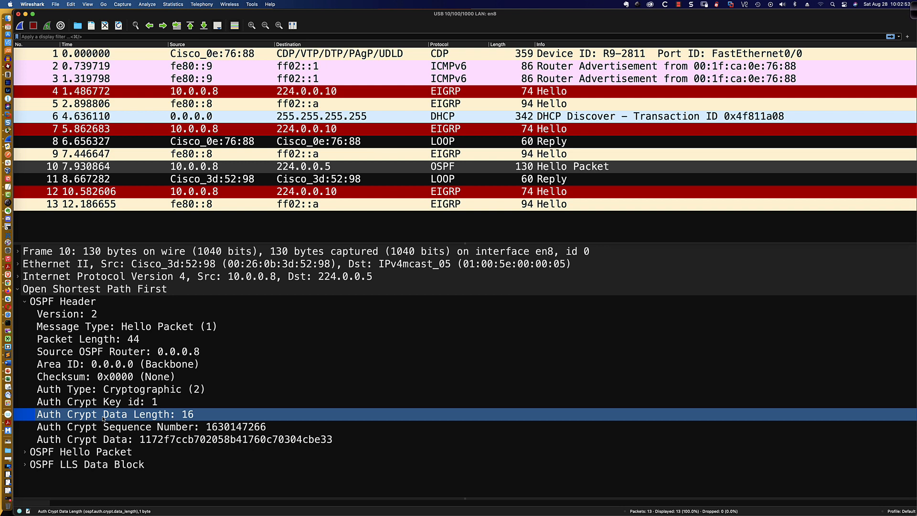
key("super+Tab")
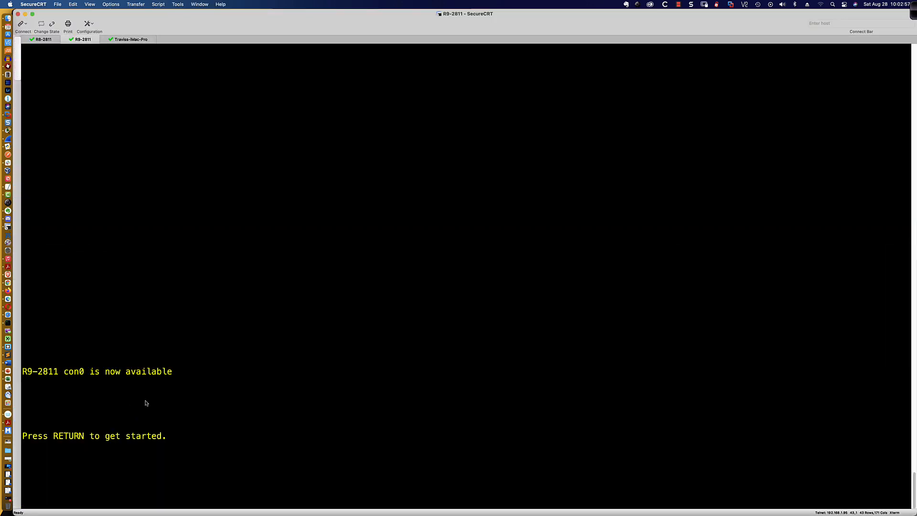
On R9-2811, enable area 0 authentication message-digest under router ospf 1
key("Return")
key("Return")
key("Return")
key("Return")
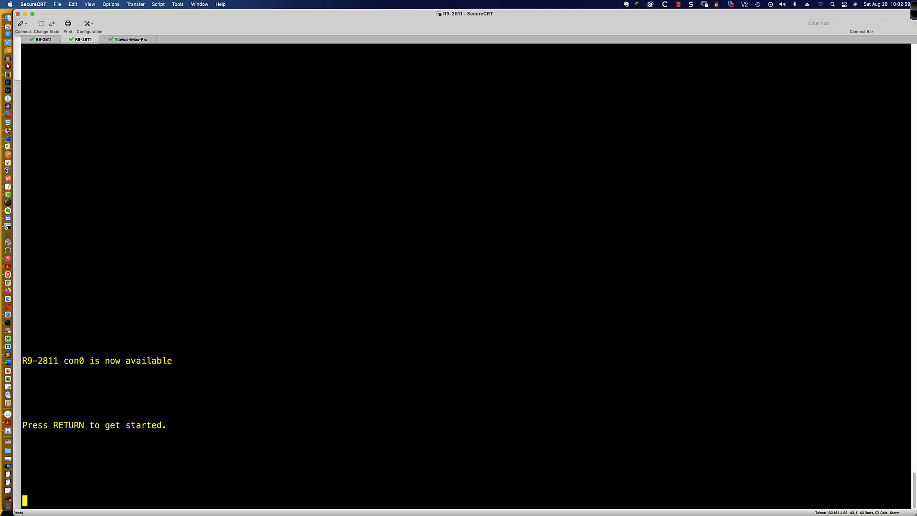
type("en")
key("Return")
type("conf t")
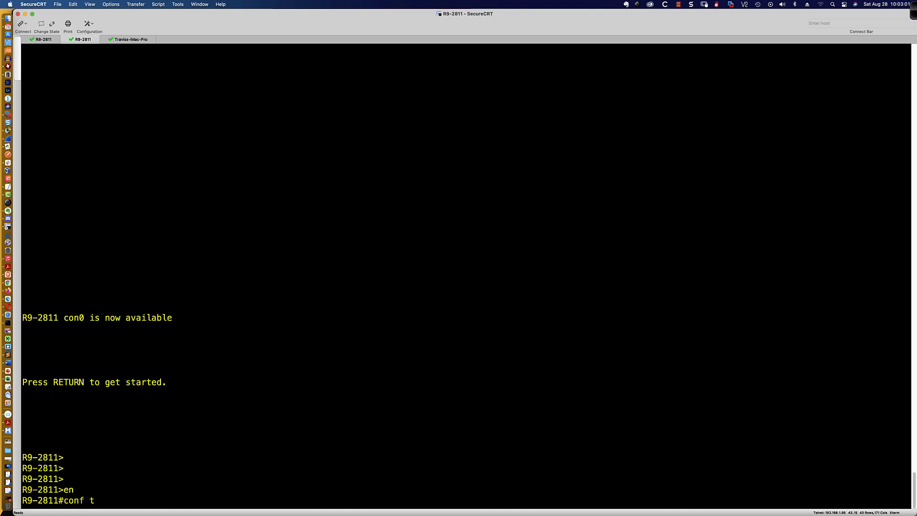
key("Return")
type("router ospf 1")
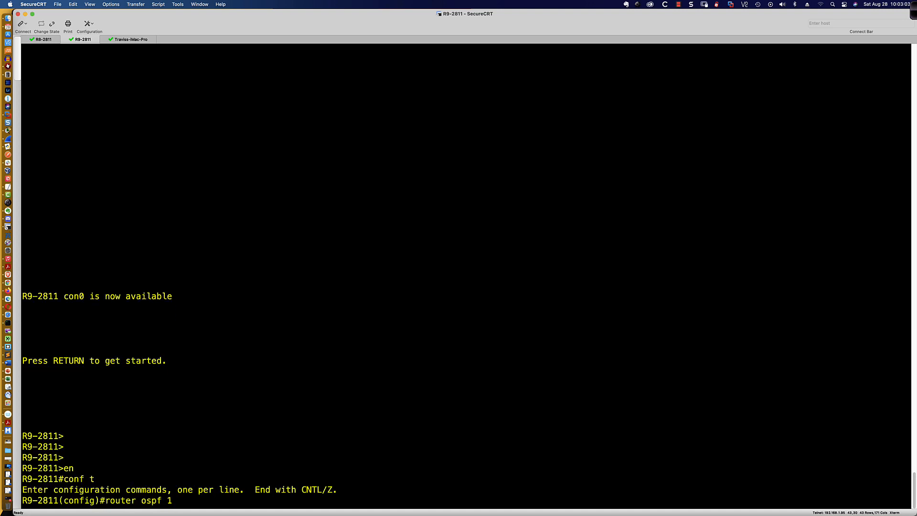
key("Return")
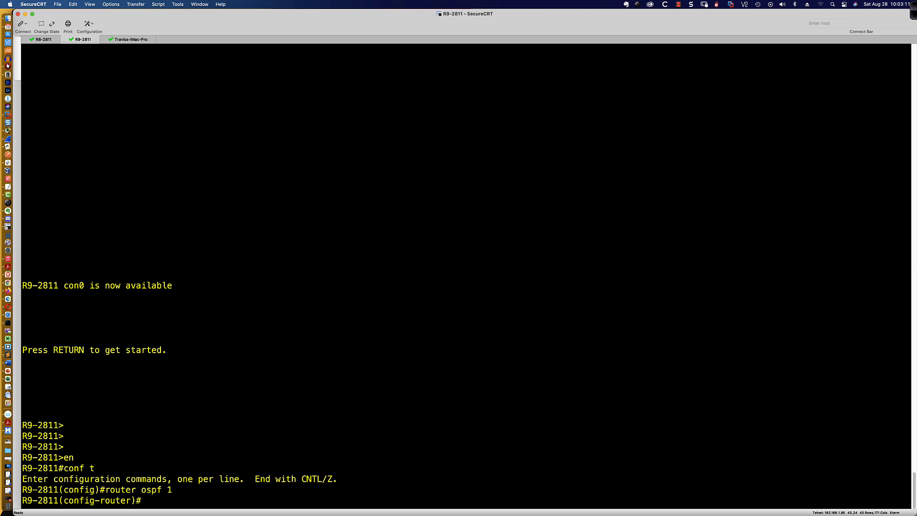
type("area 0 auth")
key("Tab")
type("mes")
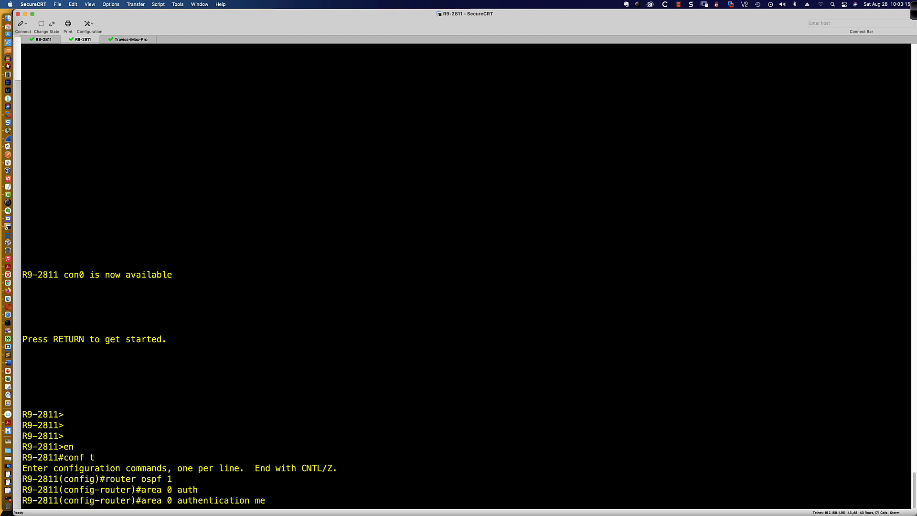
key("Tab")
key("Return")
Place subinterface fa0/0.10 in OSPF 1 area 0
type("int")
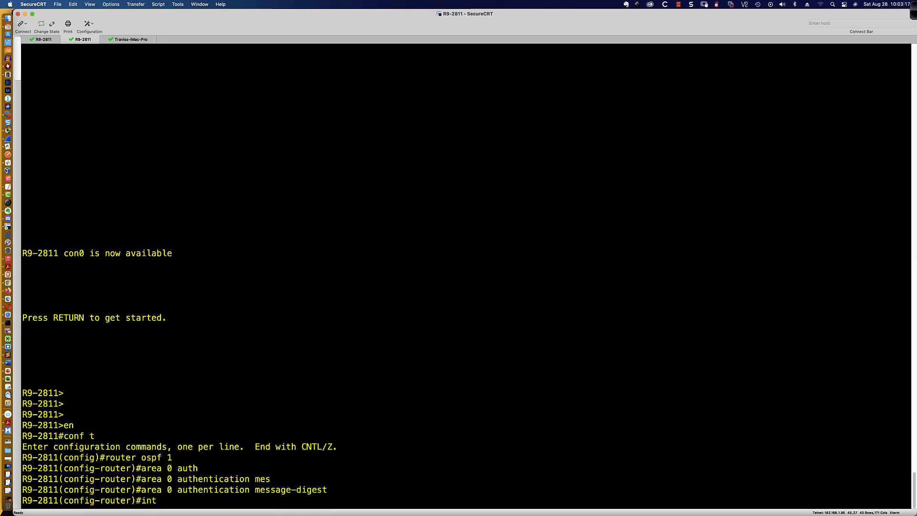
type(" fa0/0.10")
key("Return")
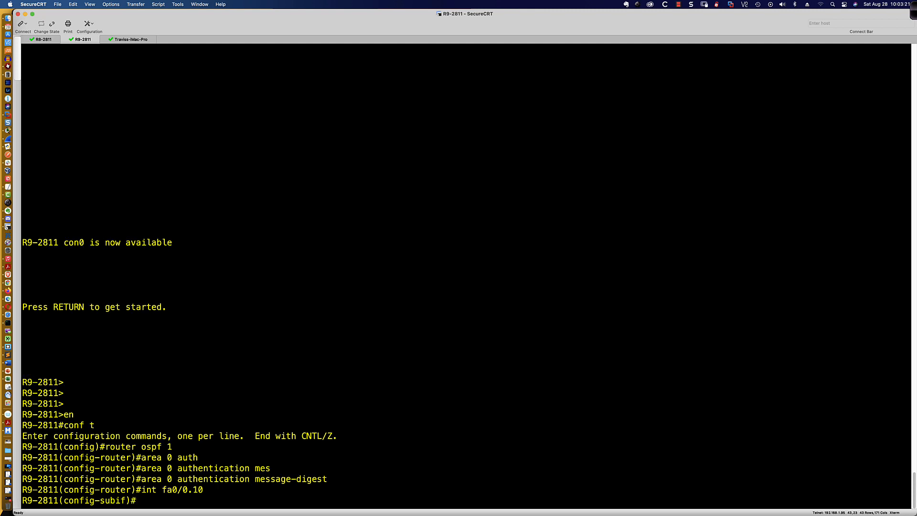
type("ip ospf 1 area 0")
key("Return")
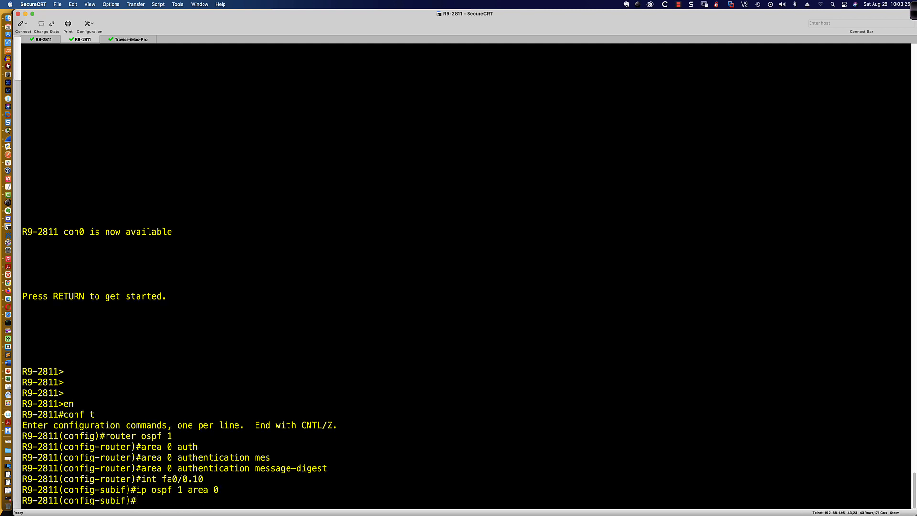
Set ip ospf message-digest-key 1 md5 with the key string on fa0/0.10
type("ip ospf authentication")
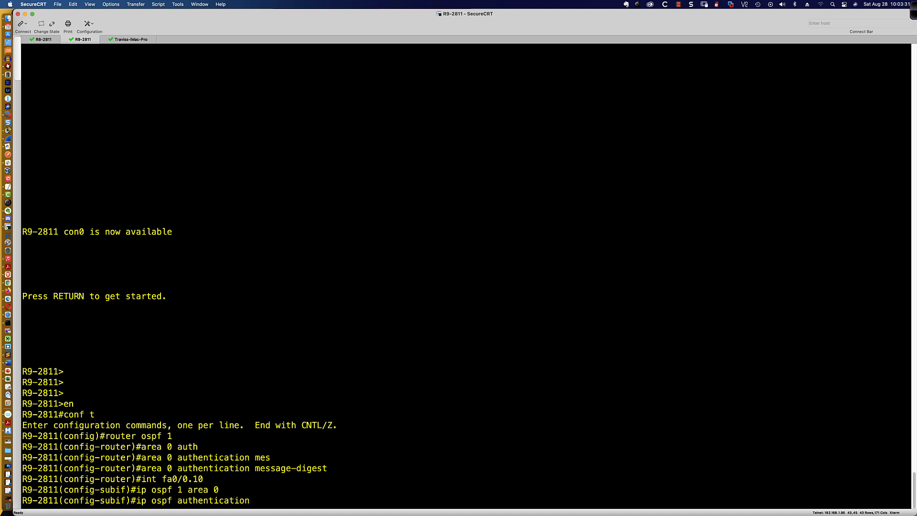
key("BackSpace")
key("BackSpace")
key("BackSpace")
key("BackSpace")
key("BackSpace")
key("BackSpace")
key("BackSpace")
key("BackSpace")
key("BackSpace")
key("BackSpace")
key("BackSpace")
key("BackSpace")
key("BackSpace")
key("BackSpace")
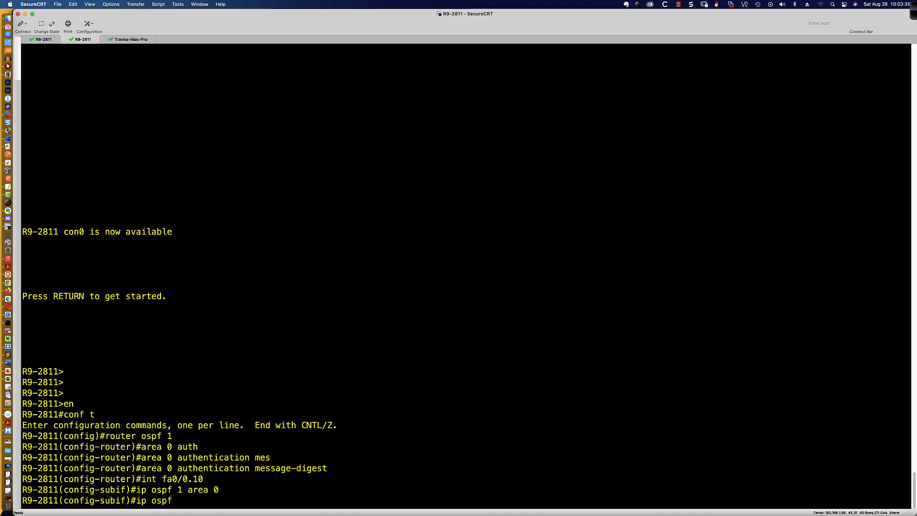
type("mess")
key("Tab")
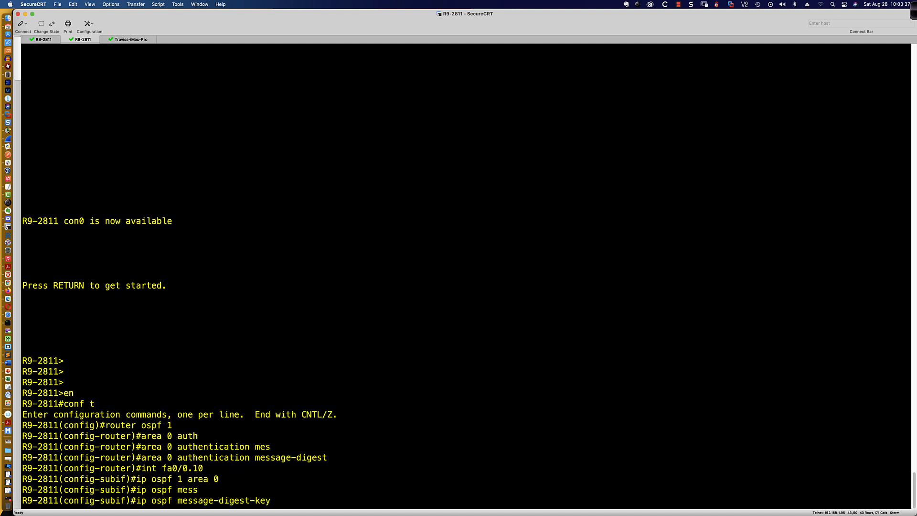
type("1 md5 cisco")
key("Return")
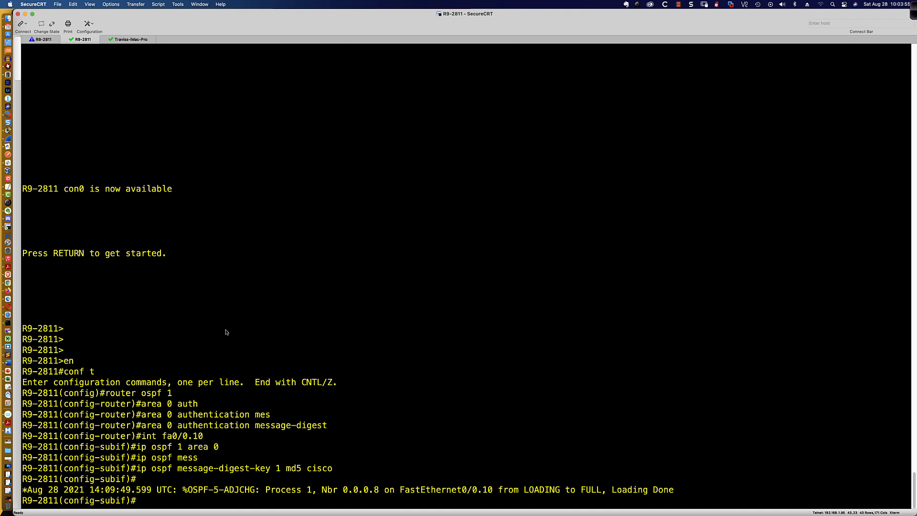
On R8-2811, remove area 0 authentication message-digest from router ospf 1
left_click(44, 40)
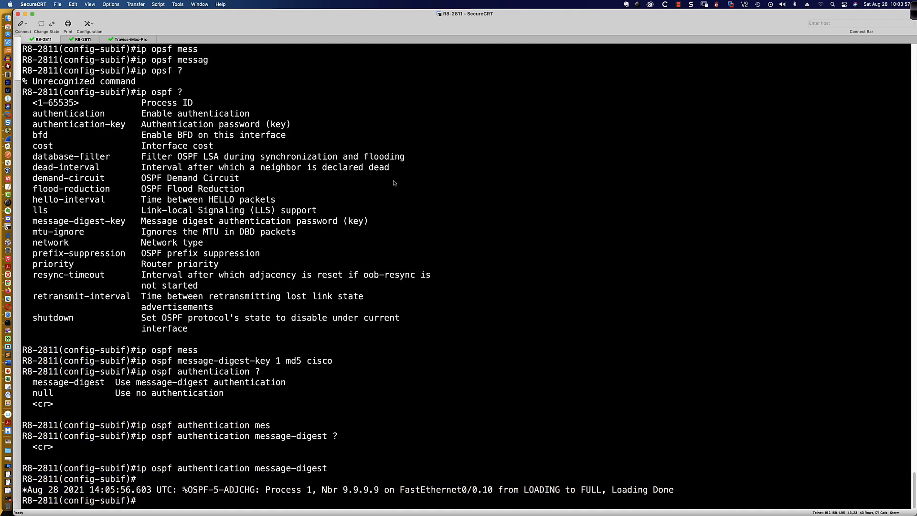
type("router ospf 1")
key("Return")
type("no auth")
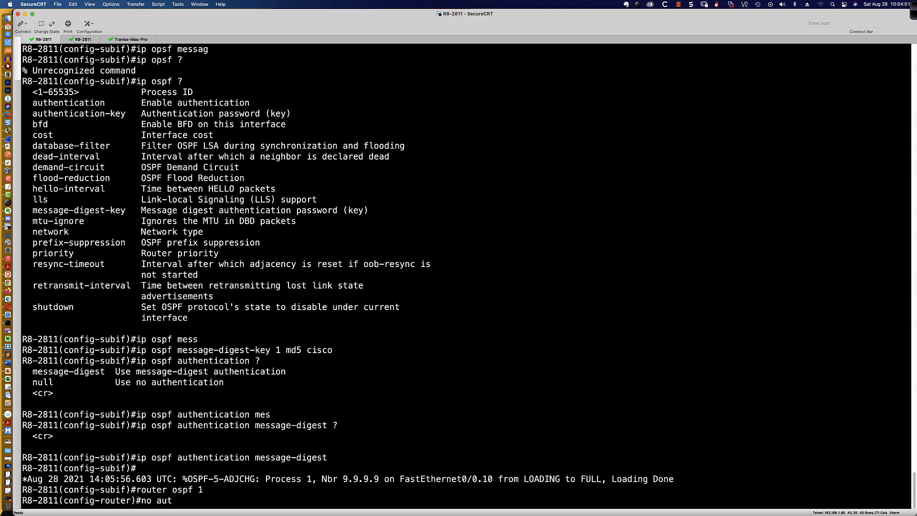
key("BackSpace")
key("BackSpace")
key("BackSpace")
type("rea 0 authe")
key("Tab")
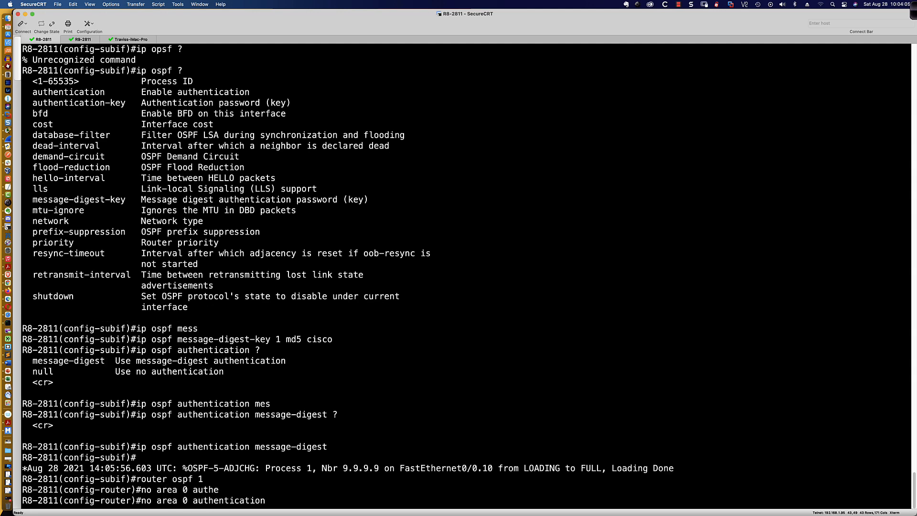
type("mes")
key("Tab")
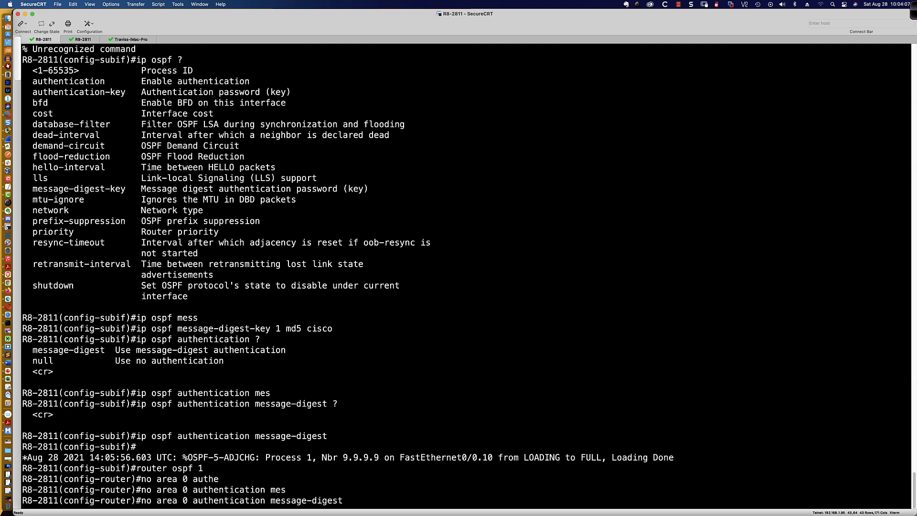
key("Return")
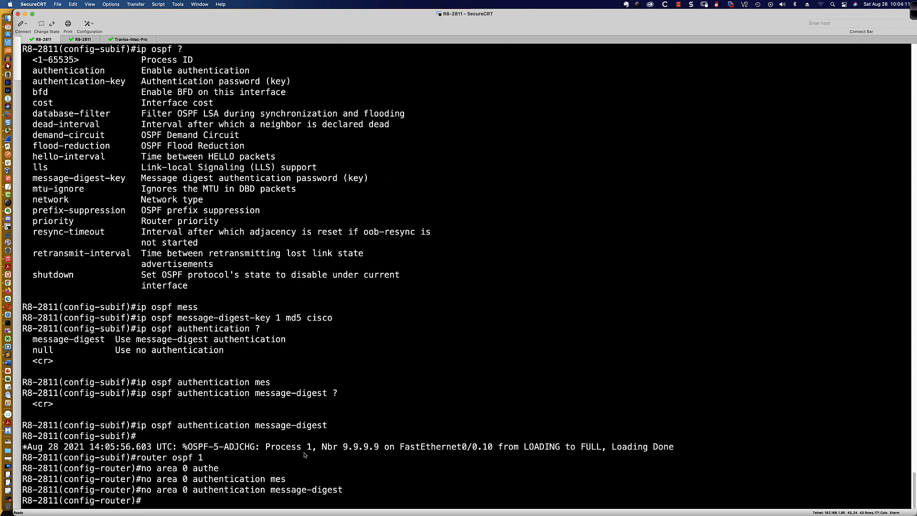
Verify with do sh run | sec router ospf and do sh ip ospf neigh that 9.9.9.9 is FULL
type("do sh run | sec router ospf")
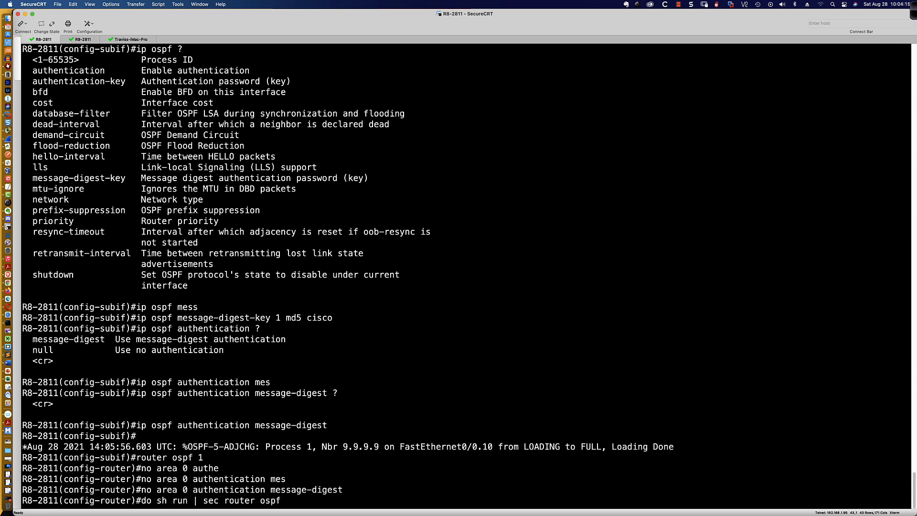
key("Return")
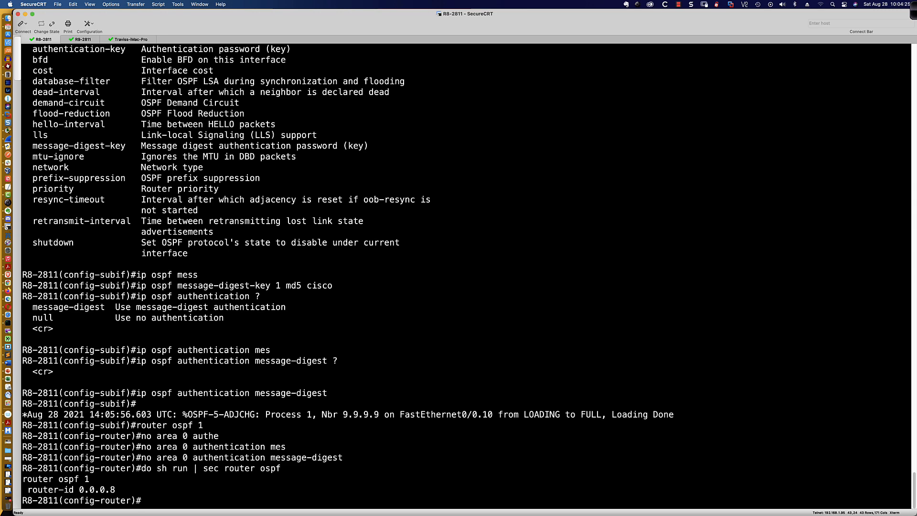
type("do sh ip ospf neigh")
key("Return")
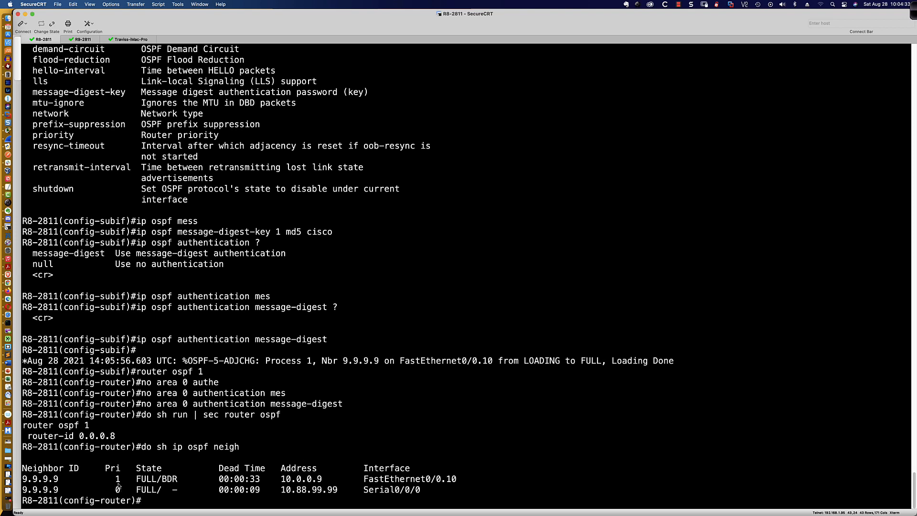
Rerun do sh ip ospf neigh until Serial0/0/0 drops, leaving only FastEthernet0/0.10 FULL
left_click_drag(422, 491, 471, 480)
left_click(473, 479)
type("do sh ip ospf neigh")
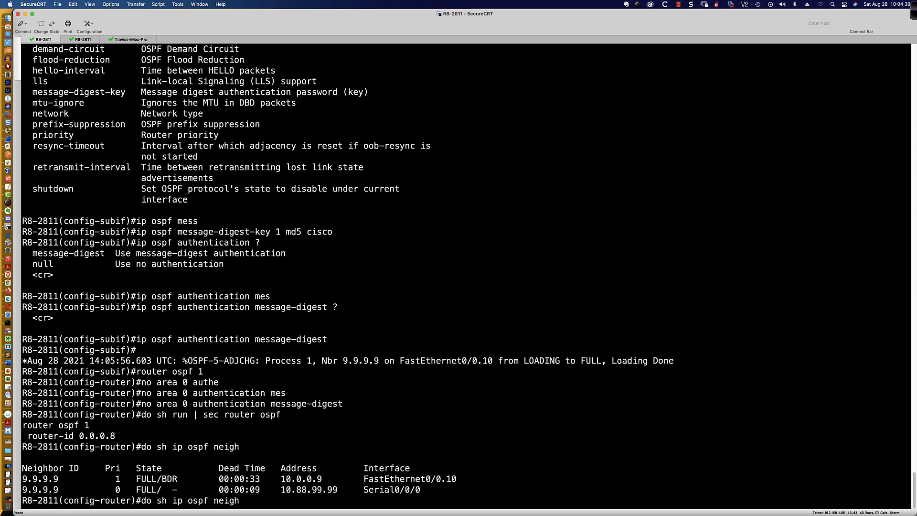
key("Return")
key("Up")
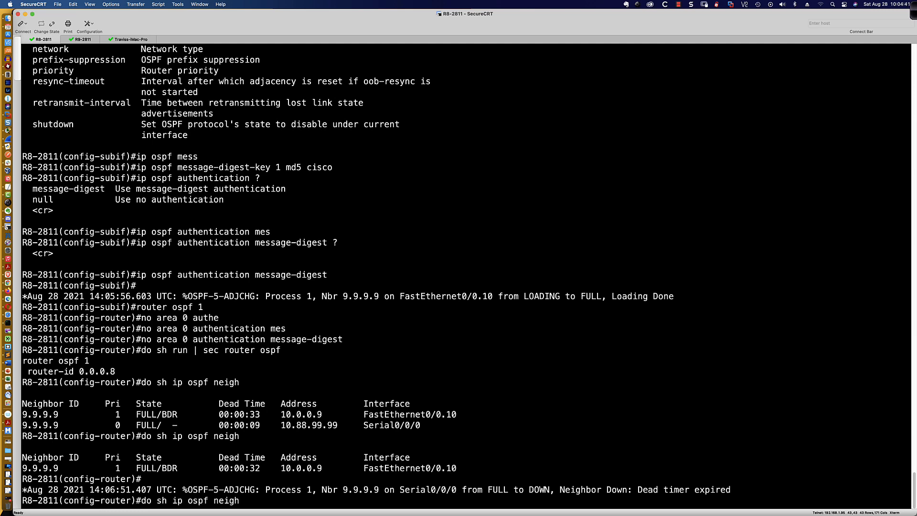
key("Return")
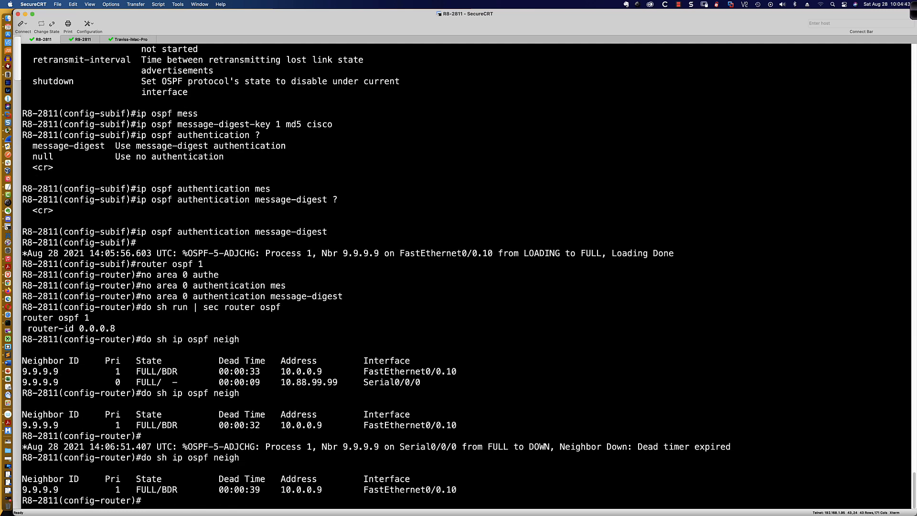
key("Up")
key("Return")
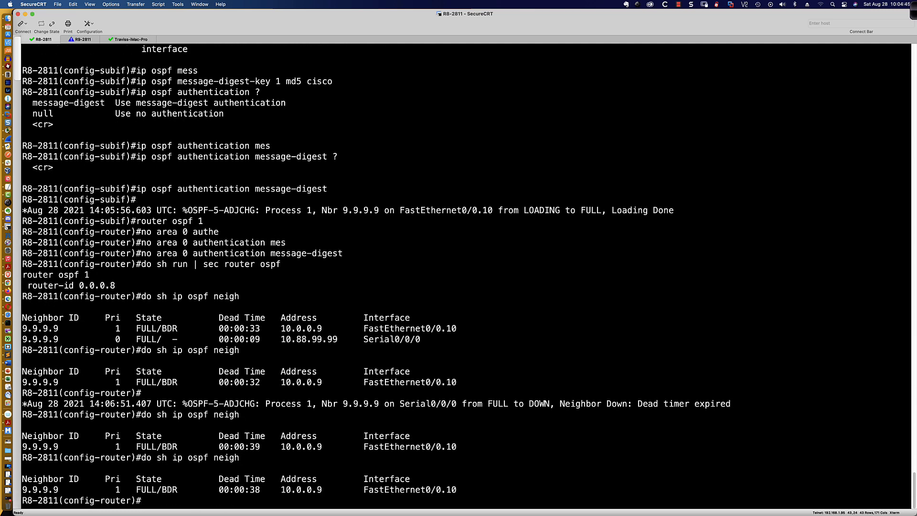
key("Up")
key("Return")
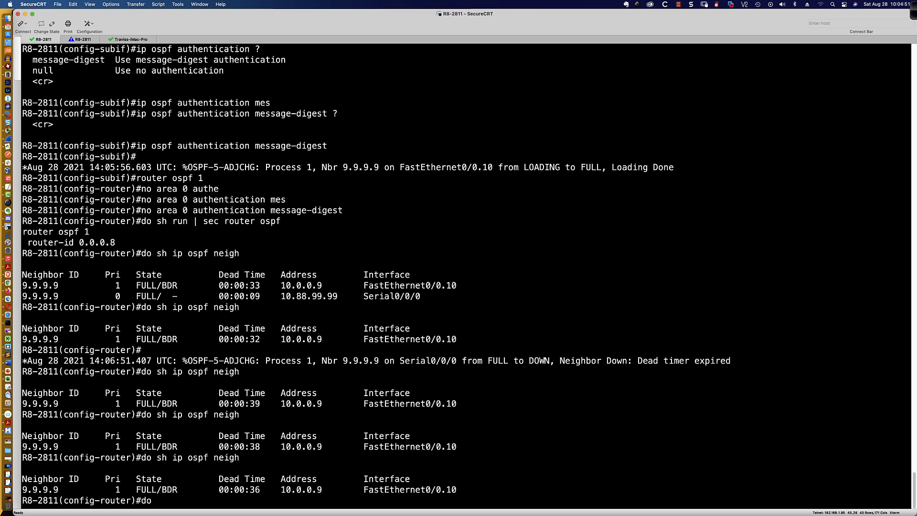
key("Return")
key("Up")
key("Return")
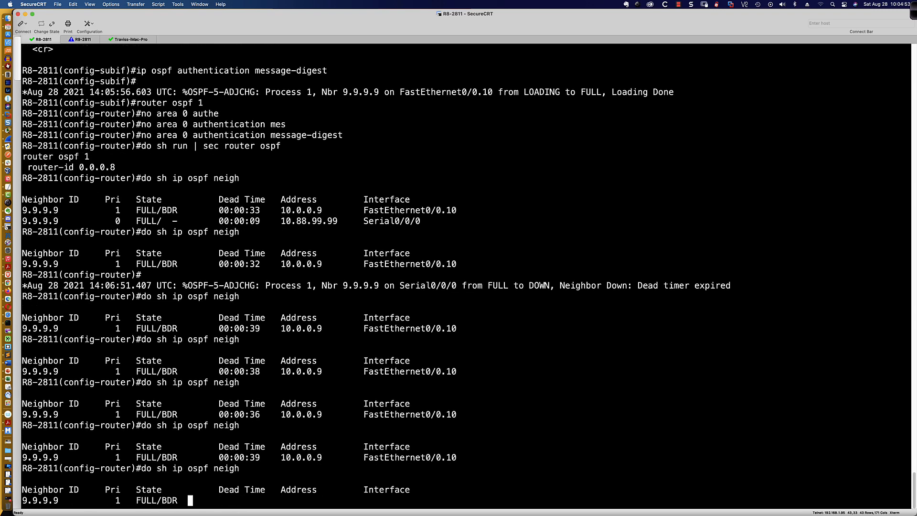
key("Up")
key("Return")
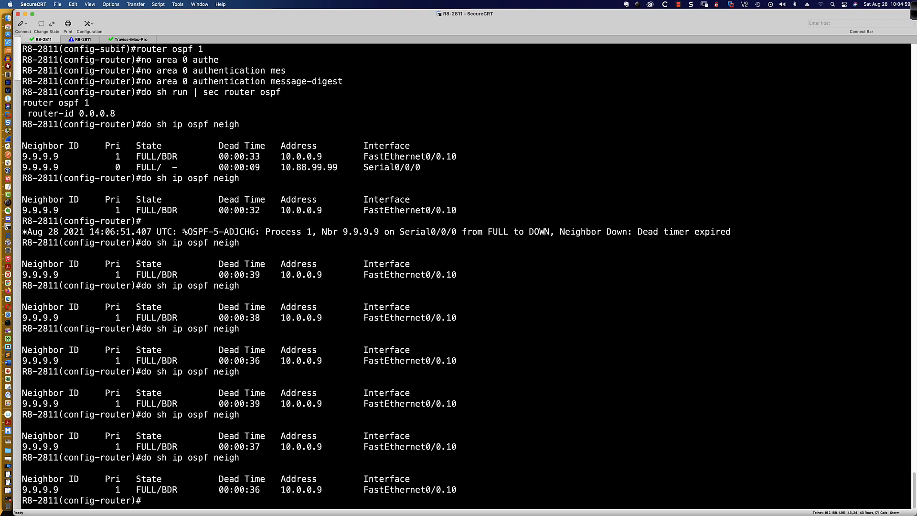
key("super+Tab")
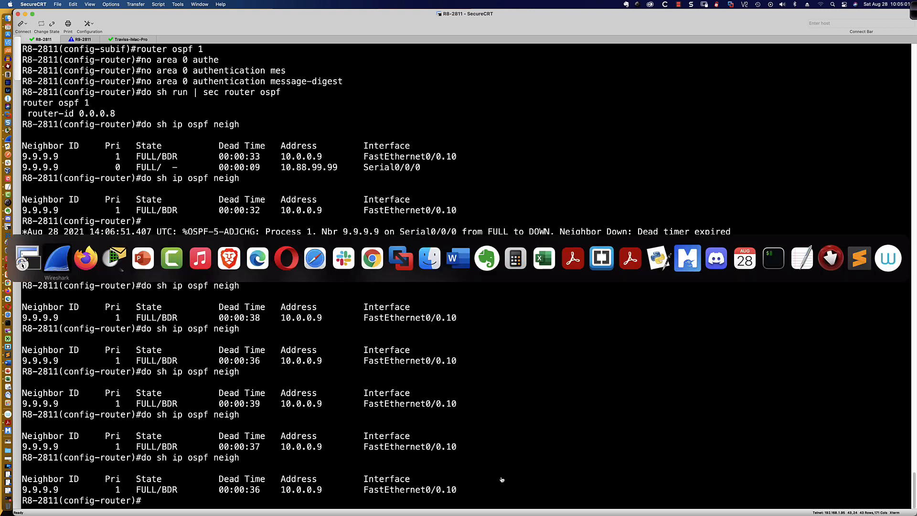
key("super+Tab")
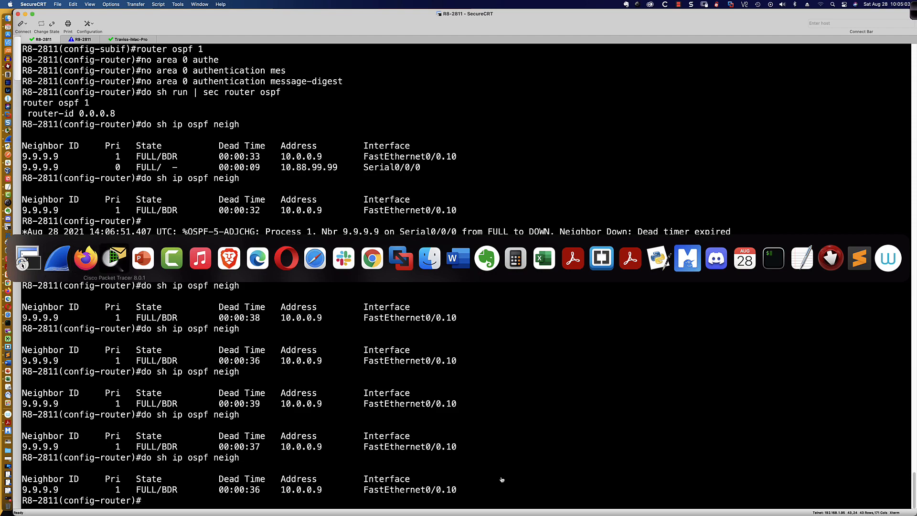